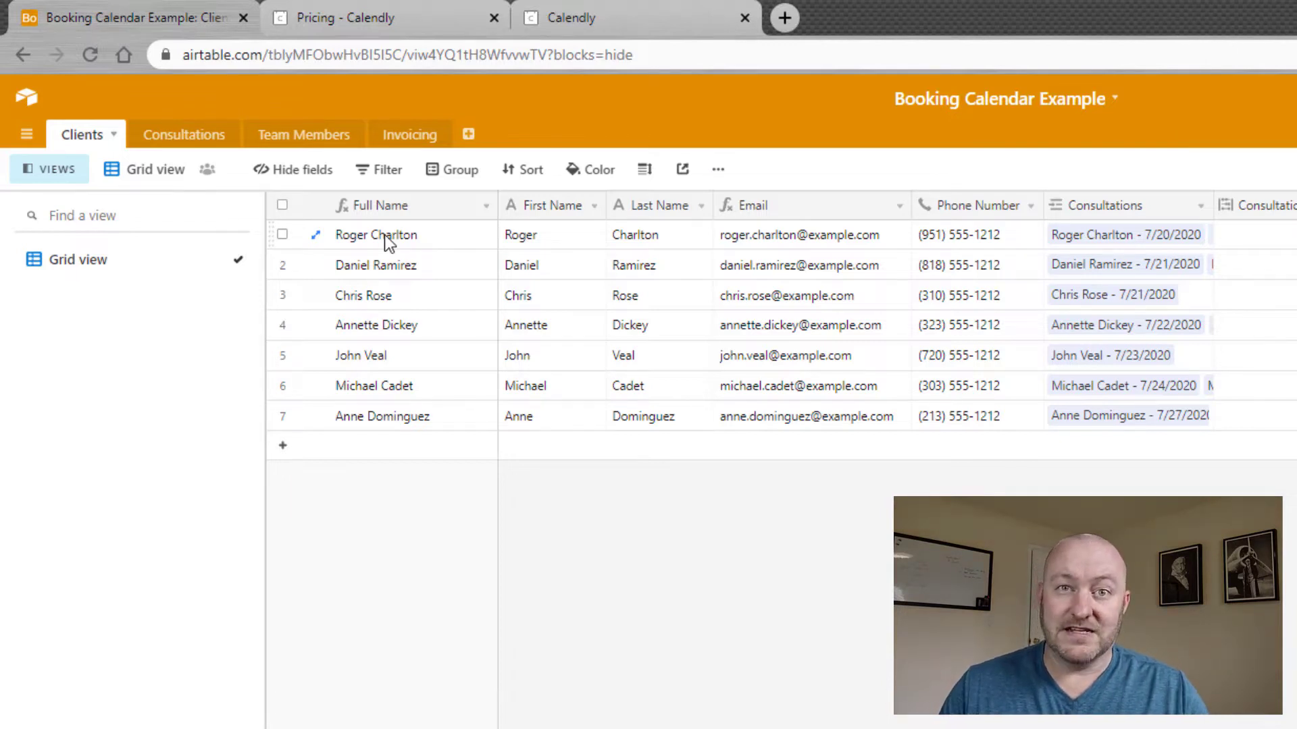
Review the Clients table's full names, consultation counts and amounts paid columns
drag(384, 234, 429, 419)
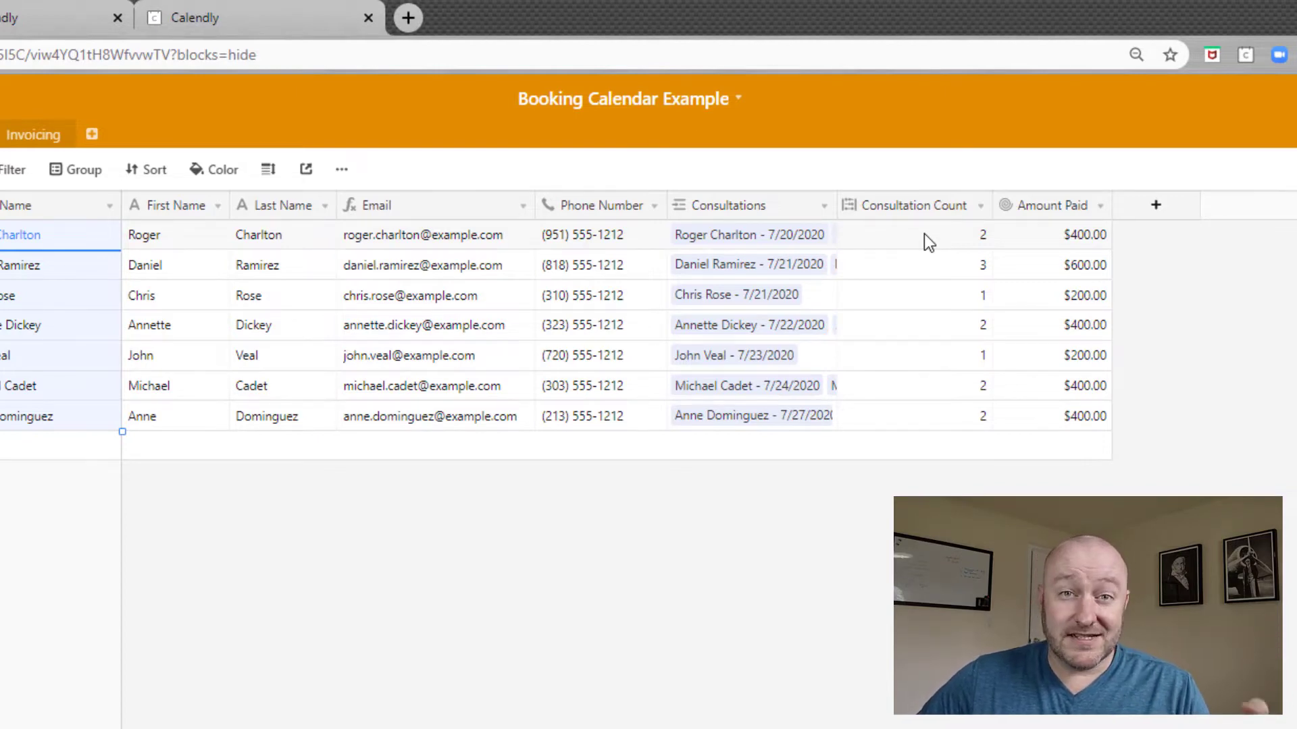
drag(923, 235, 943, 420)
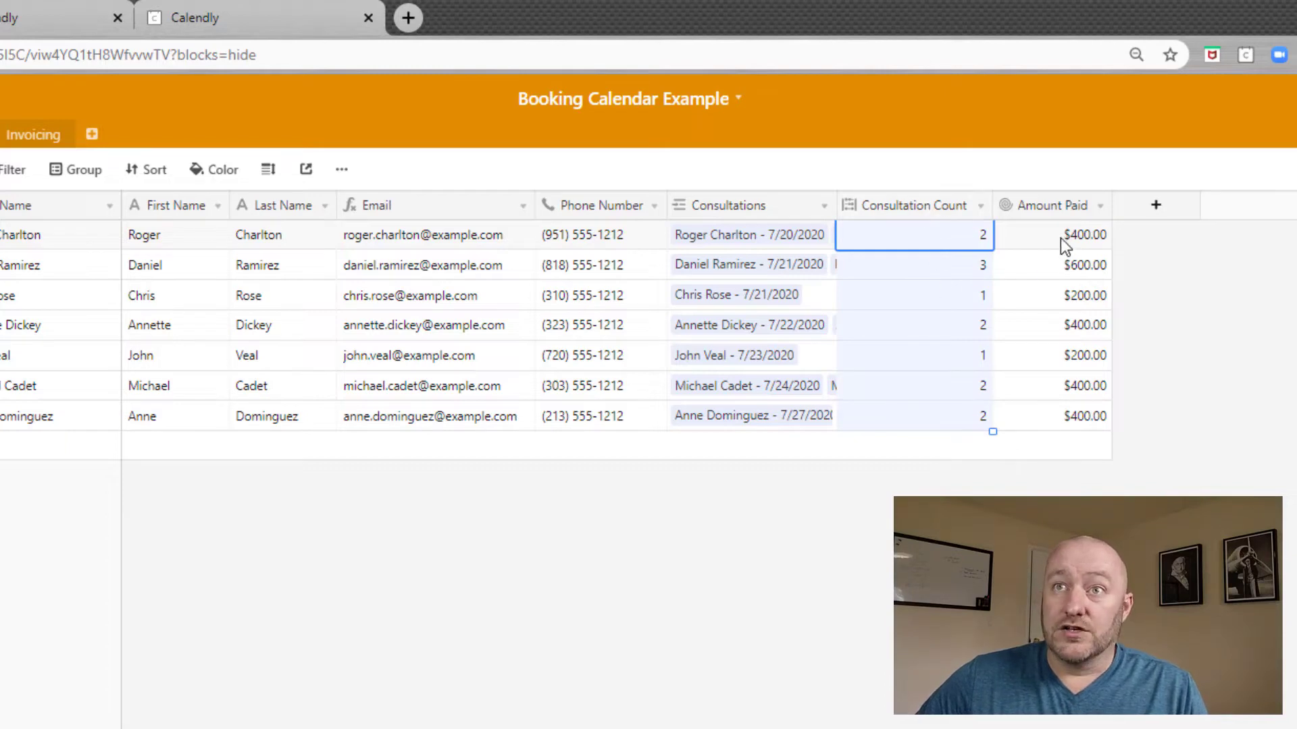
drag(1064, 235, 1056, 448)
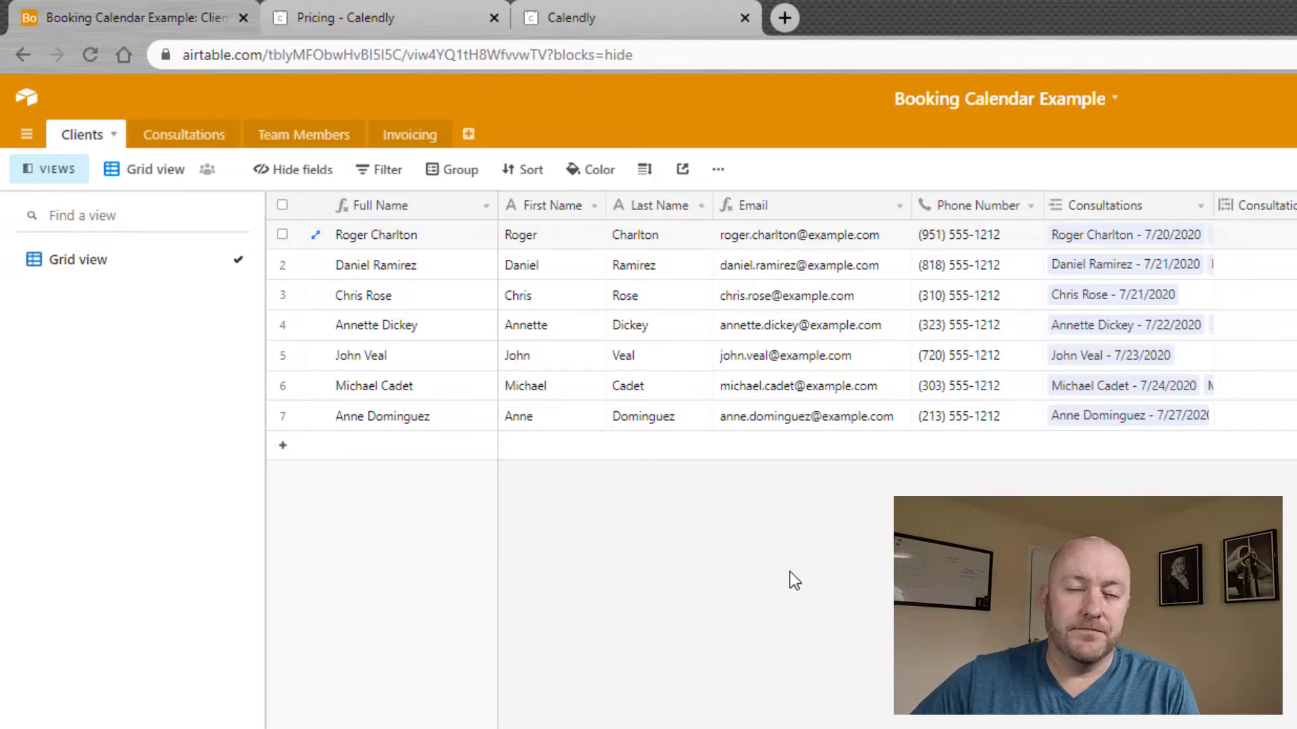
mouse_move(526, 355)
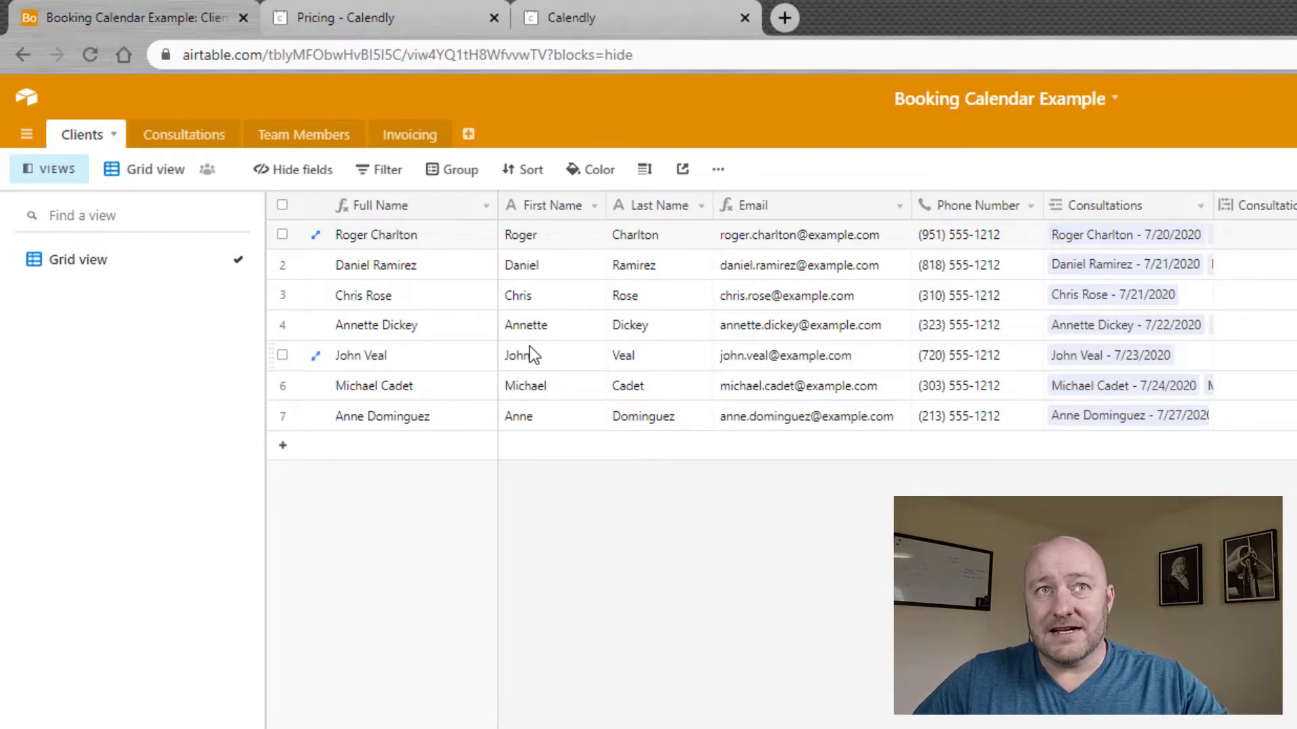
Switch to Consultations and inspect the first consultation's date/time, client and consultant fields
click(180, 137)
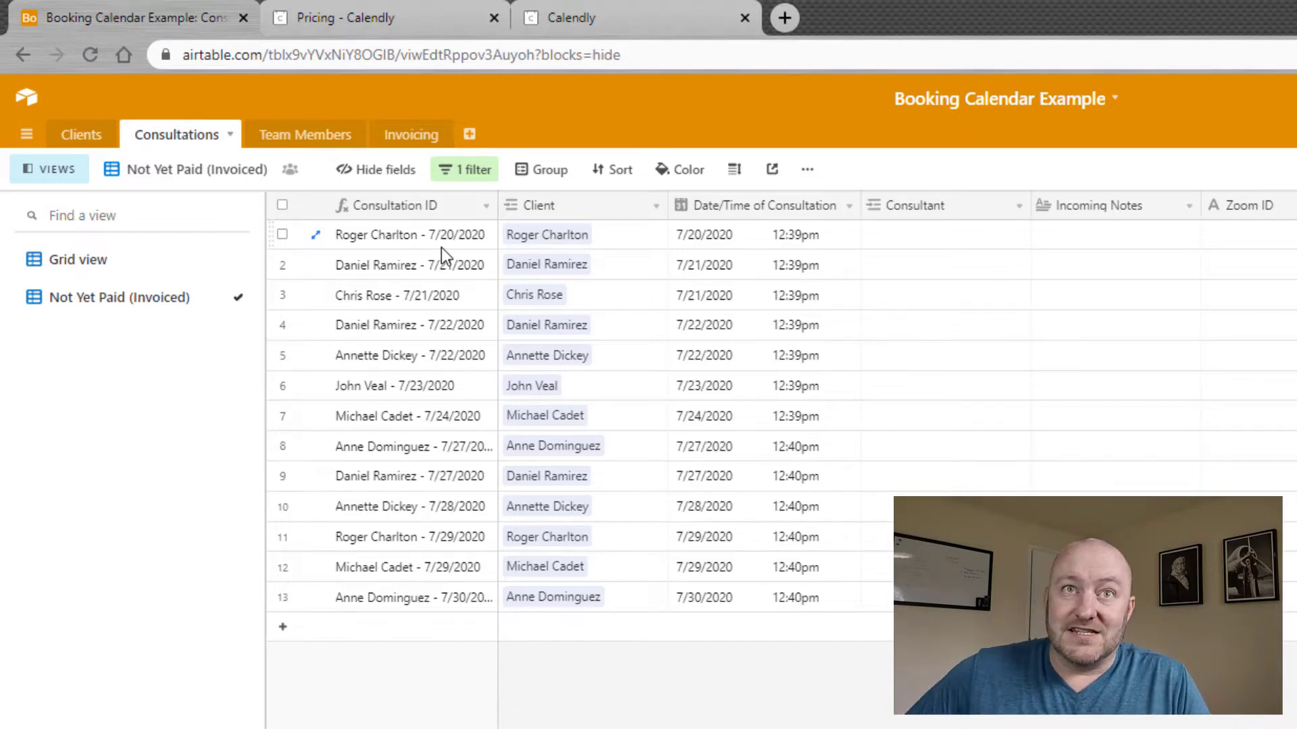
click(697, 237)
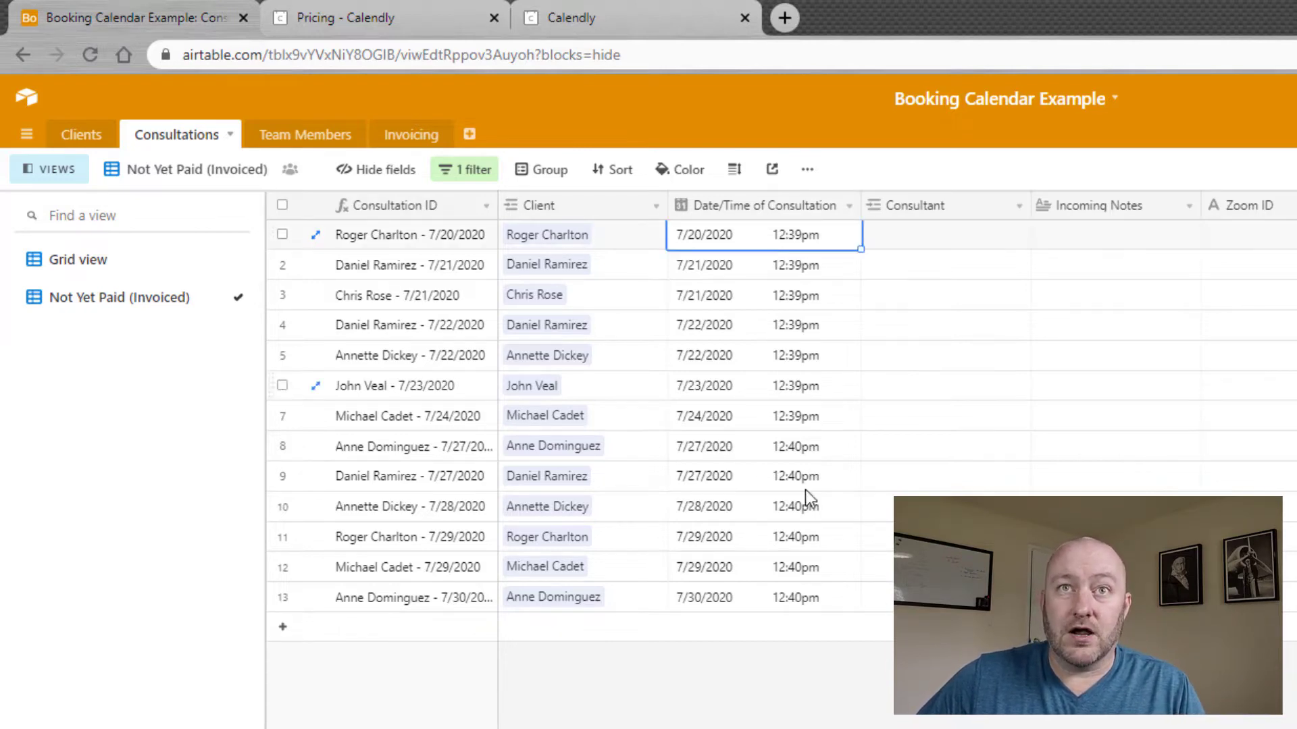
click(606, 239)
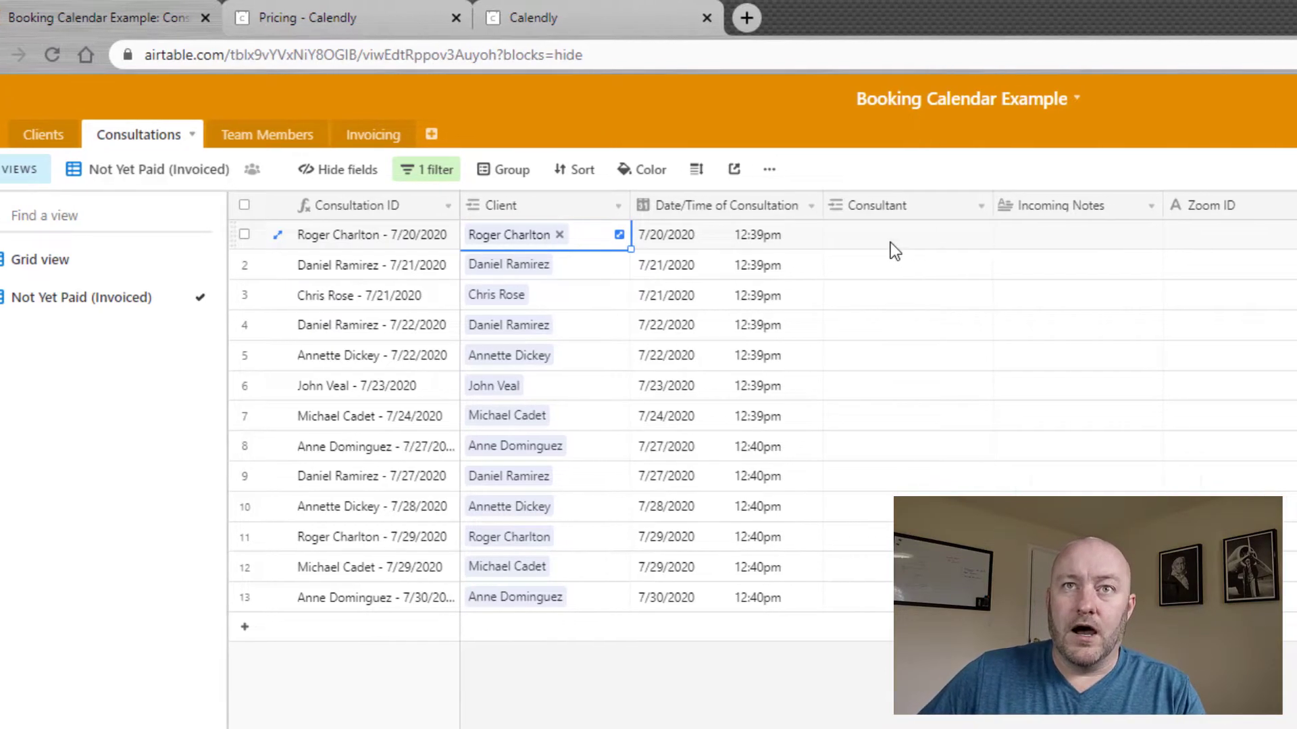
click(734, 241)
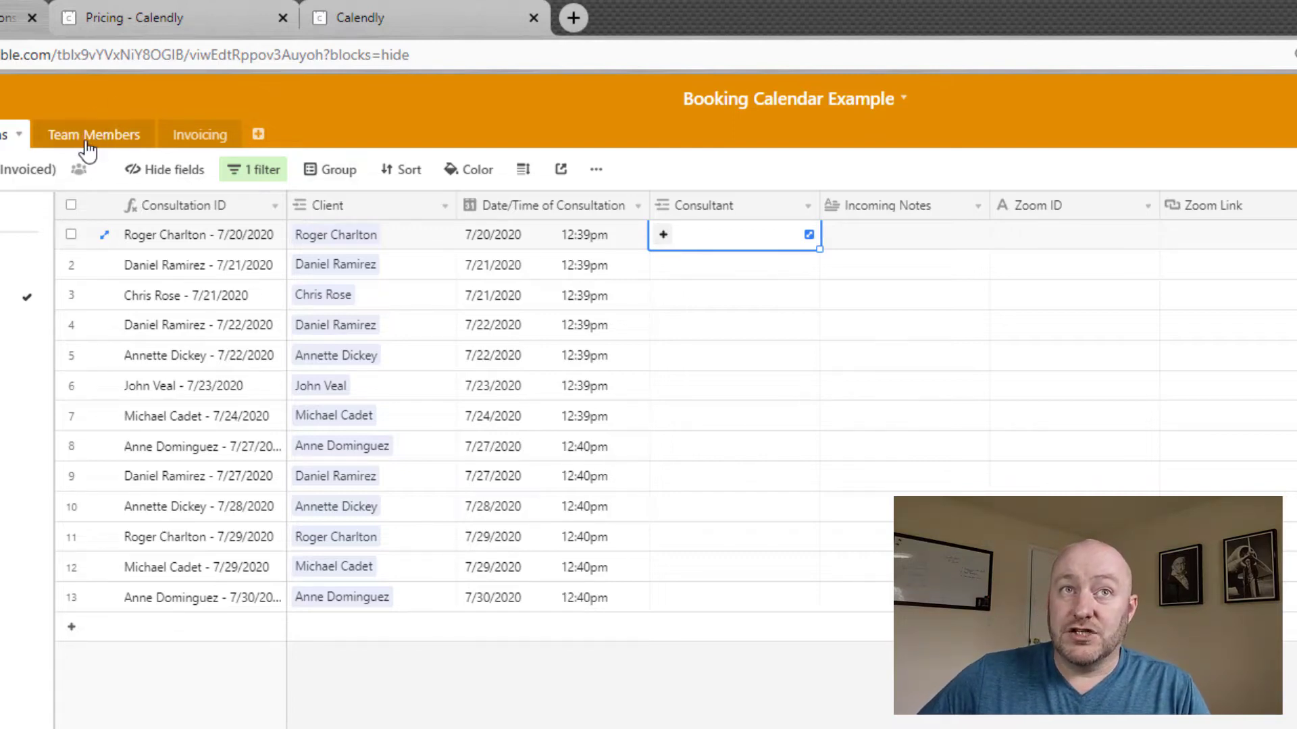
Link a team member as consultant on each of the first three consultations, then check Incoming Notes
click(659, 240)
click(474, 192)
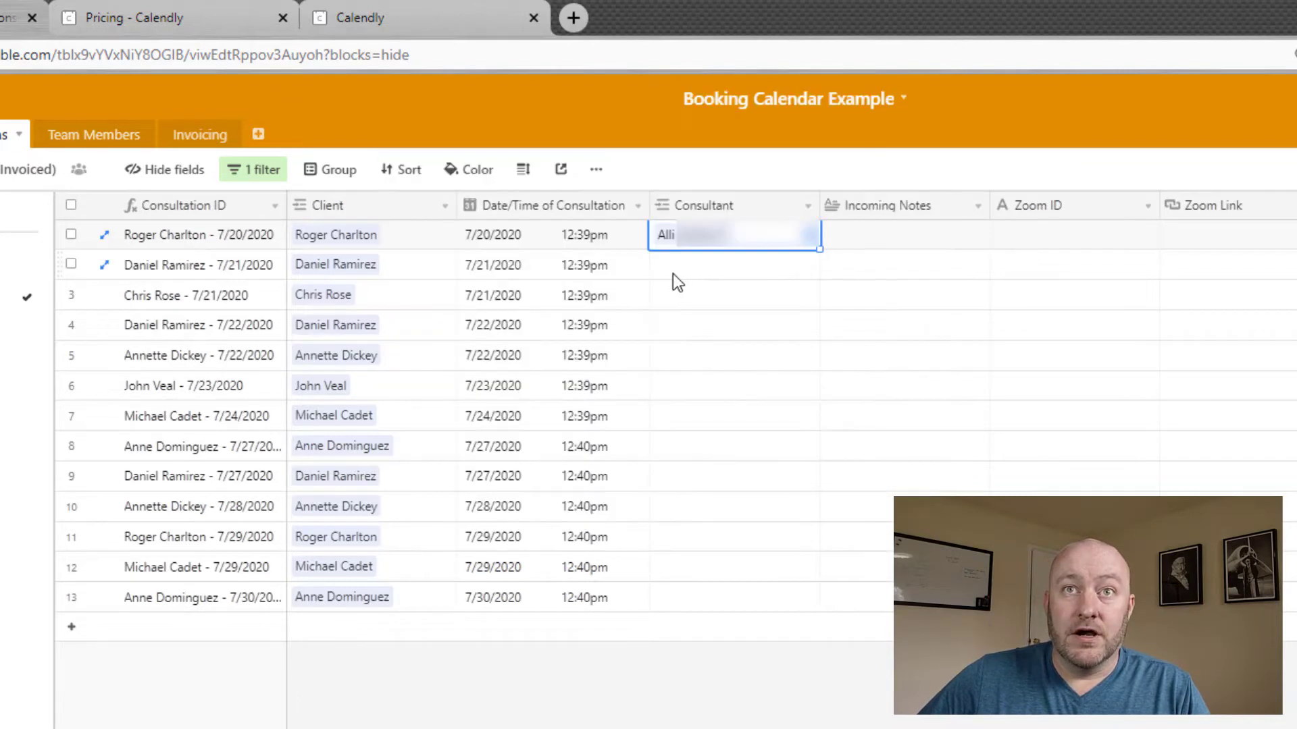
click(674, 271)
key(Return)
click(473, 294)
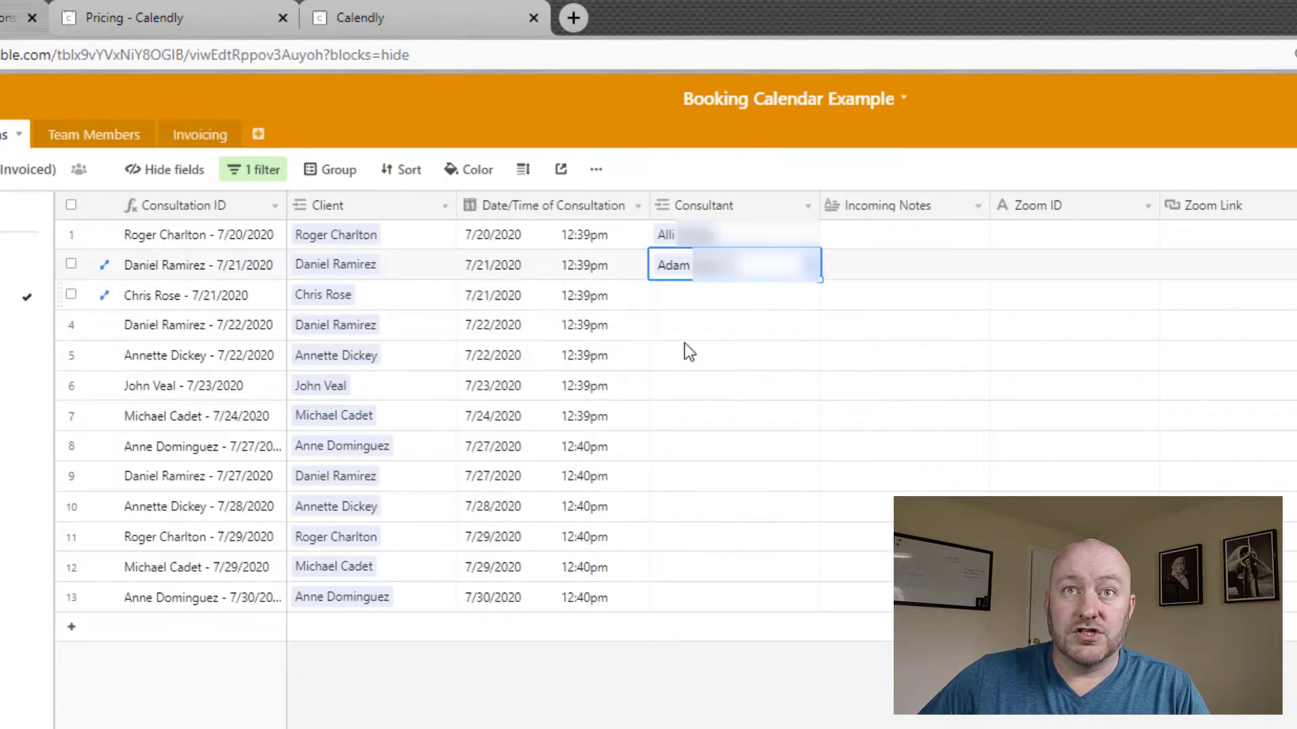
click(672, 306)
key(Return)
click(434, 334)
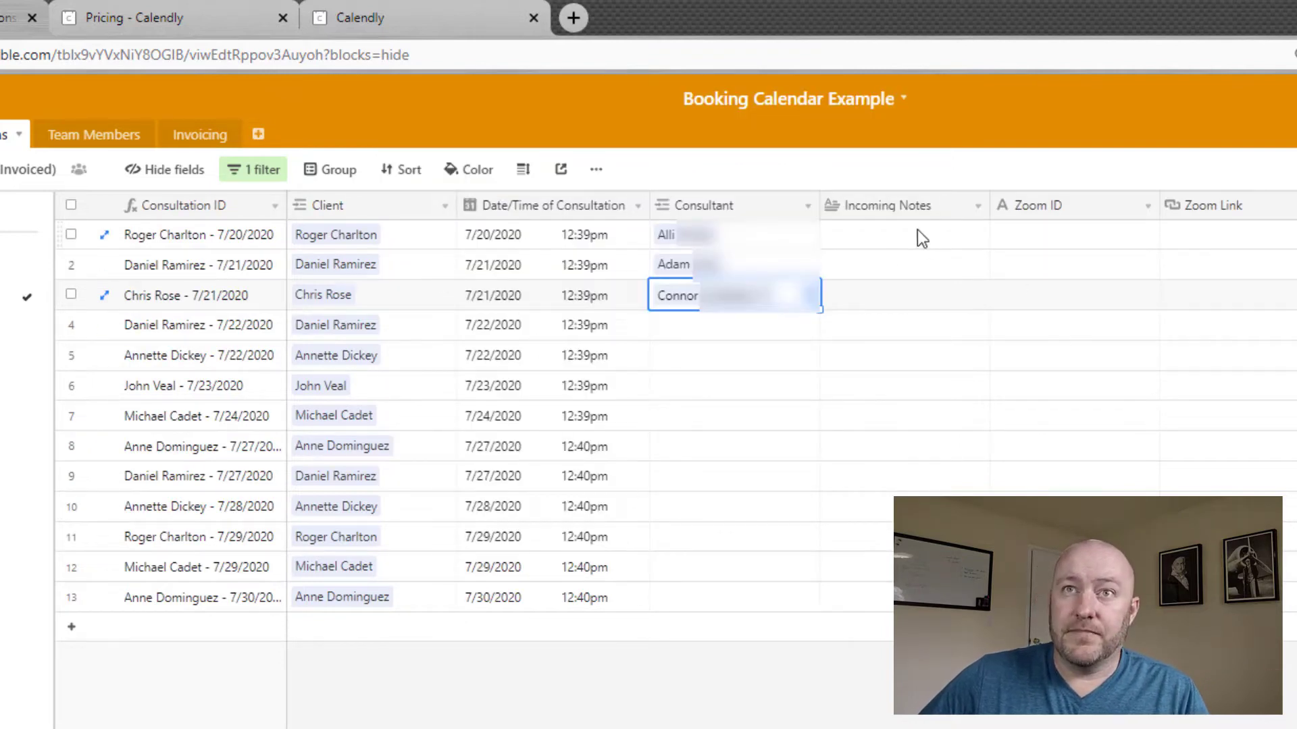
click(880, 228)
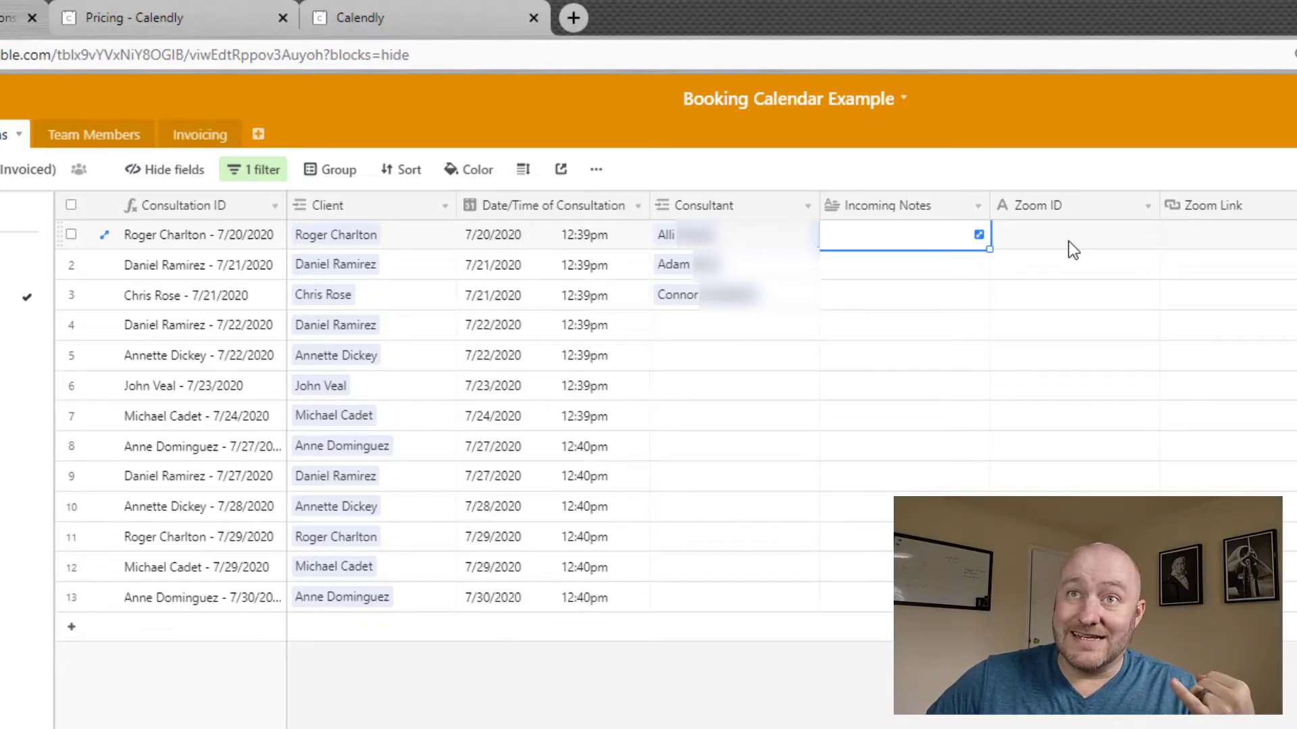
click(1069, 242)
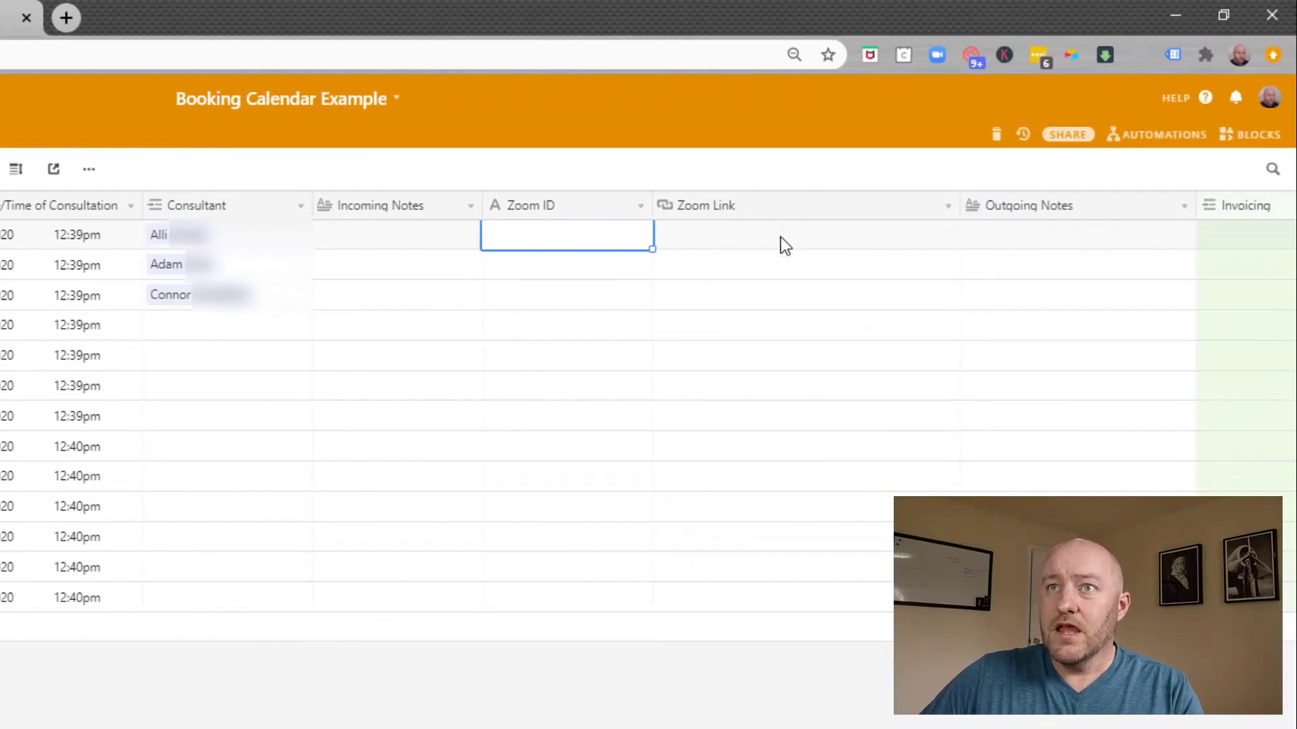
key(Tab)
key(Tab)
key(Tab)
key(Tab)
key(Tab)
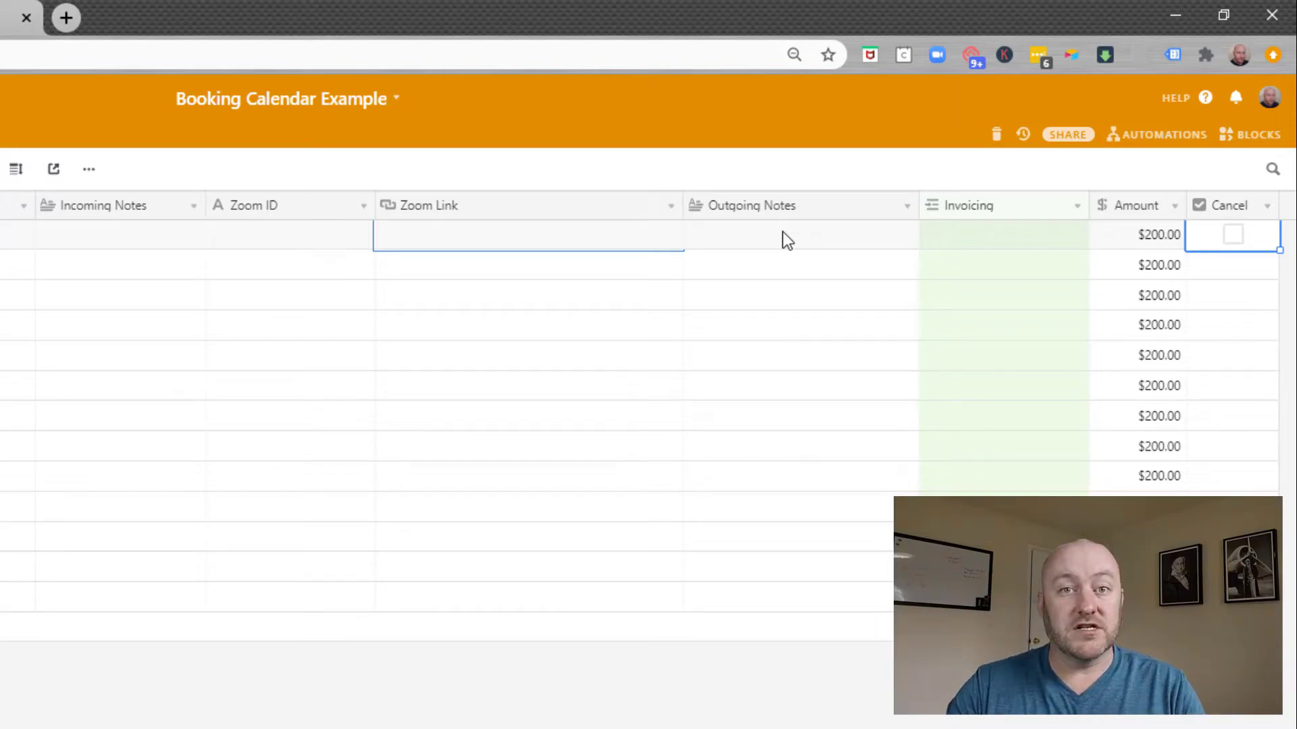
click(782, 231)
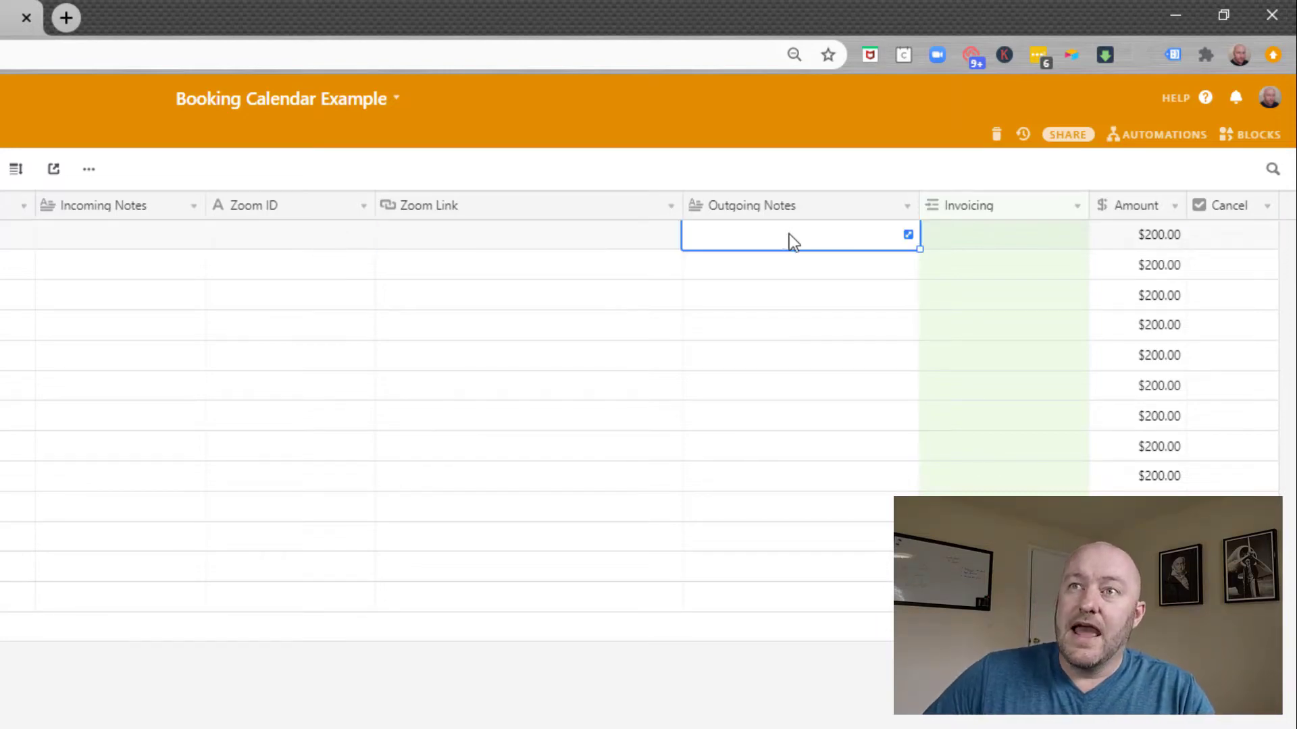
click(1227, 234)
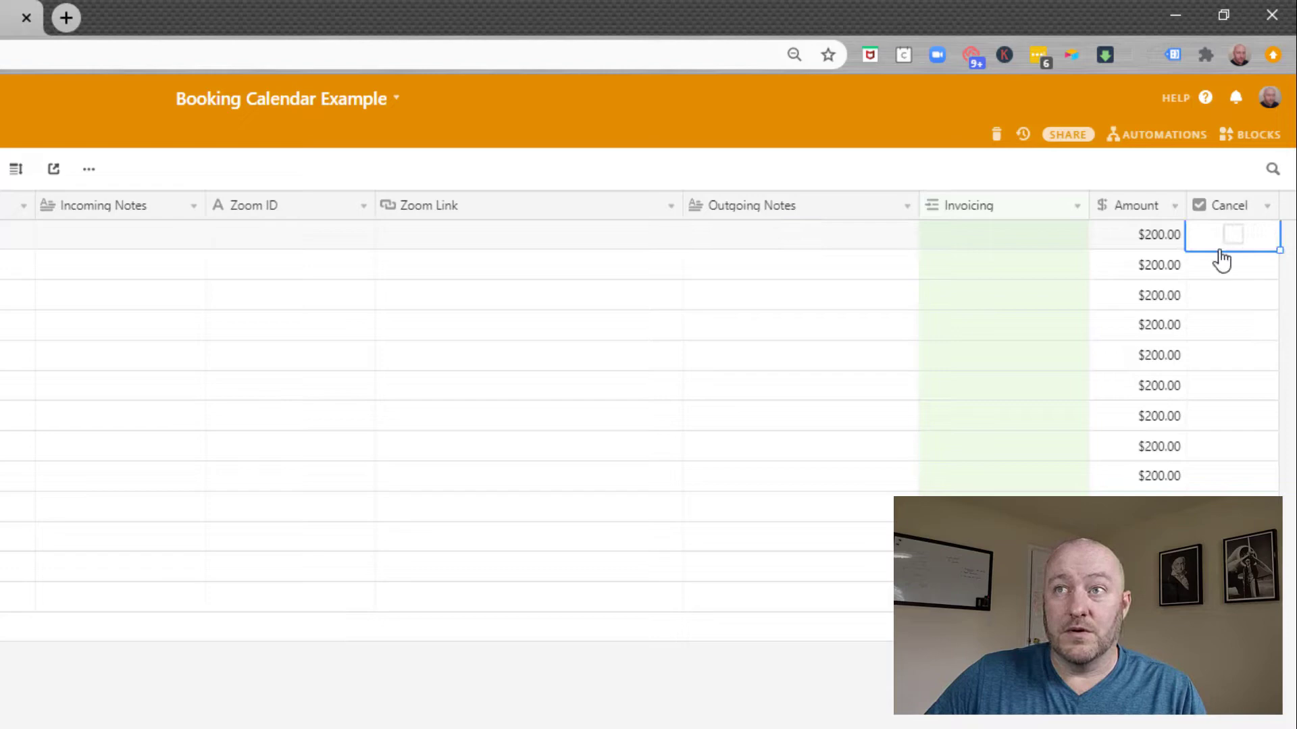
click(982, 232)
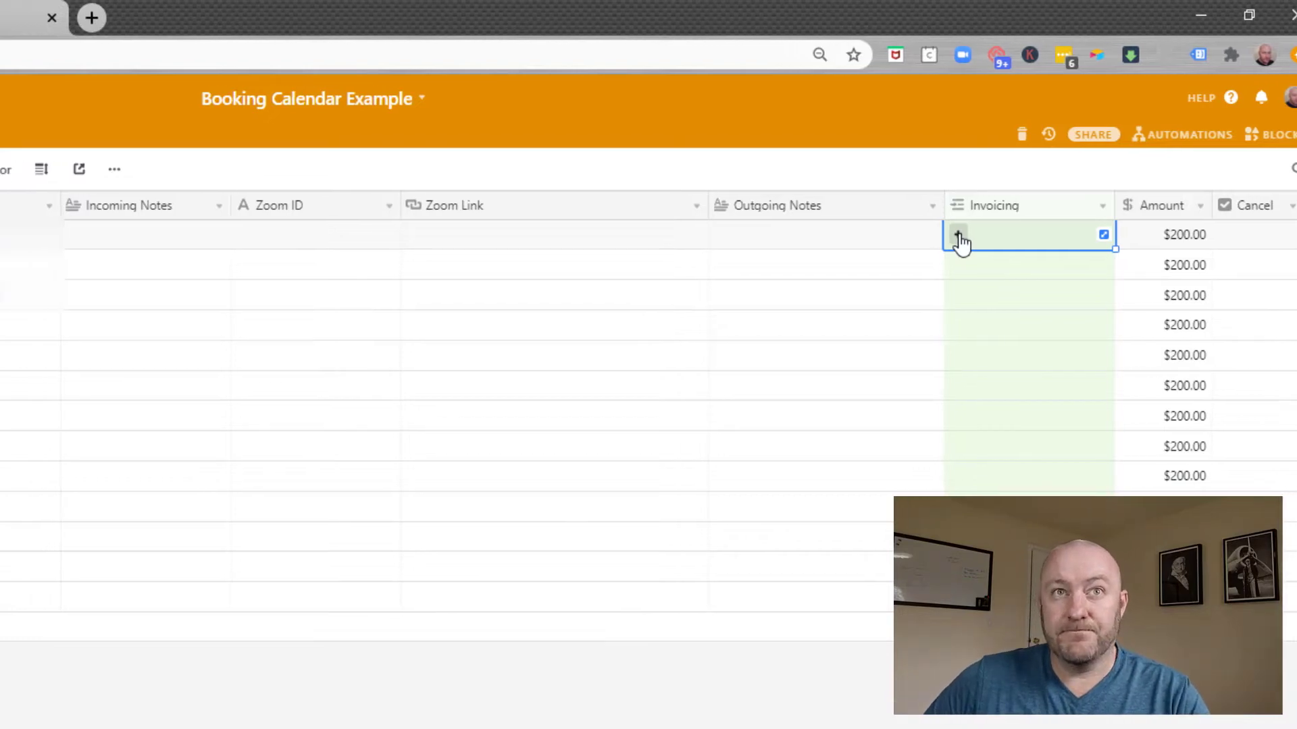
scroll(960, 241, left, 10)
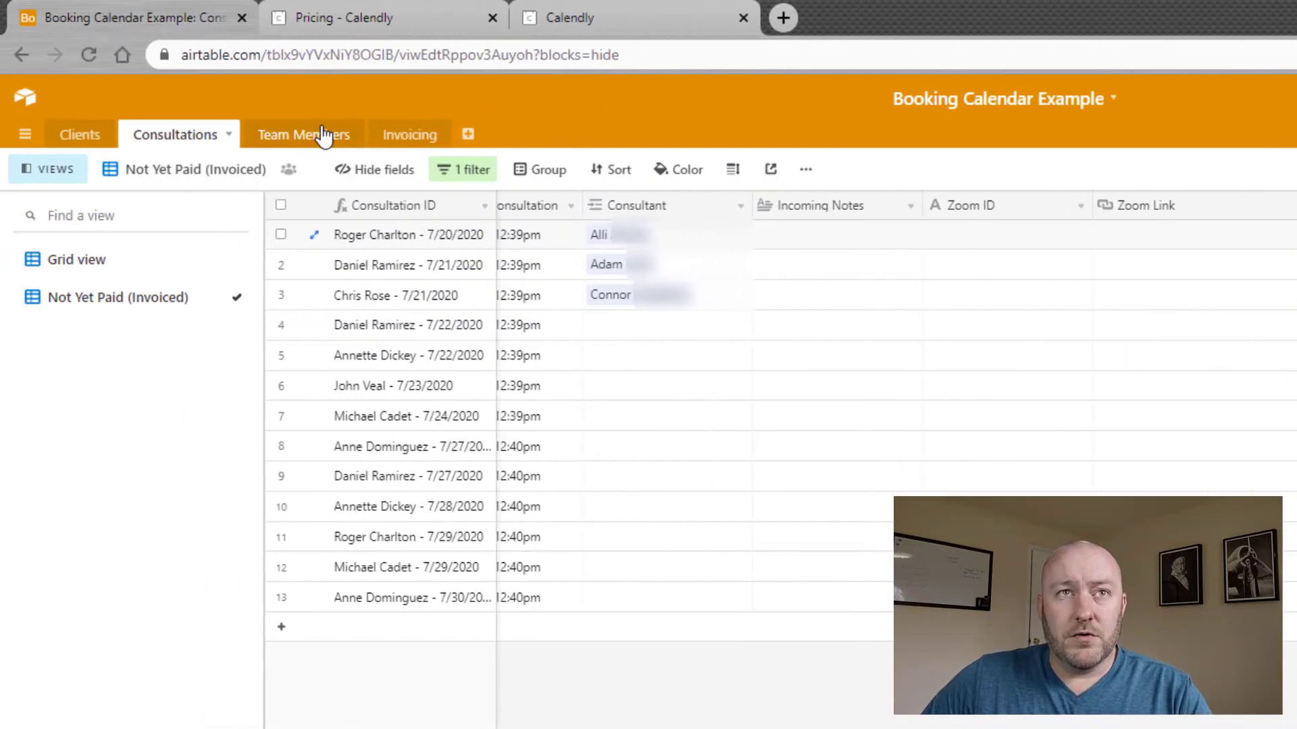
Look through the Team Members and Invoicing tables, then return to the Clients table
click(322, 136)
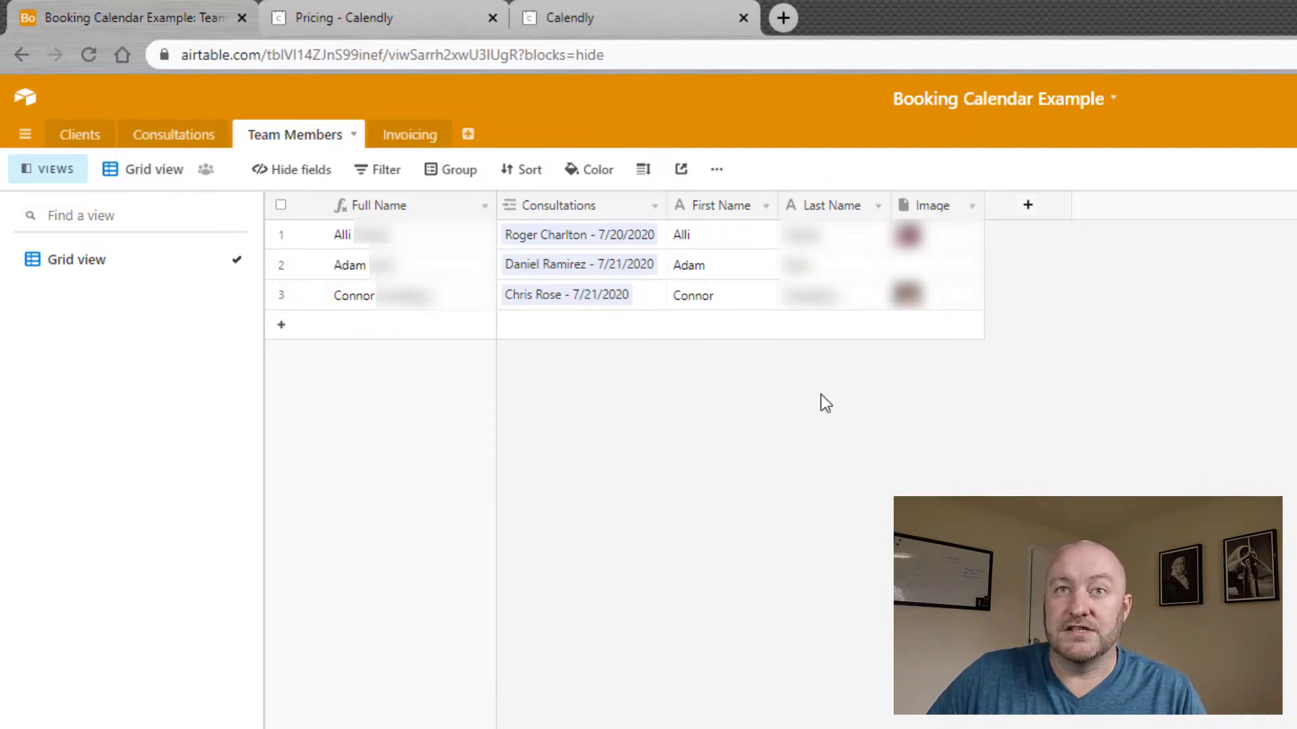
click(411, 142)
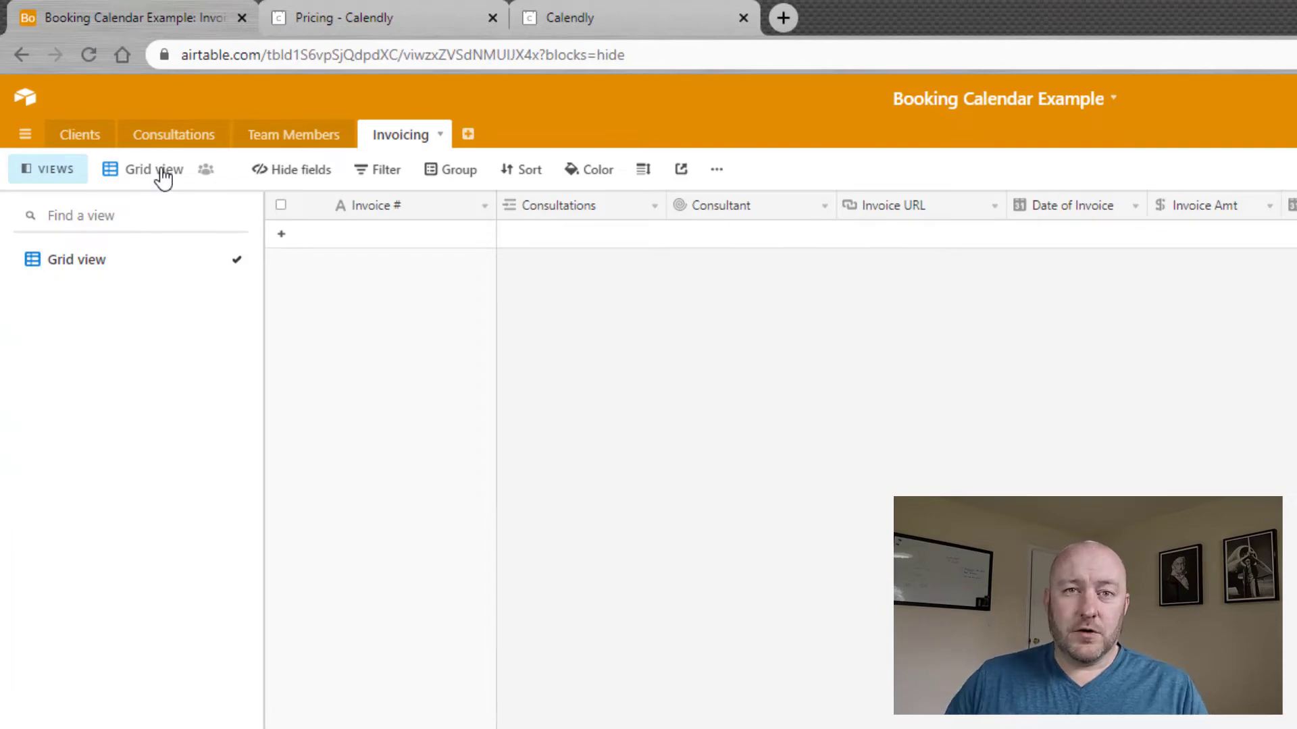
click(82, 142)
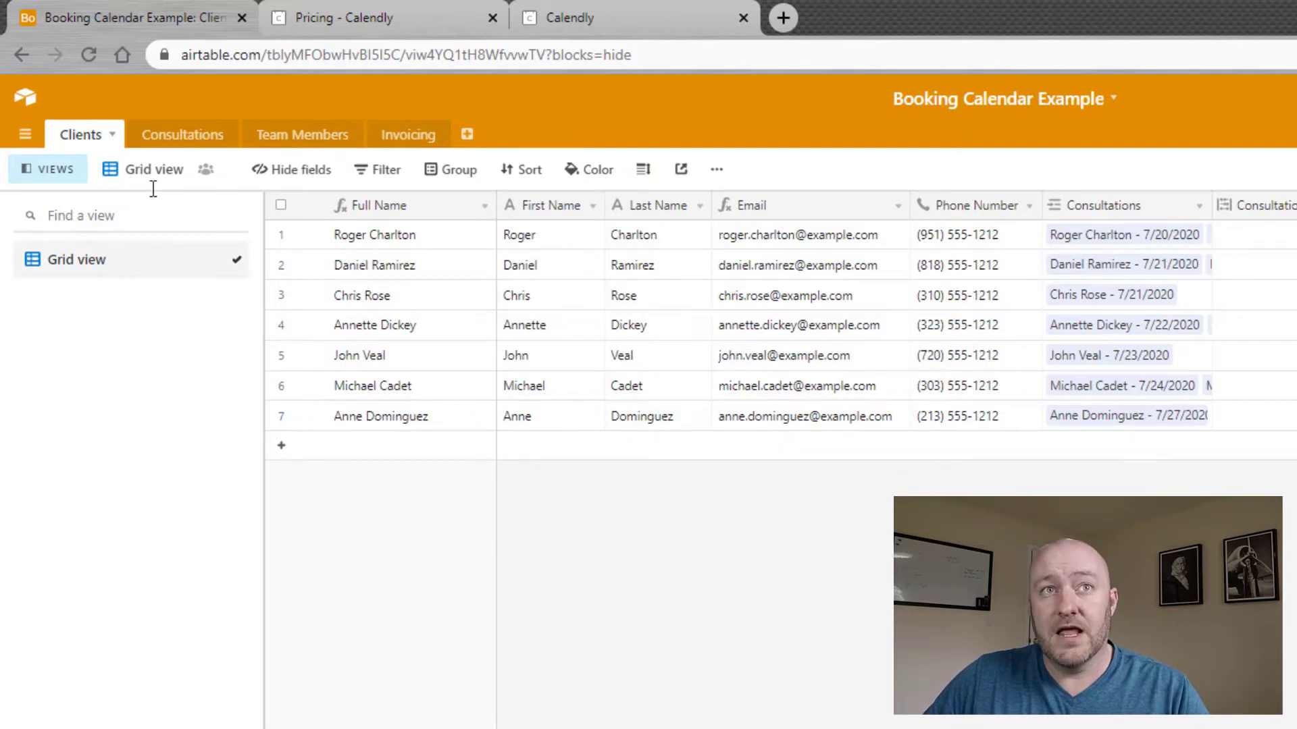
In Consultations, add a new consultation record and link a client to it
click(176, 147)
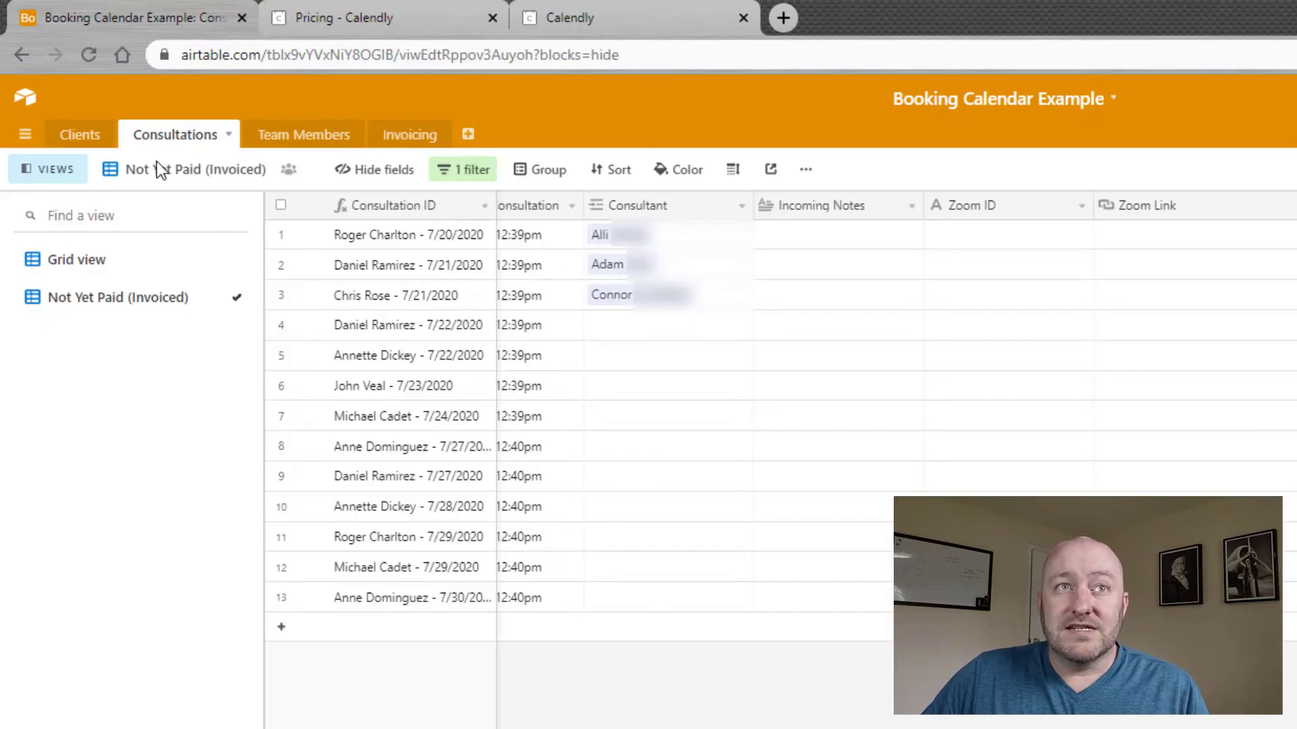
click(412, 324)
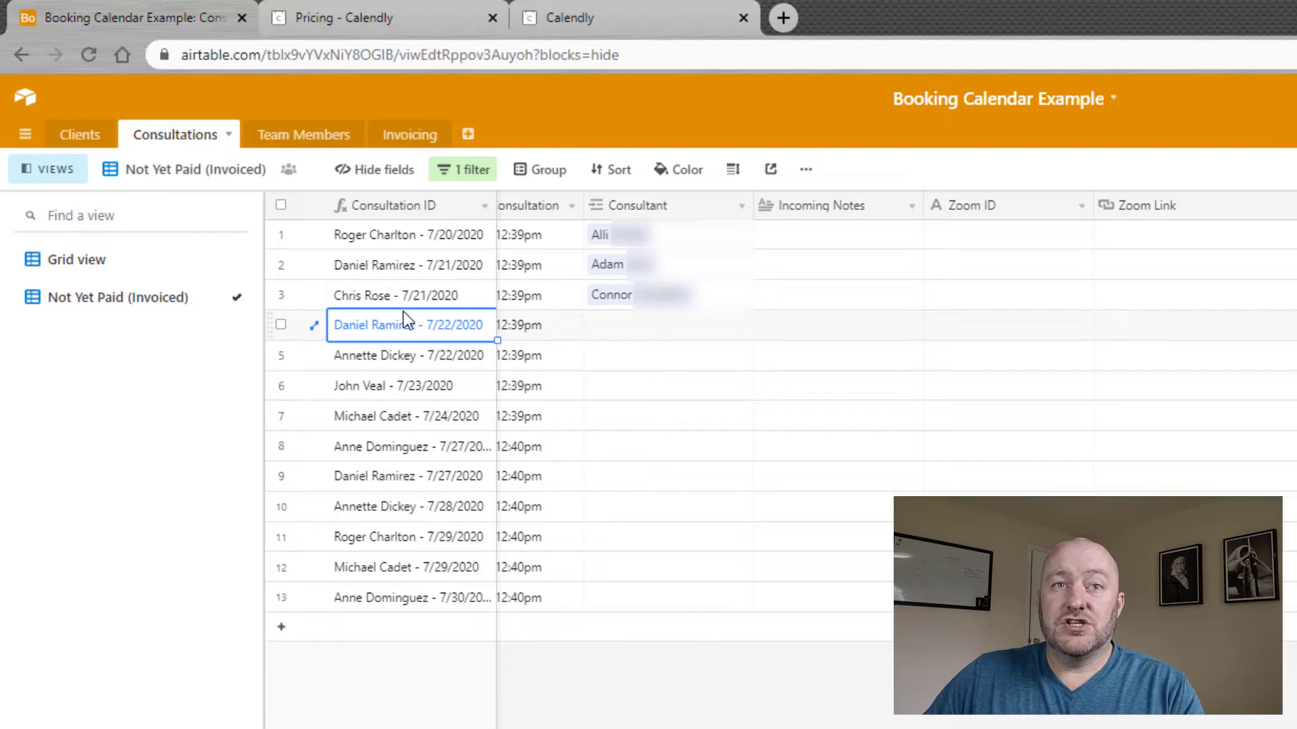
key(Right)
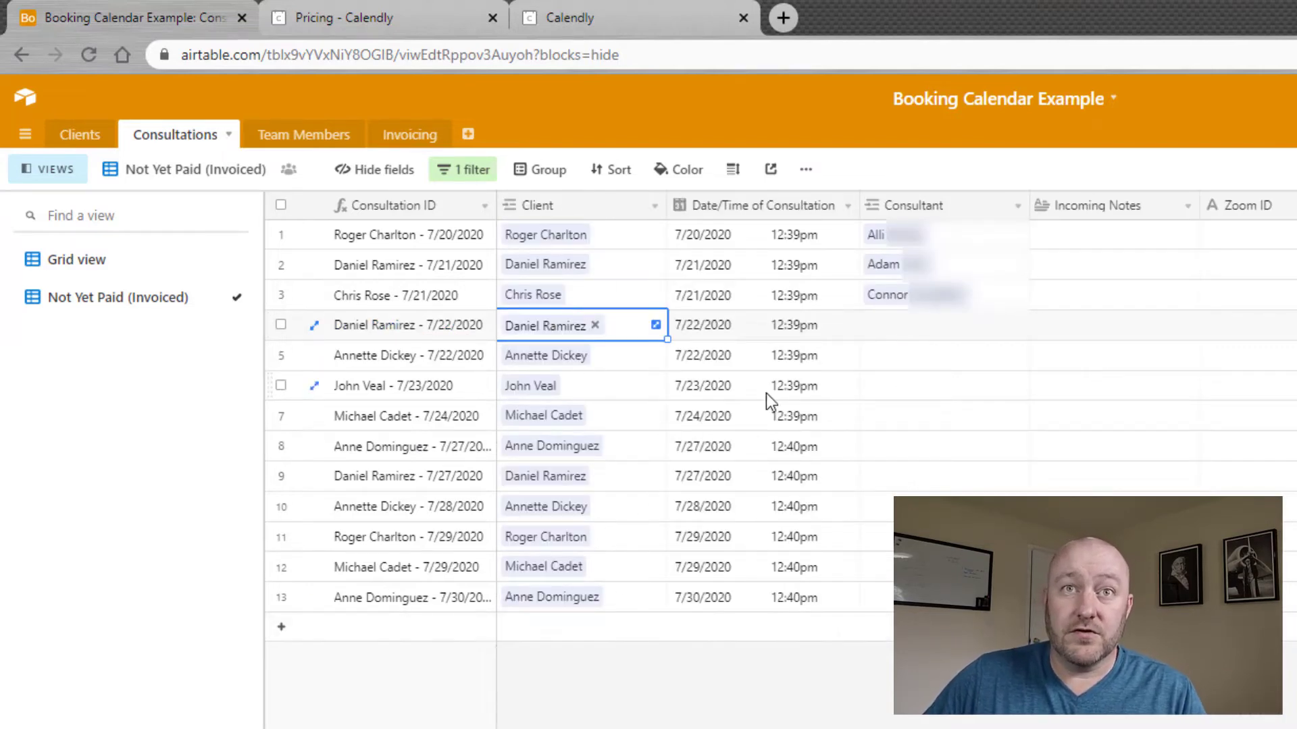
click(547, 637)
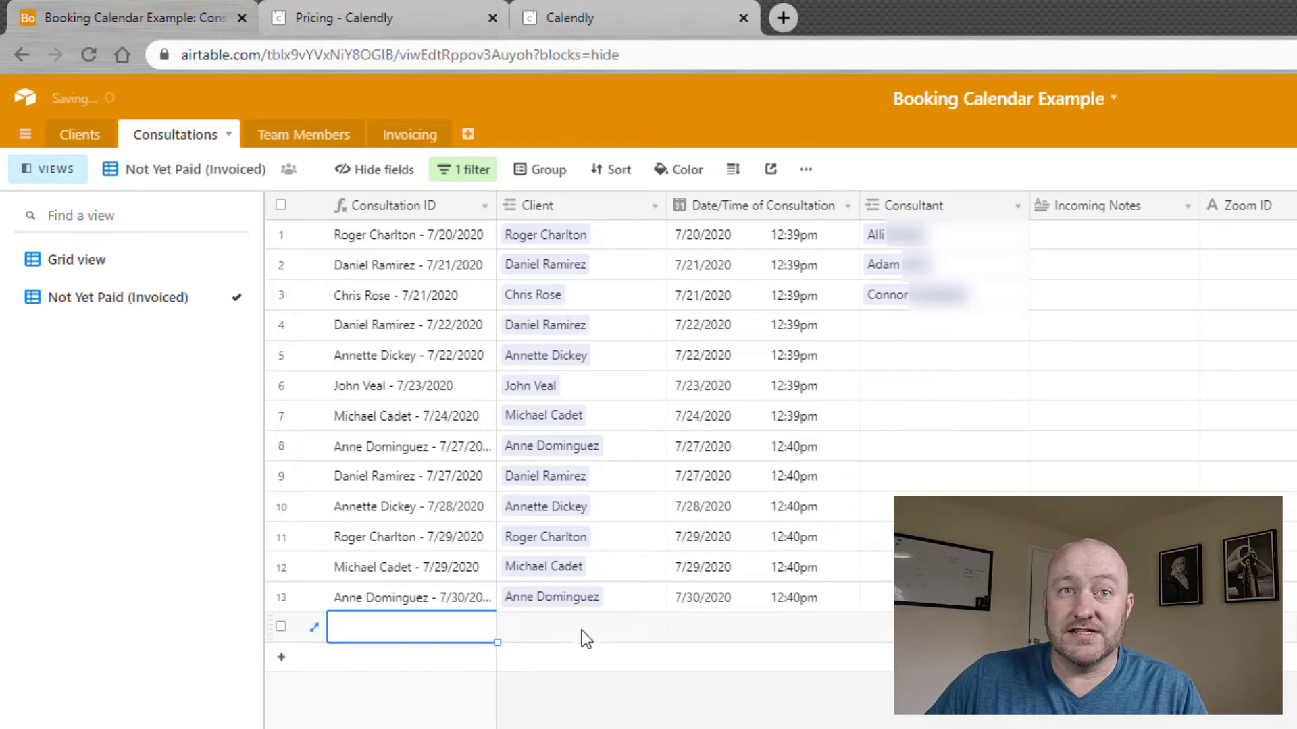
click(527, 629)
click(512, 628)
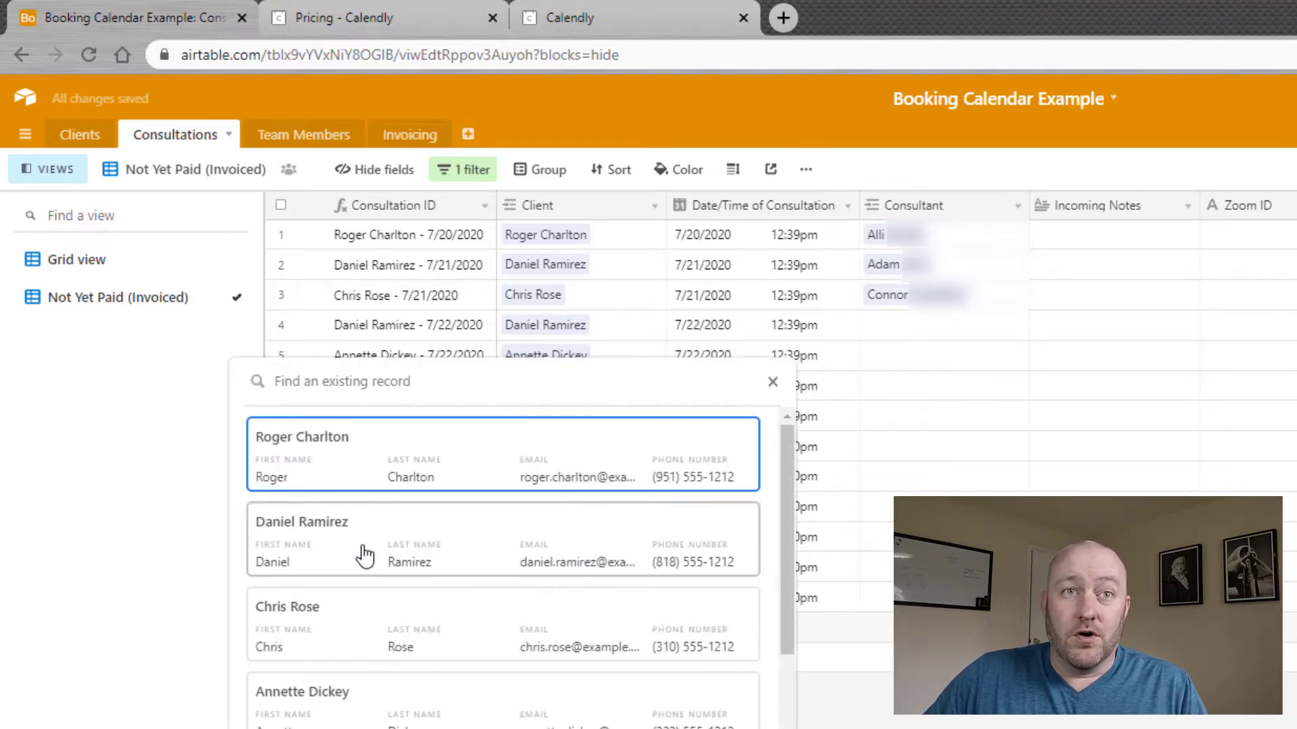
click(342, 641)
Set its date to today 7/31/2020 1:12pm, assign Adam as consultant and enter 'Example notes'
click(720, 633)
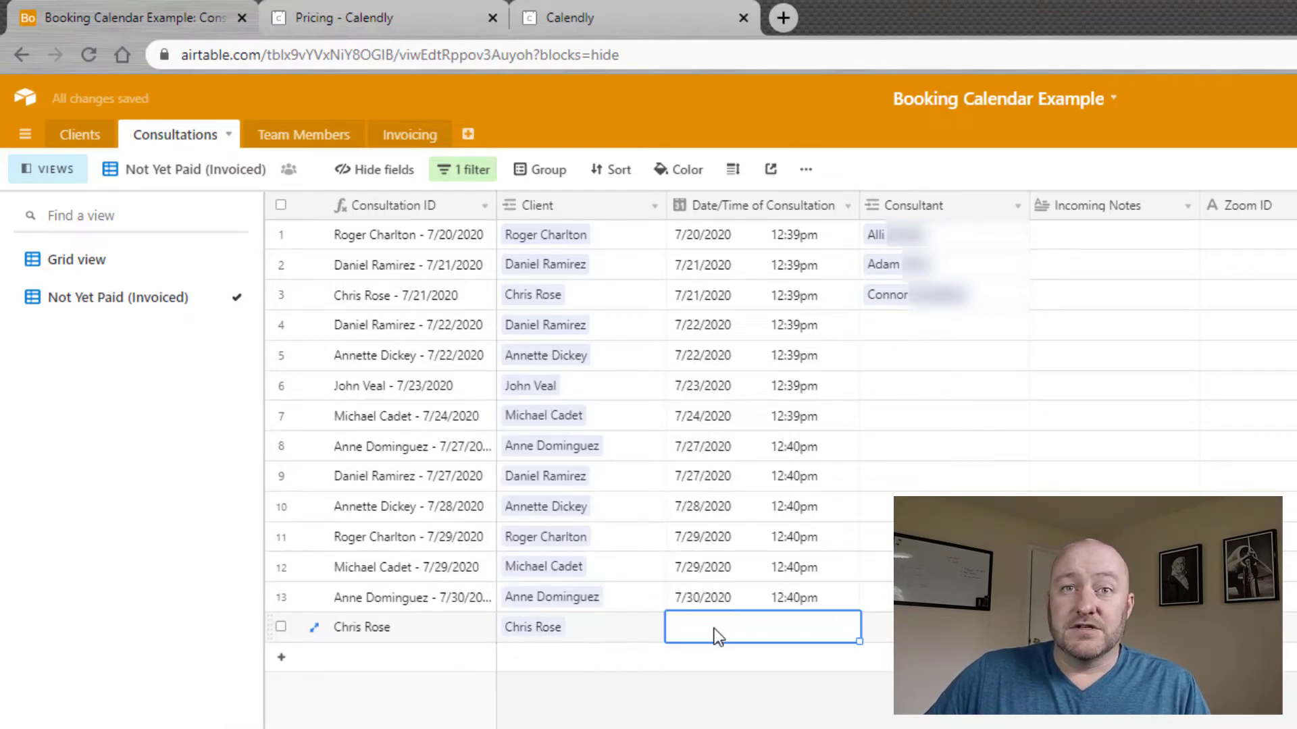
click(714, 632)
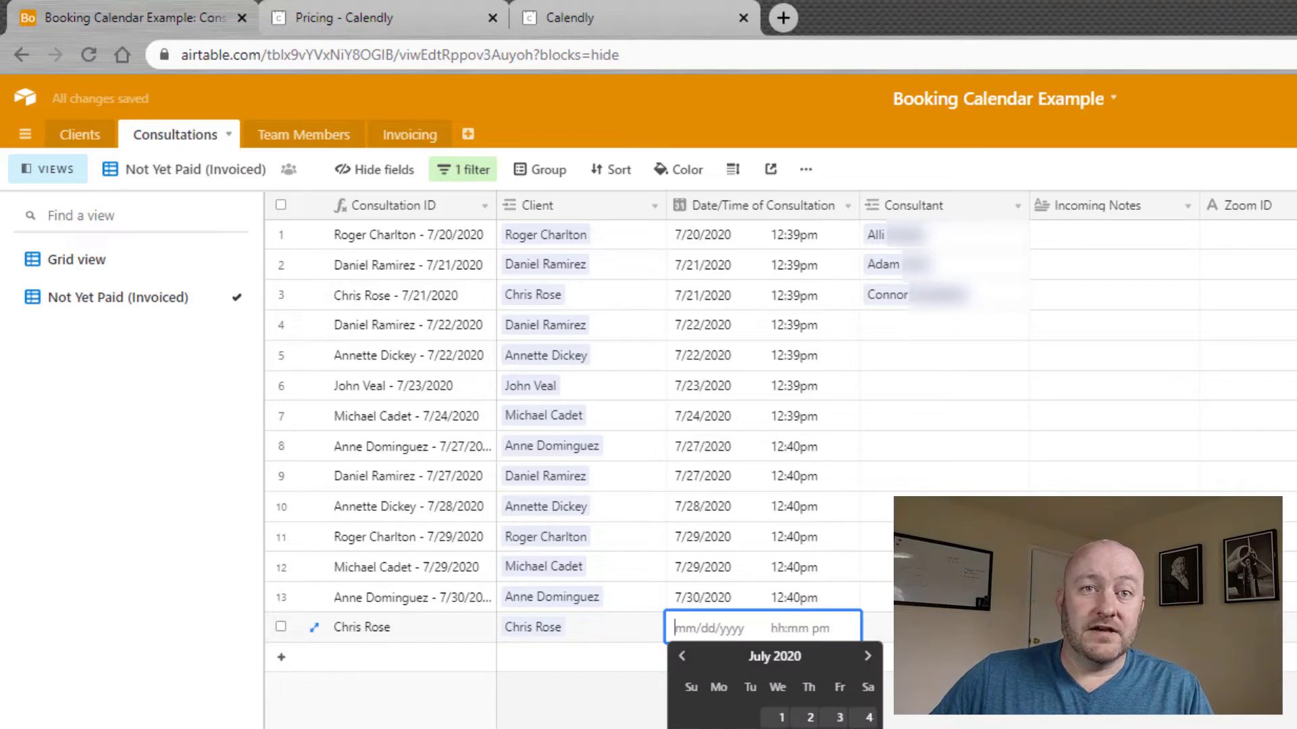
key(Return)
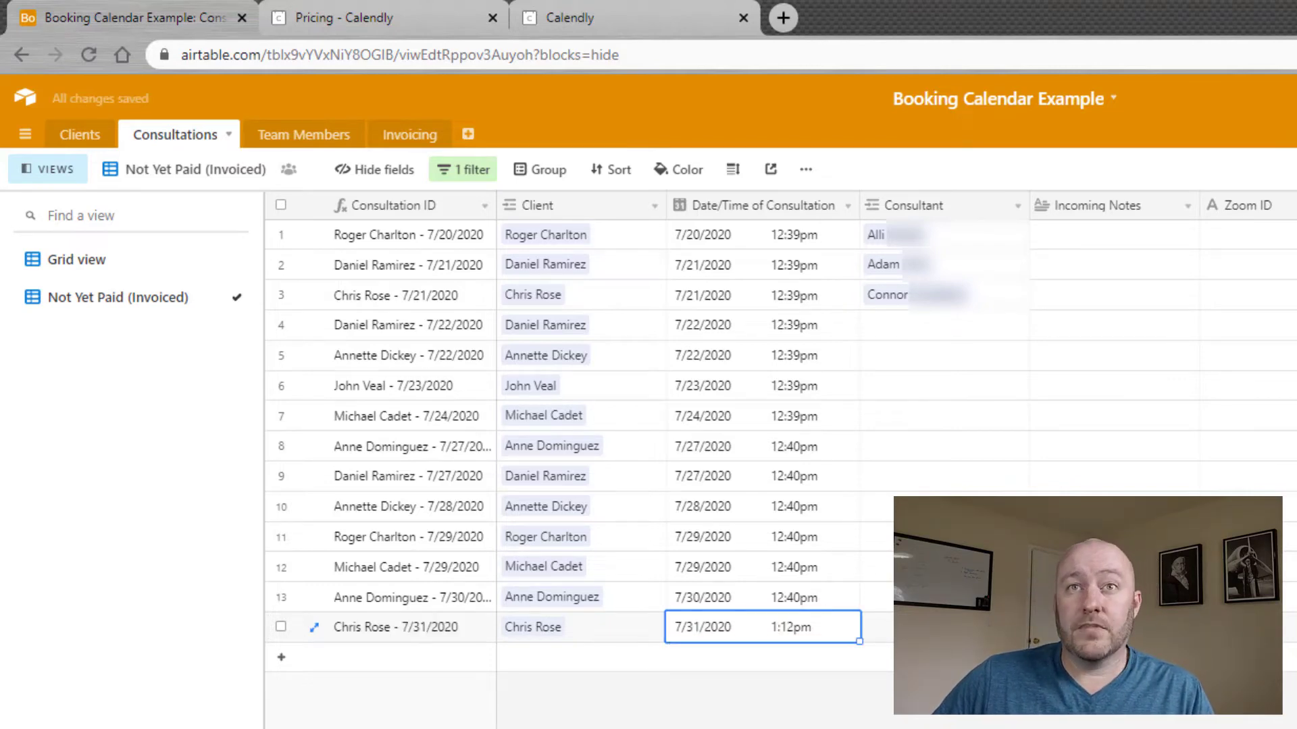
click(871, 628)
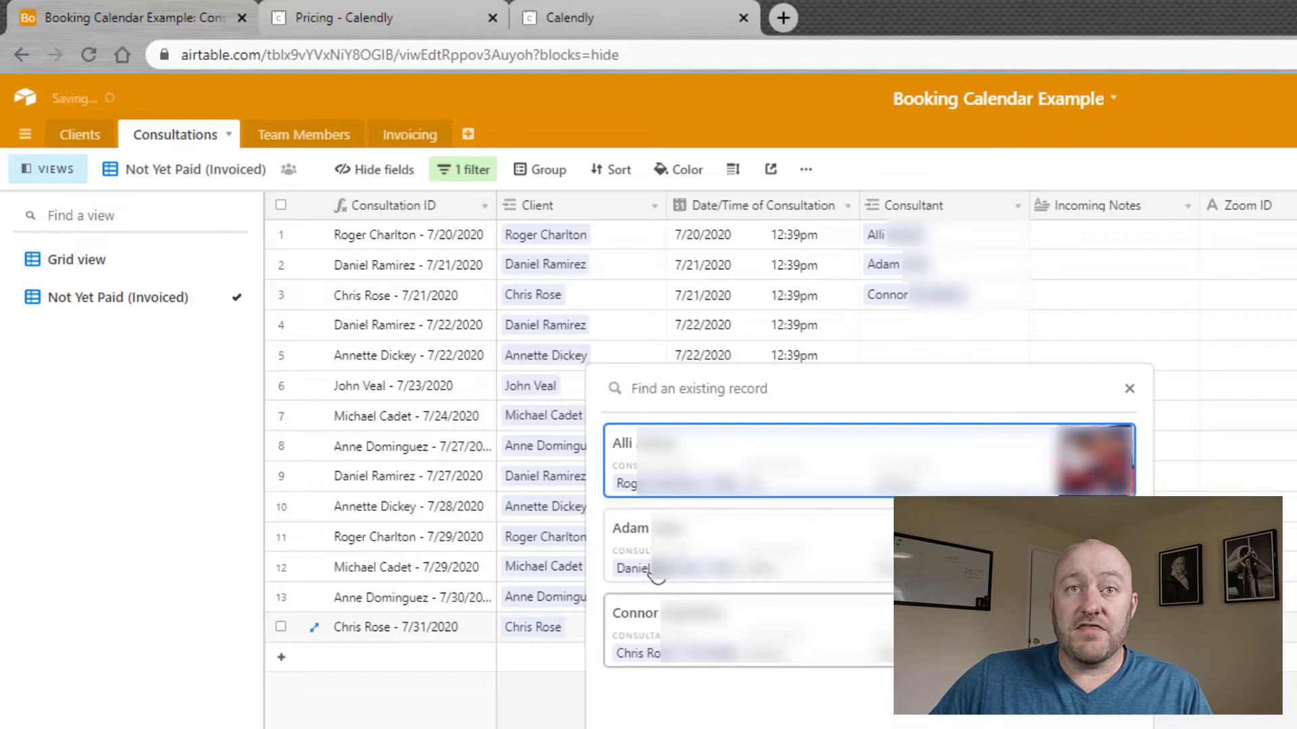
click(663, 553)
click(408, 629)
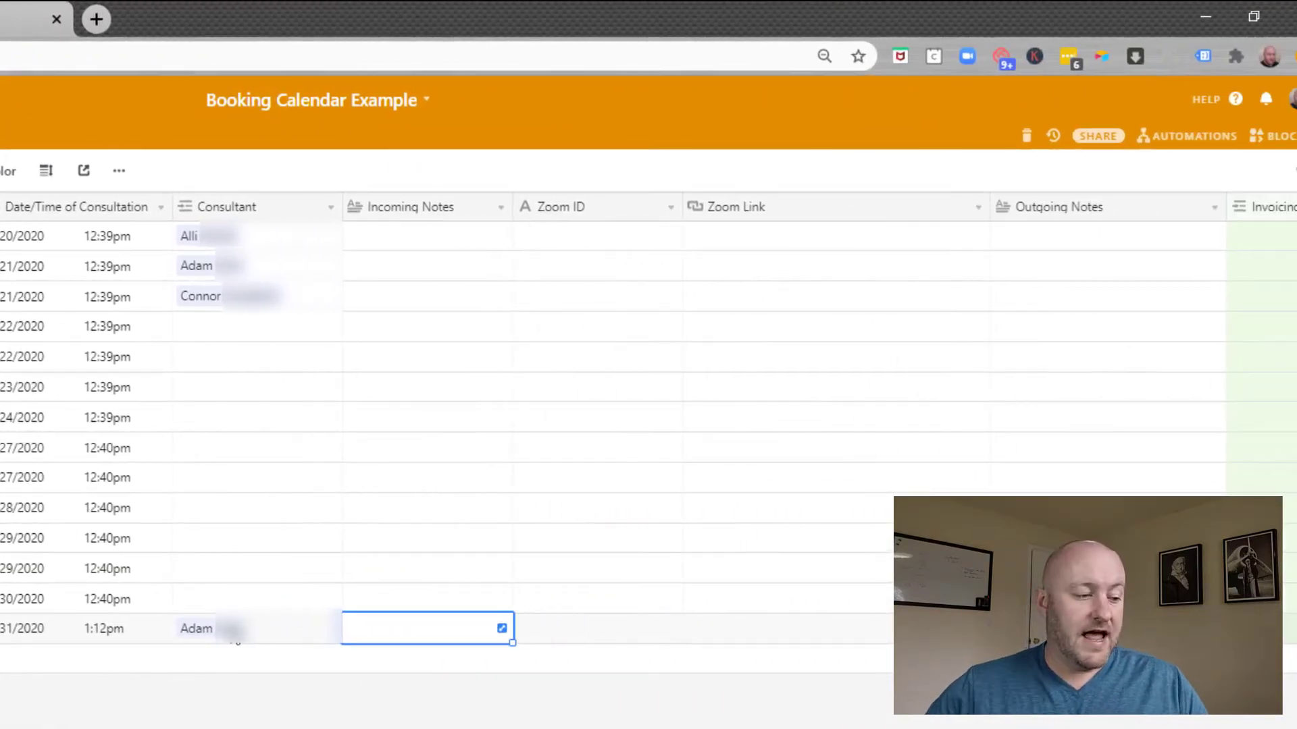
text(Examplen)
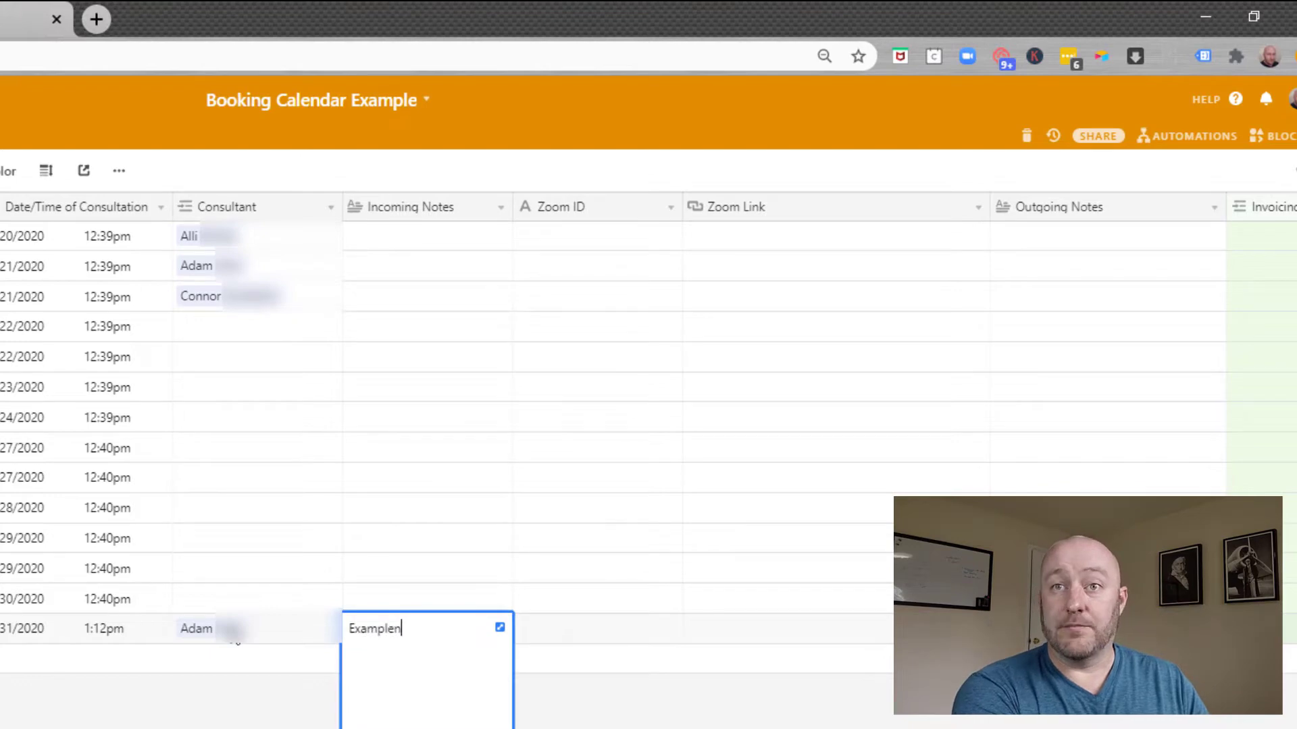
text( notes)
key(Tab)
key(Tab)
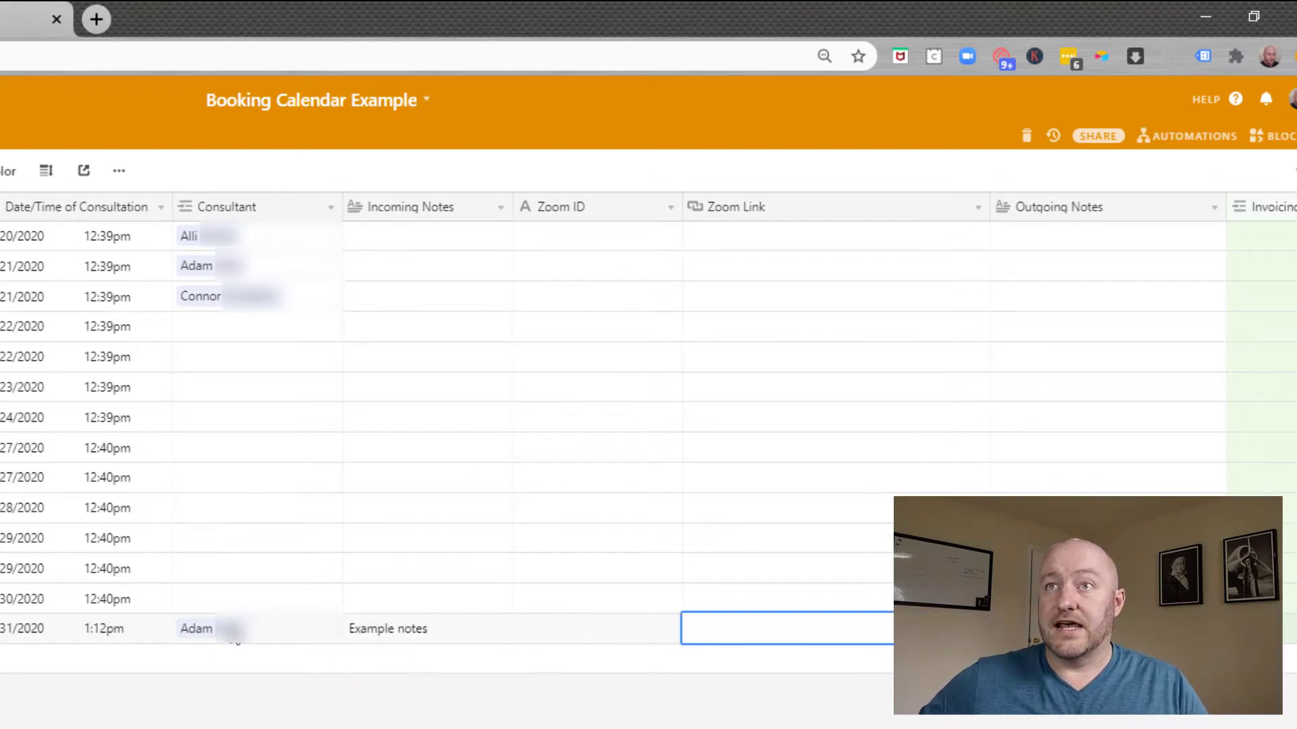
key(Tab)
key(Tab)
key(Tab)
key(Tab)
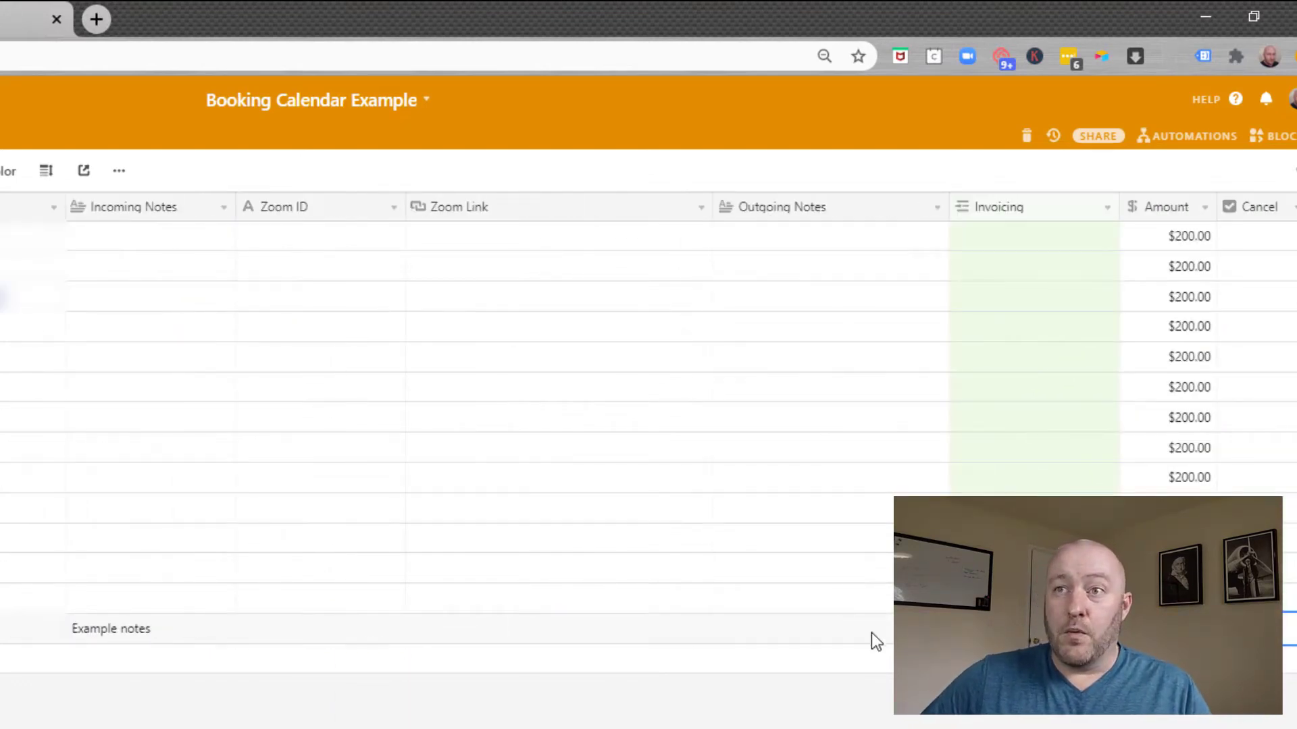
click(1013, 628)
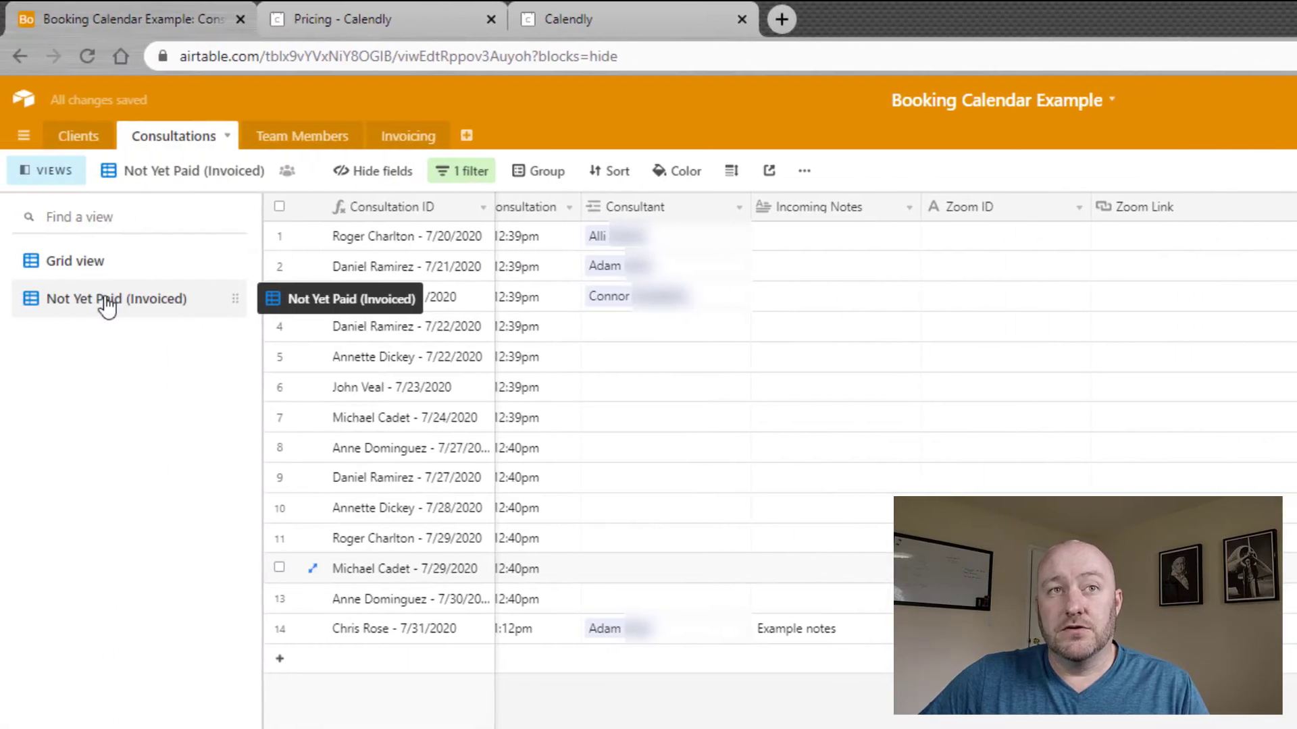
click(476, 172)
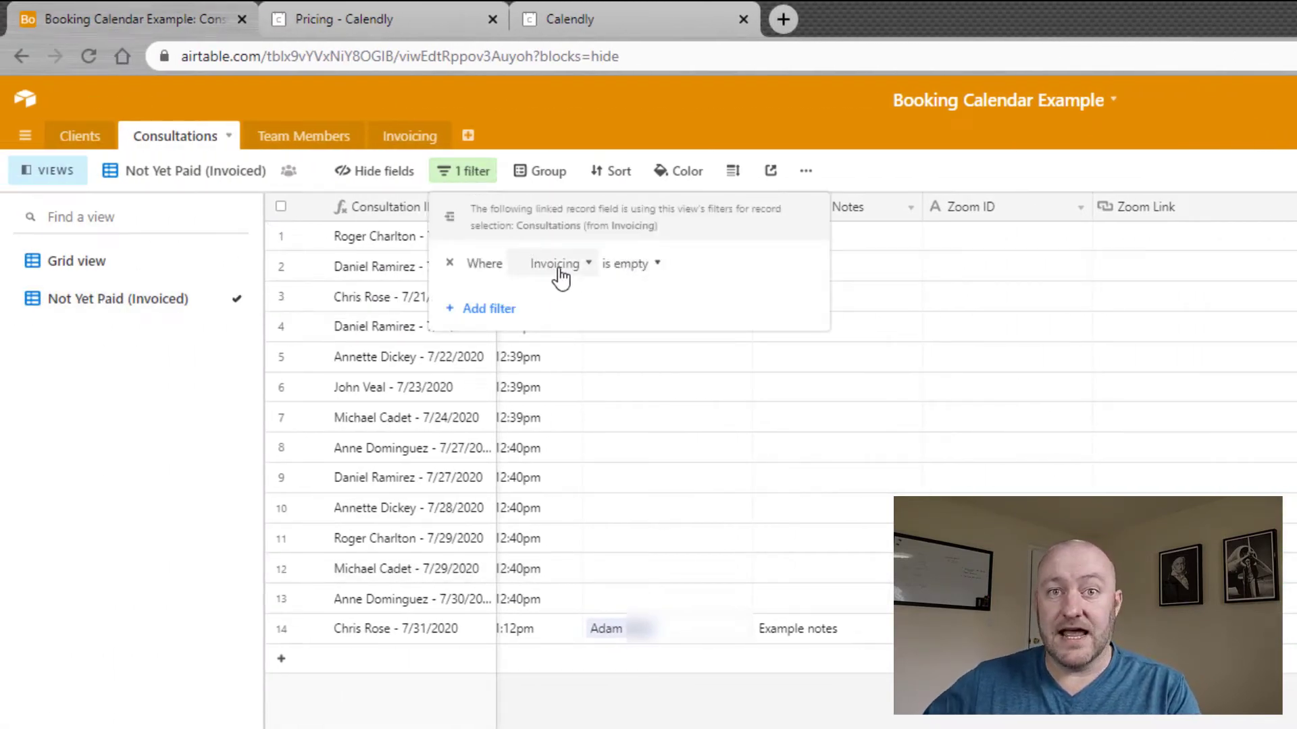
key(Escape)
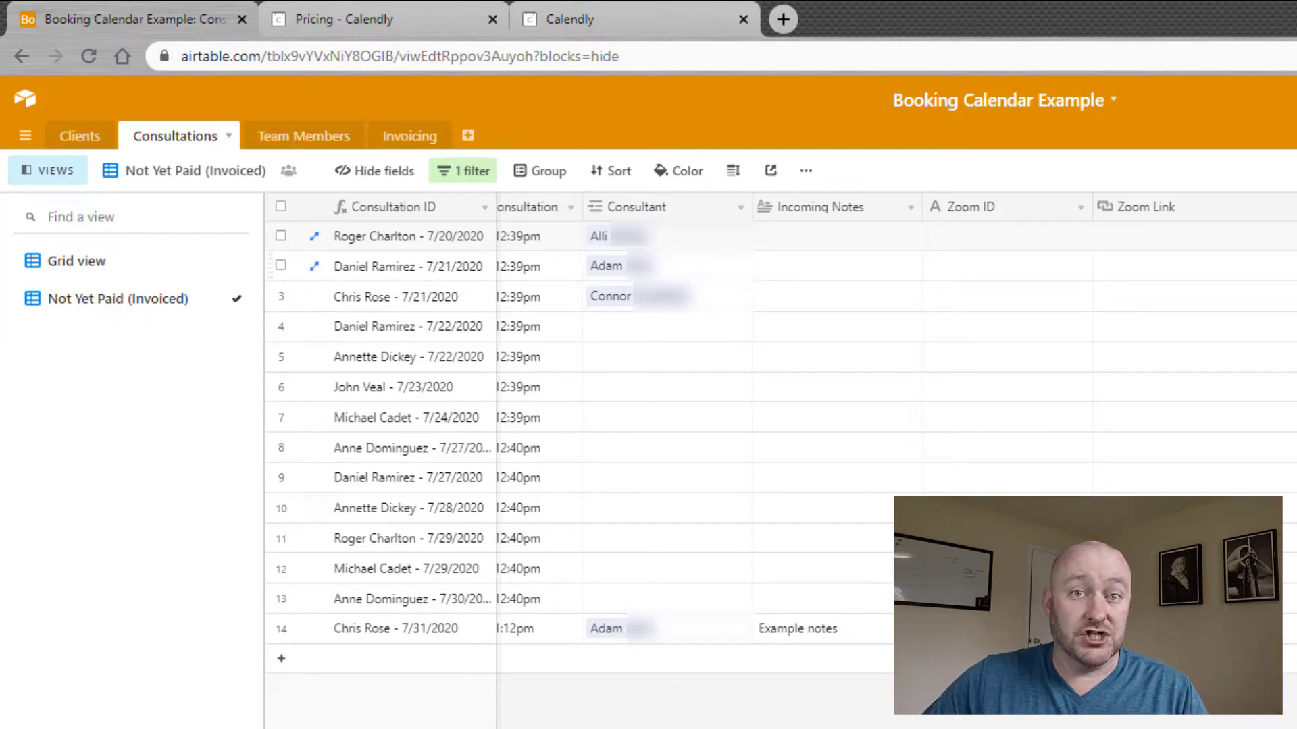
Switch to the Invoicing table and view the Consultations link field's settings
click(415, 142)
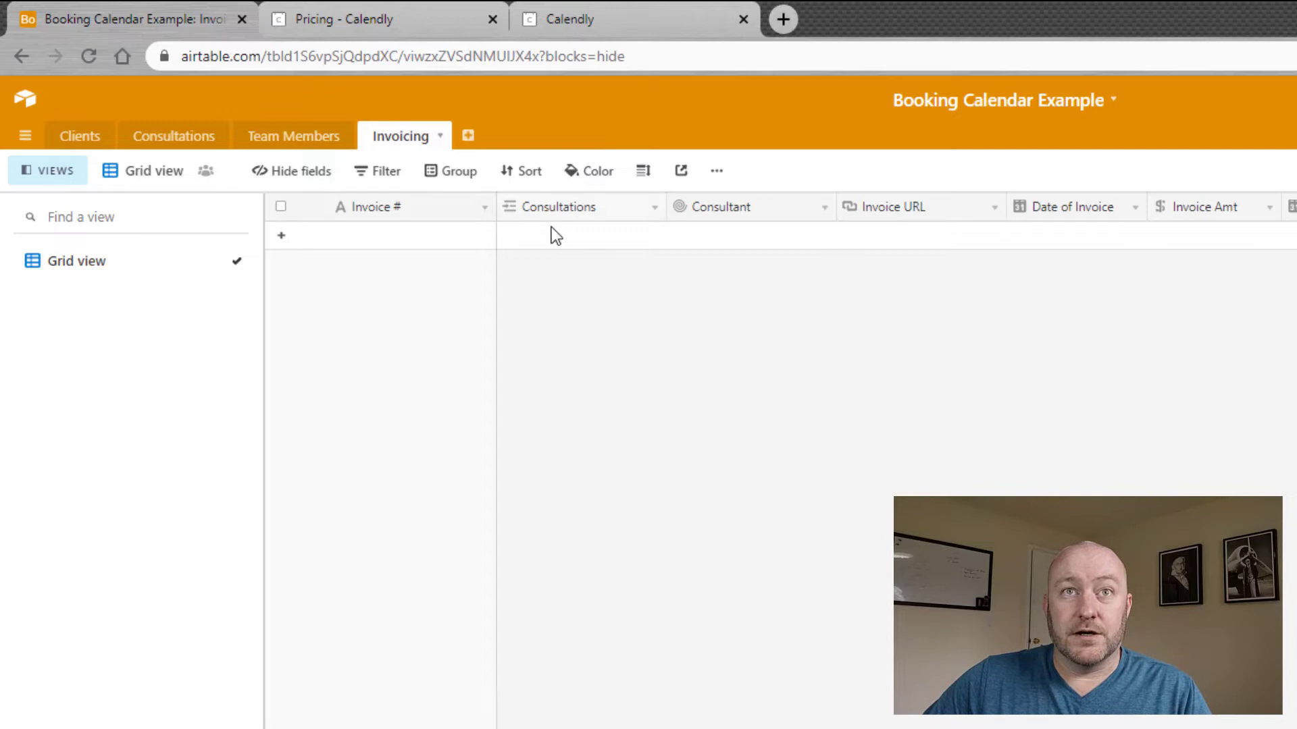
double_click(571, 208)
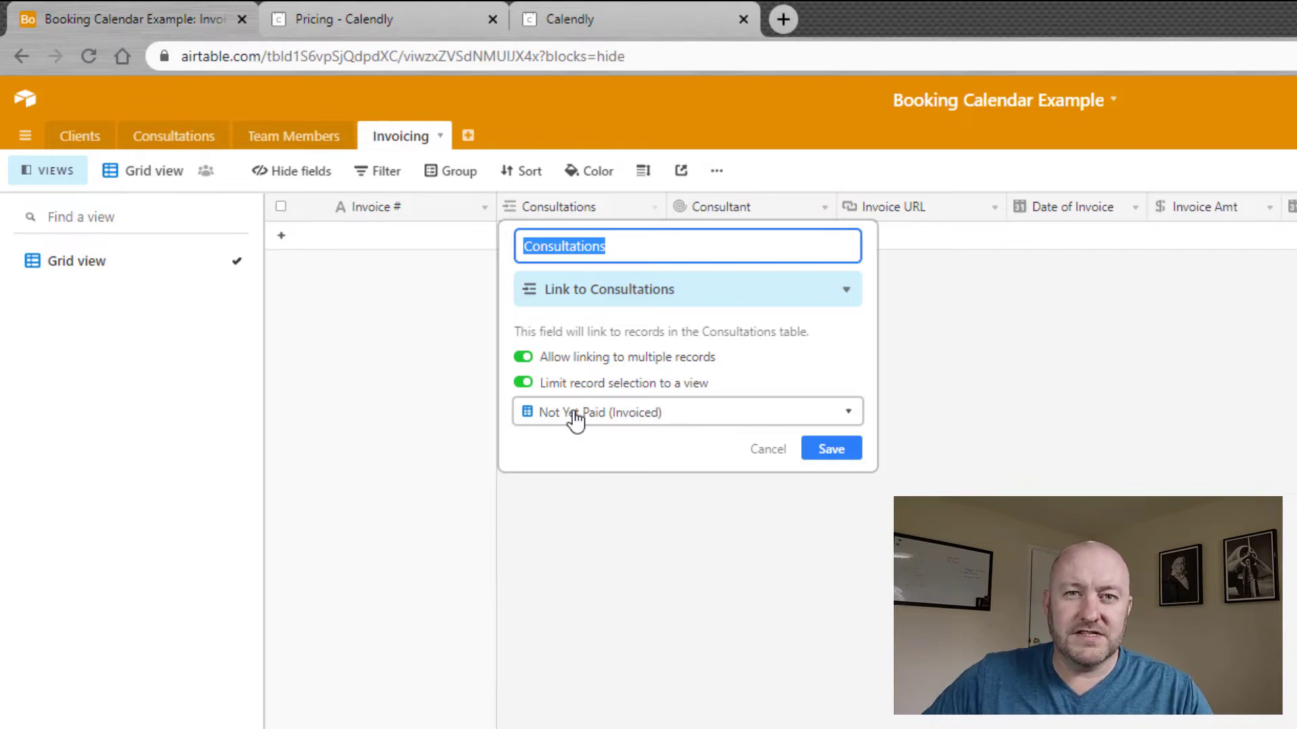
Add invoice 5005 and link the 7/21/2020 consultation to it
click(766, 452)
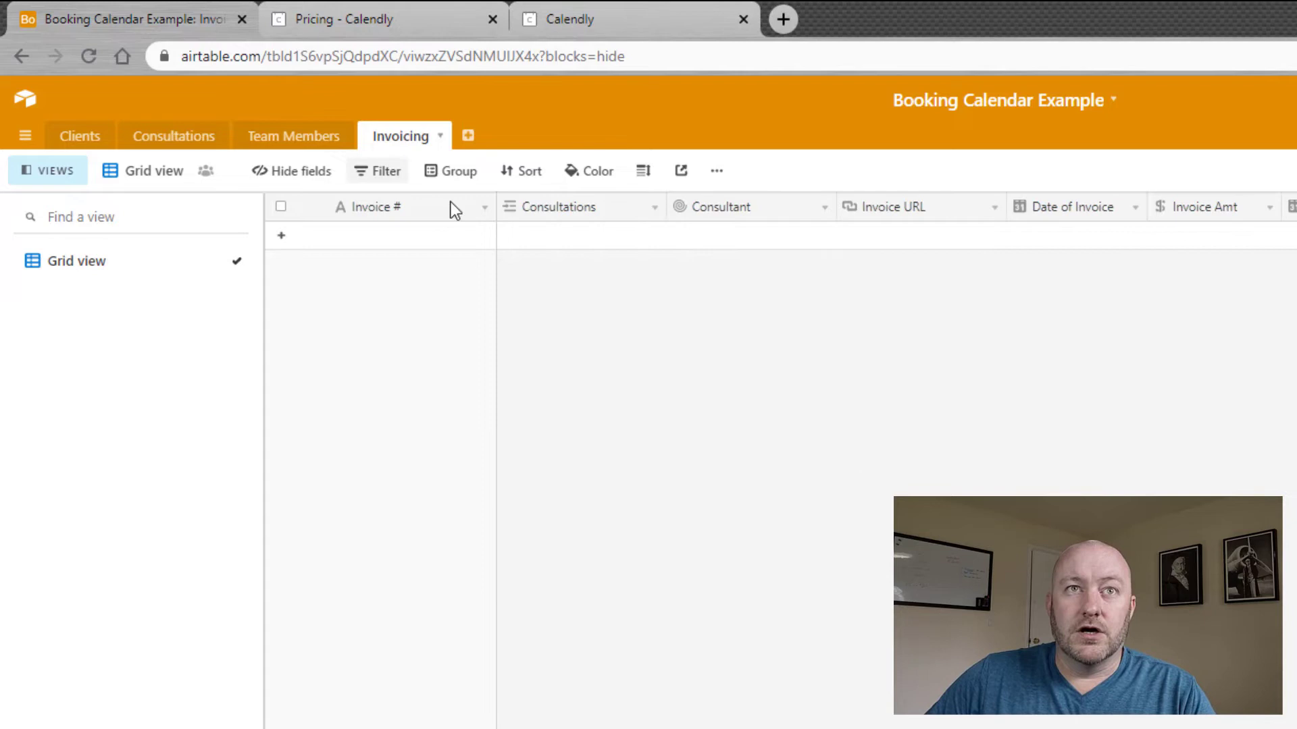
click(414, 239)
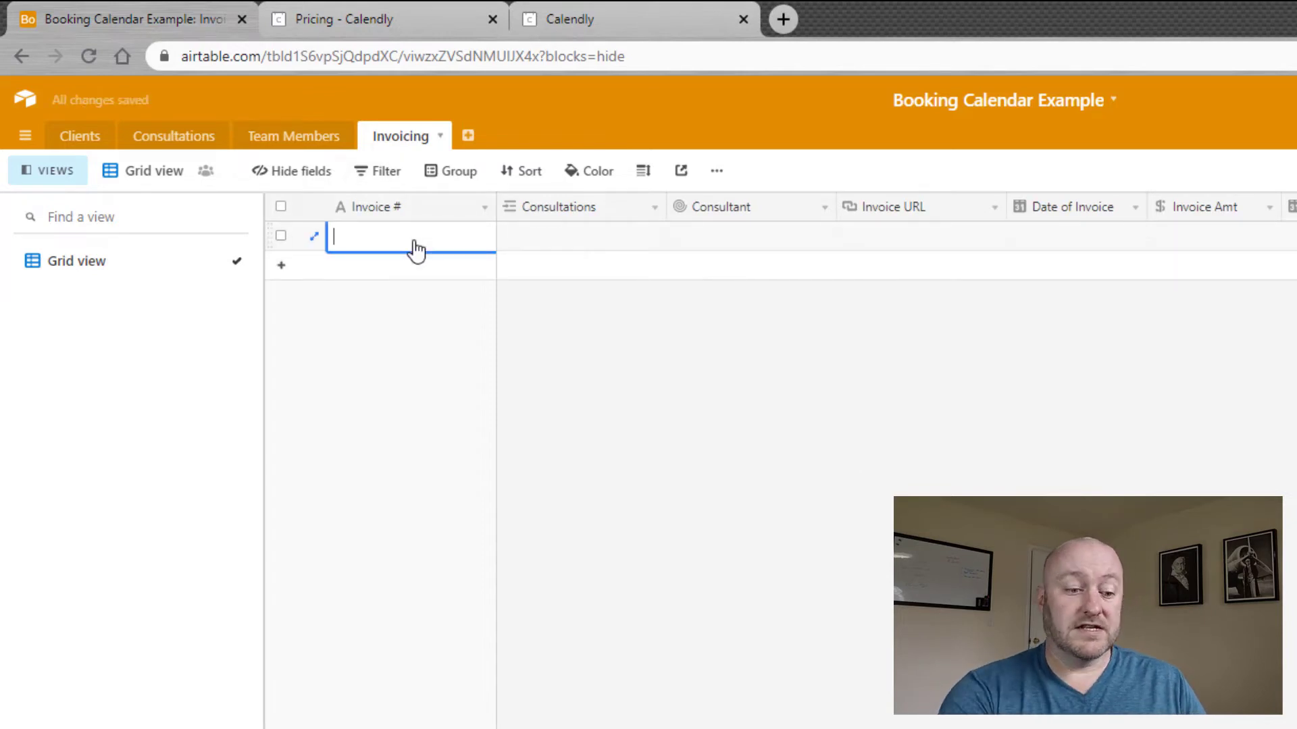
text(5005)
key(Tab)
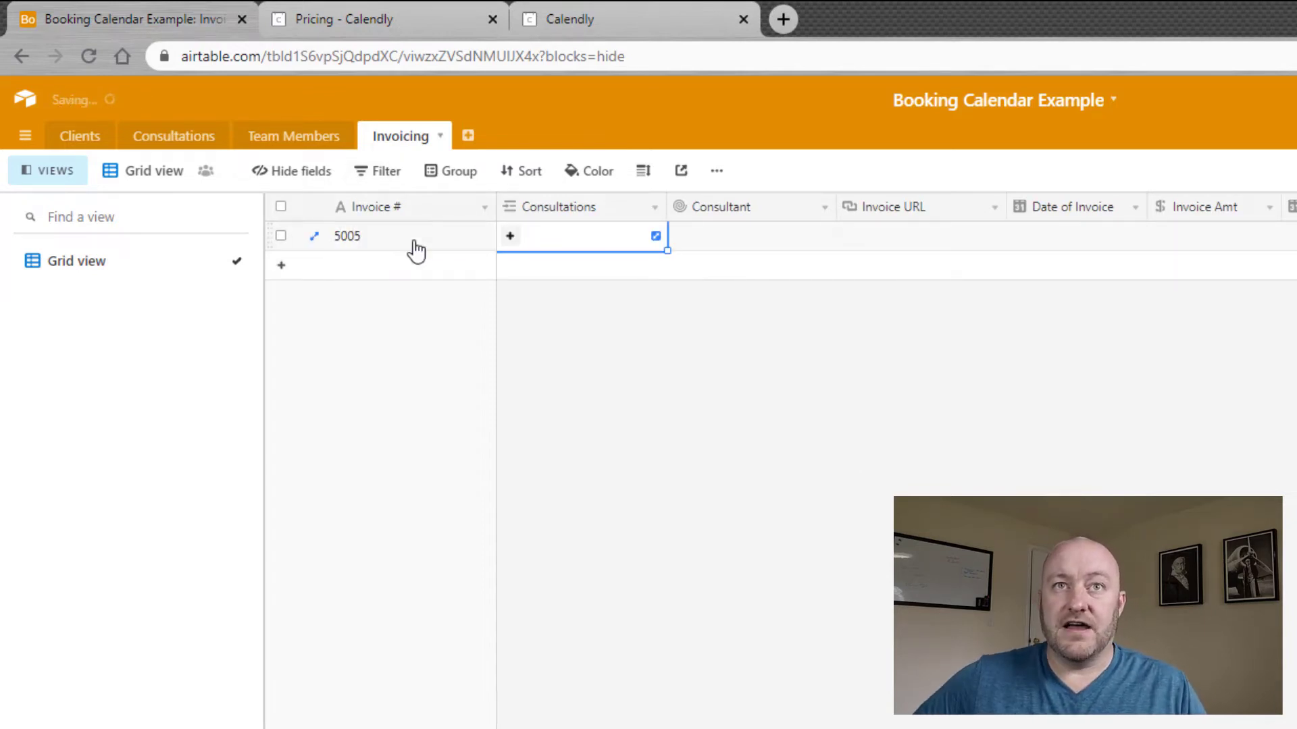
click(511, 237)
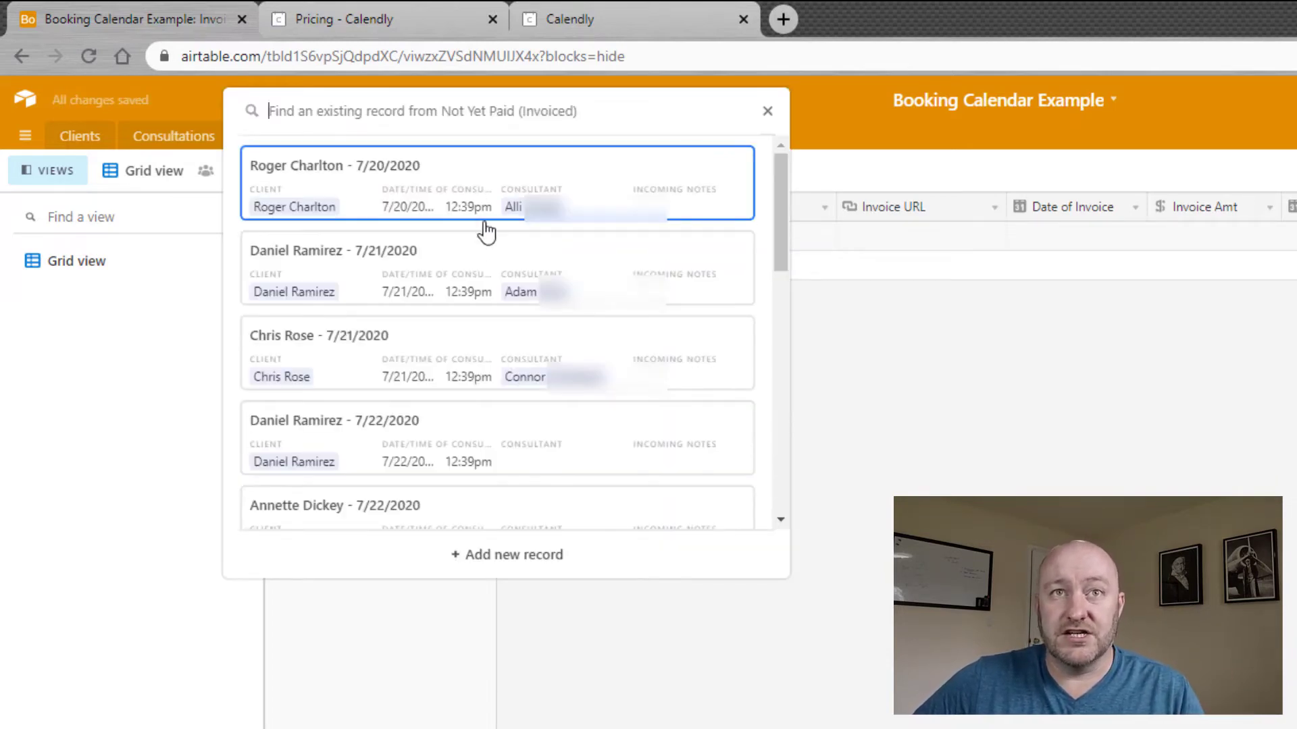
click(416, 281)
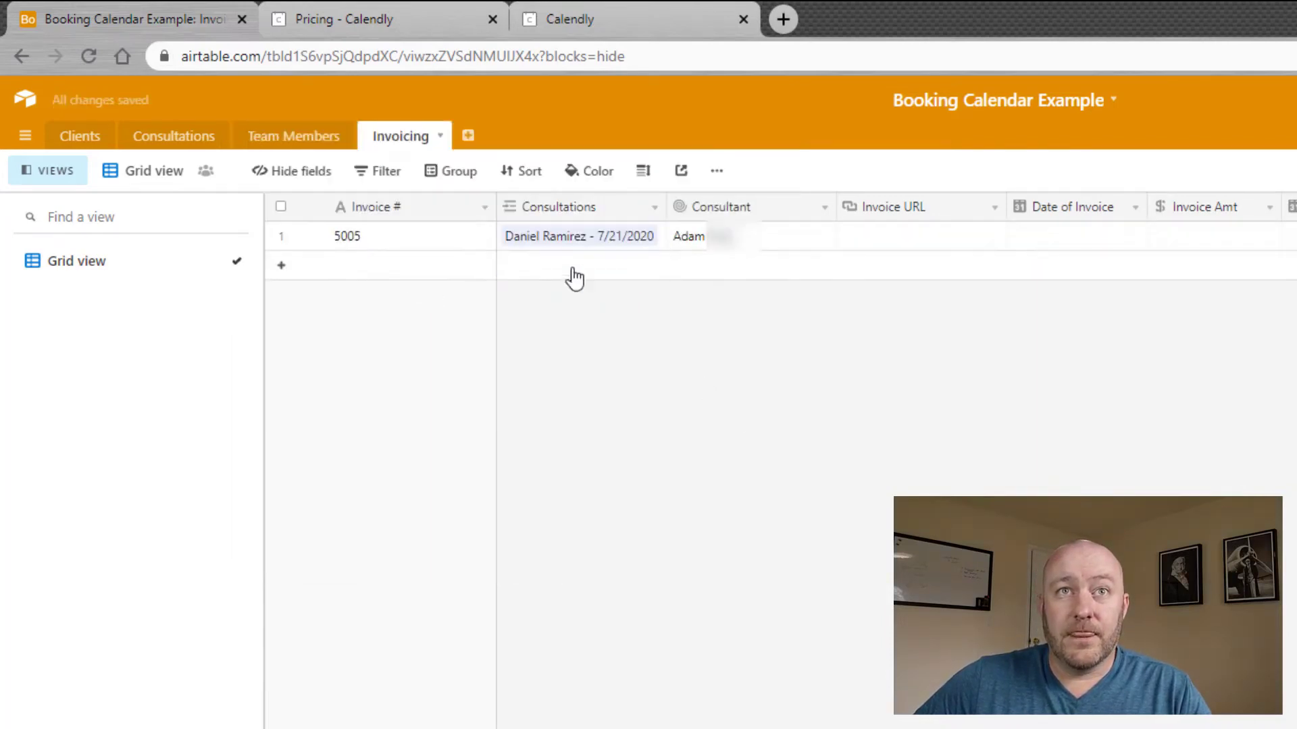
Make rows Extra Tall and link the 7/31/2020 consultation to invoice 5005 as well
click(644, 172)
click(676, 328)
click(512, 266)
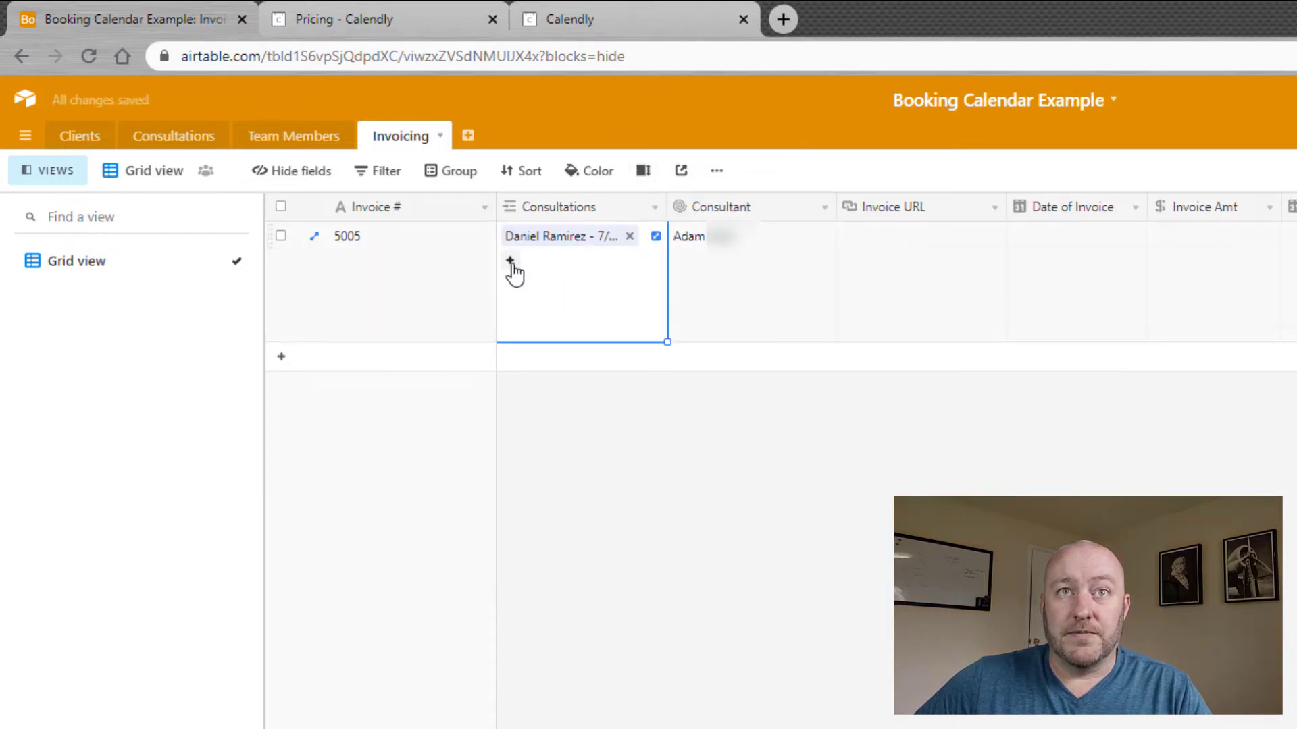
click(511, 266)
scroll(435, 342, down, 1)
scroll(435, 343, down, 3)
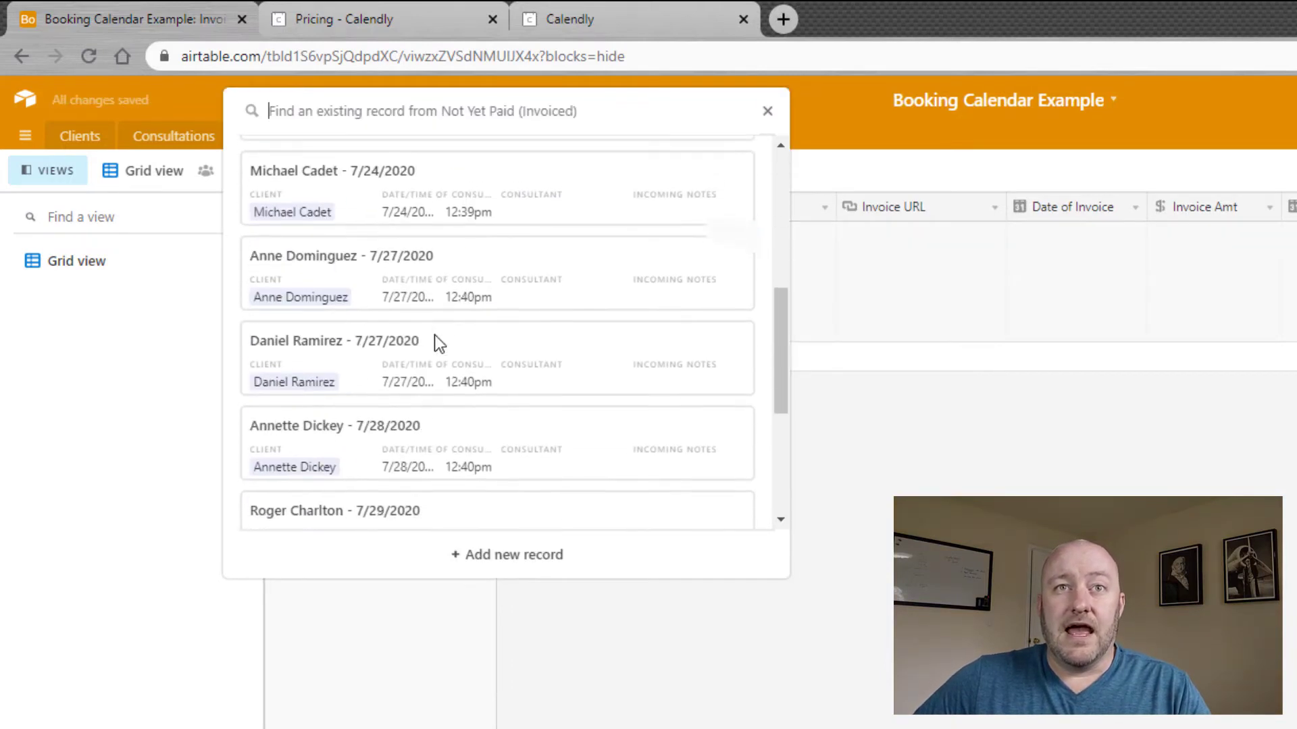
scroll(441, 396, down, 3)
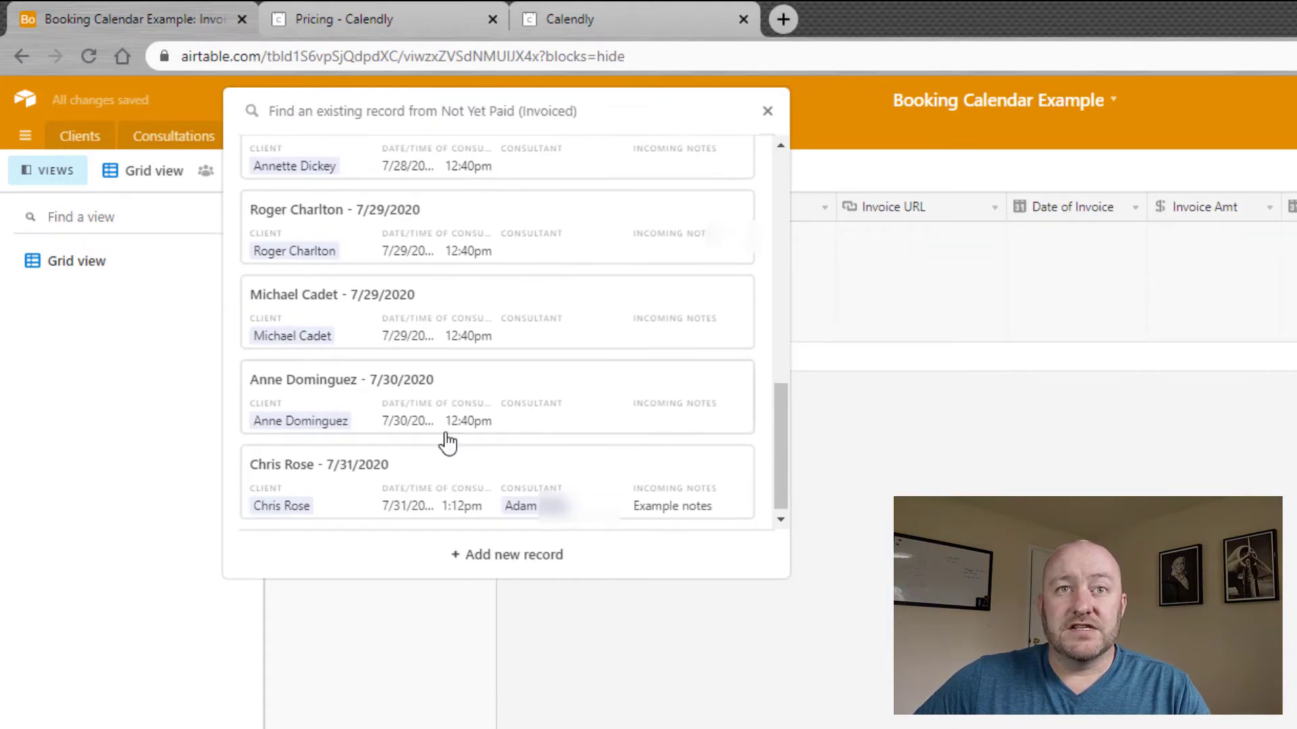
click(421, 499)
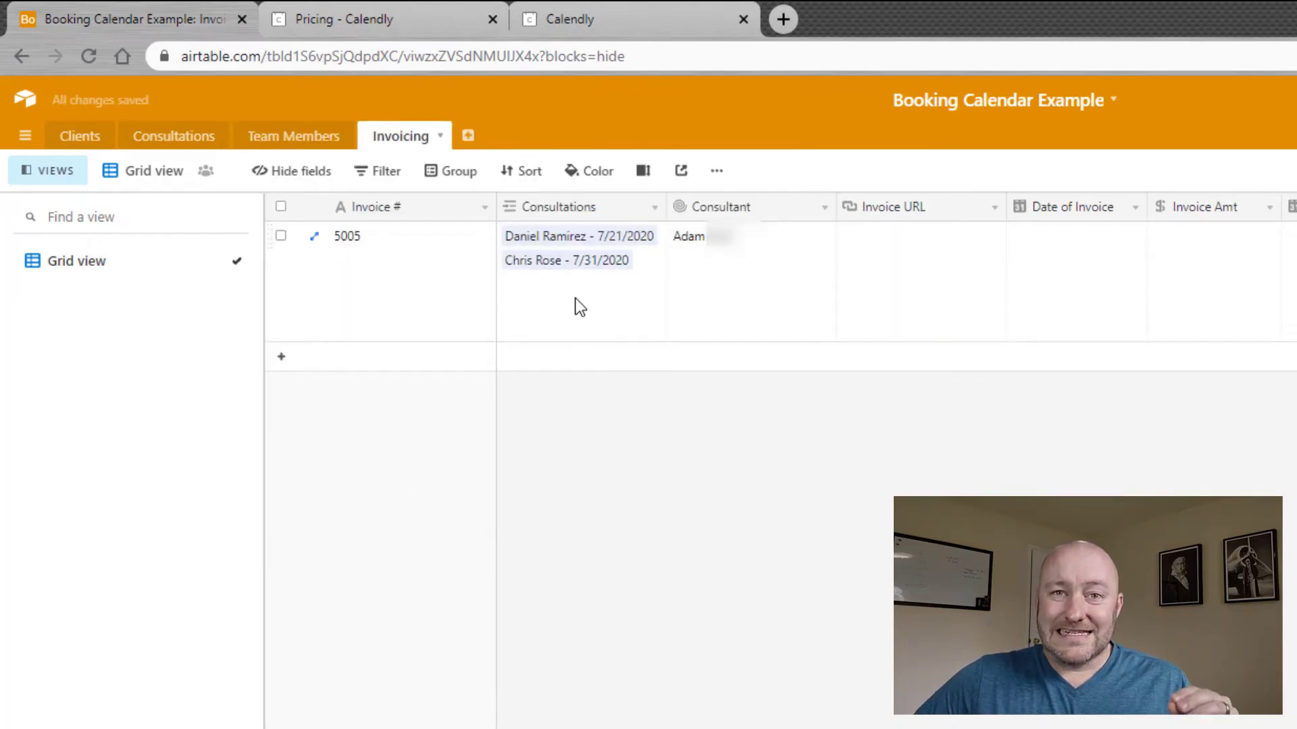
click(548, 295)
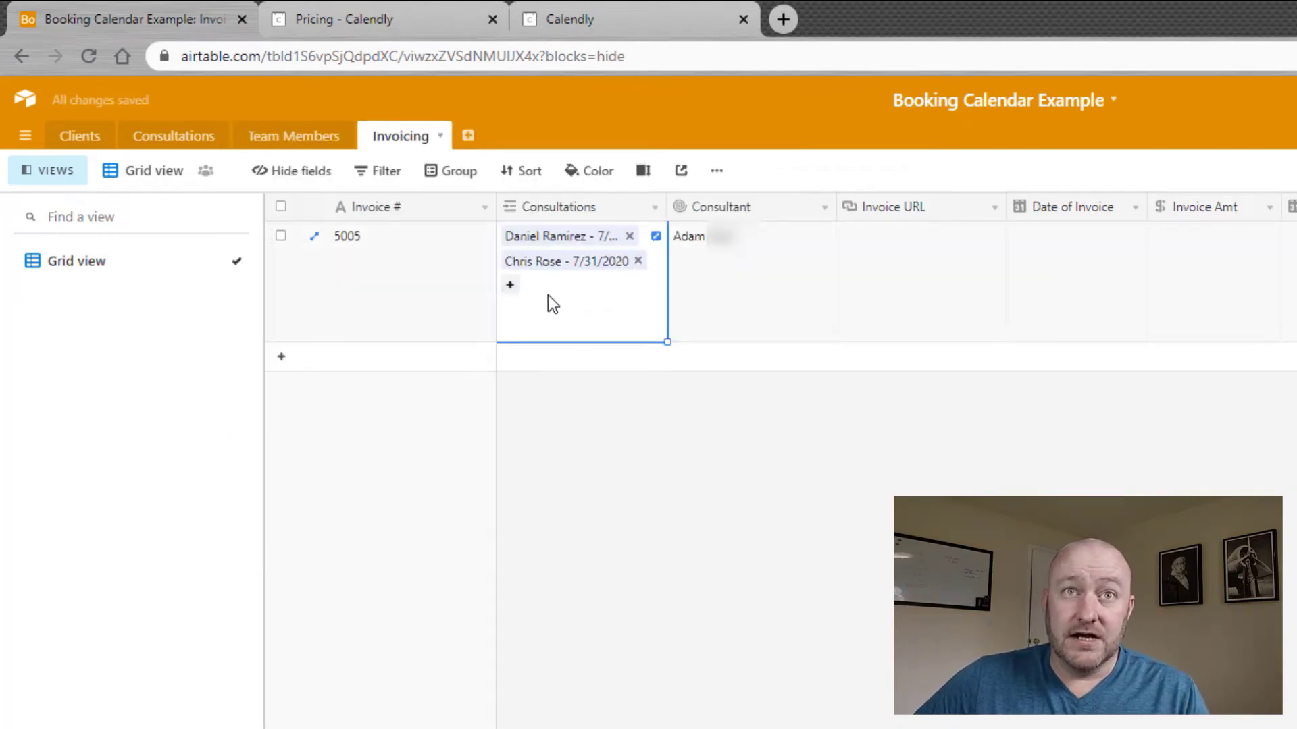
click(512, 293)
scroll(393, 189, down, 1)
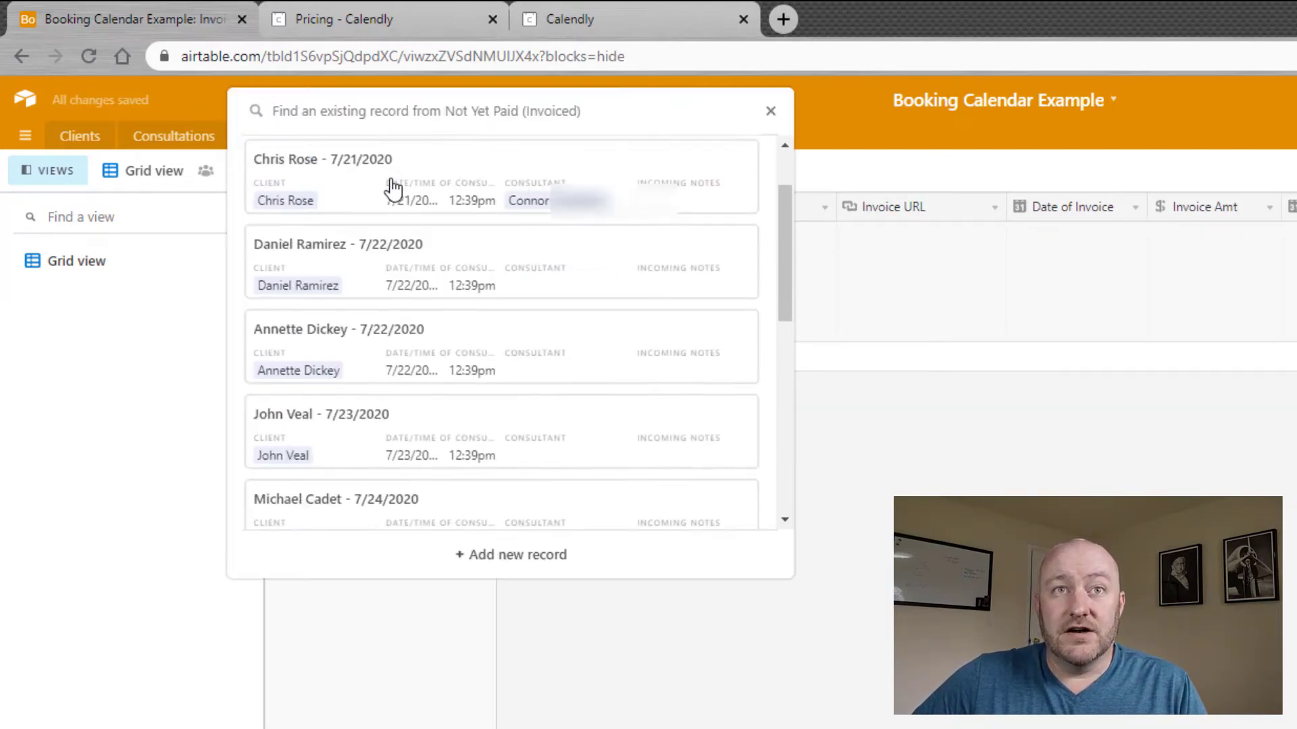
scroll(393, 189, down, 3)
scroll(443, 310, down, 1)
click(446, 476)
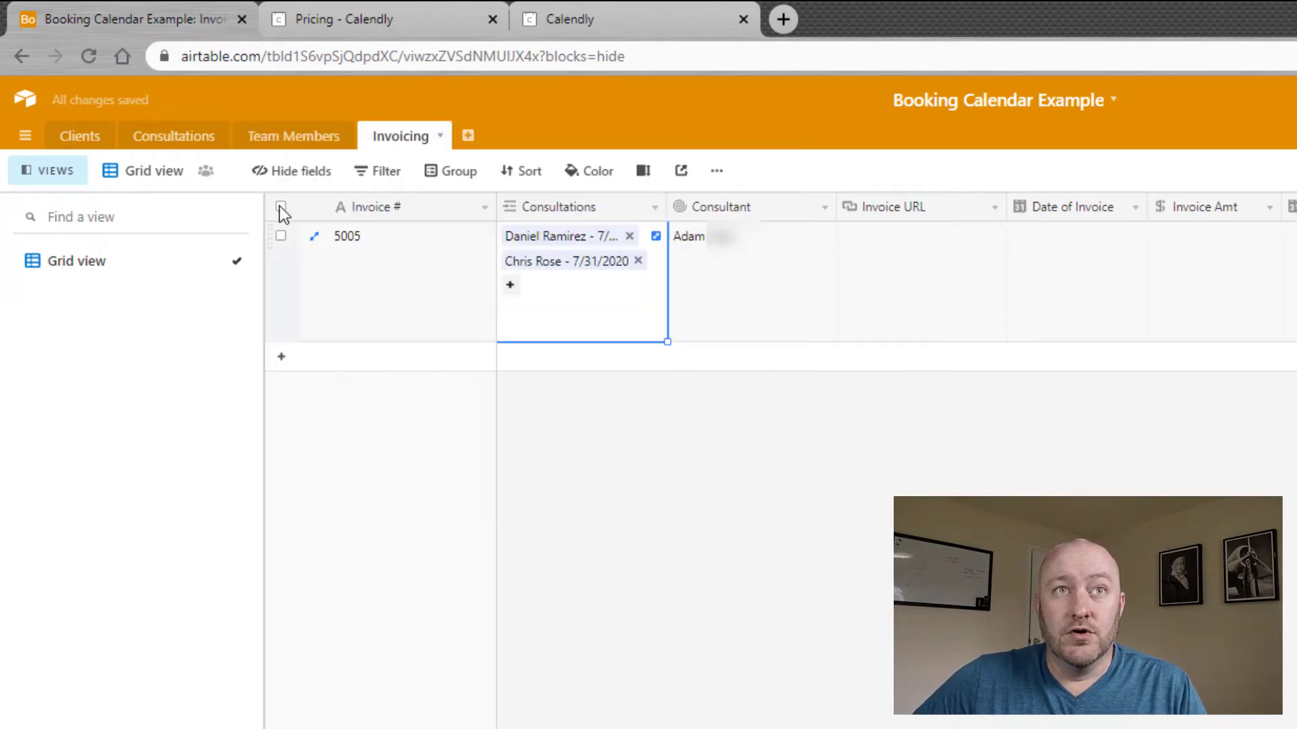
click(180, 139)
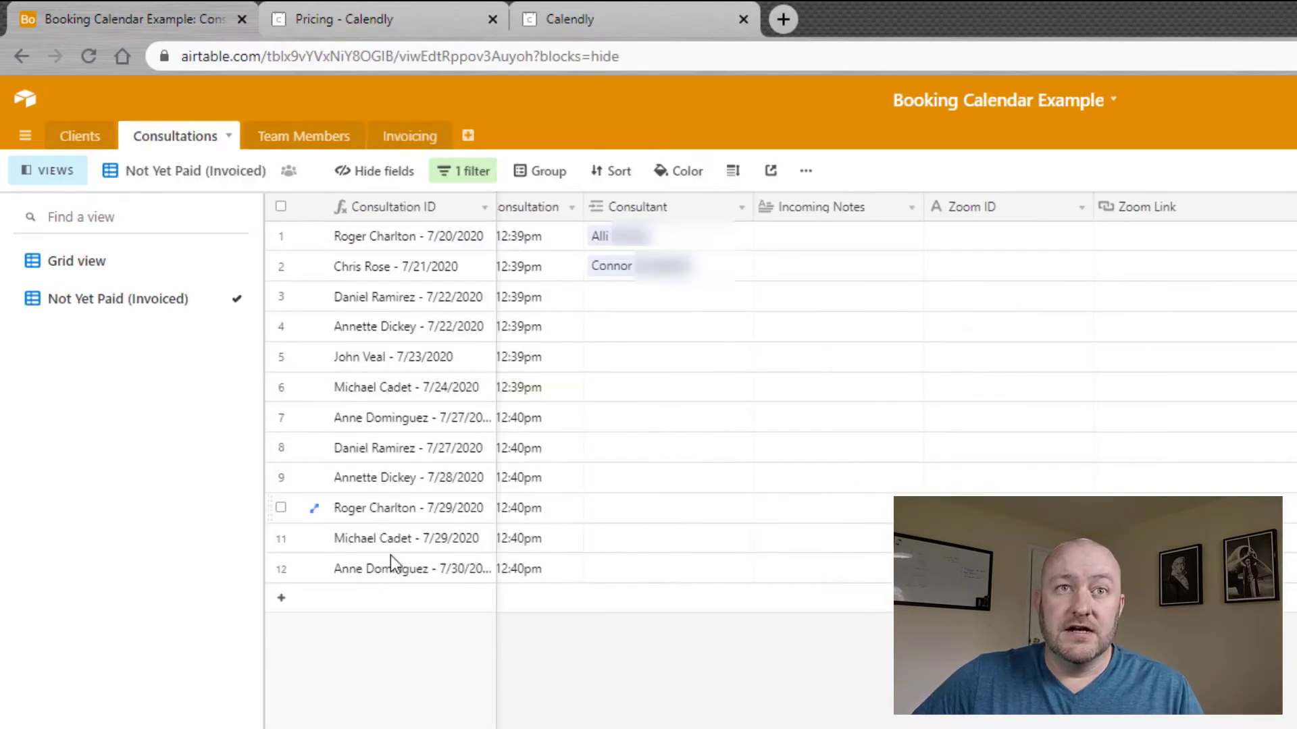
scroll(431, 253, left, 3)
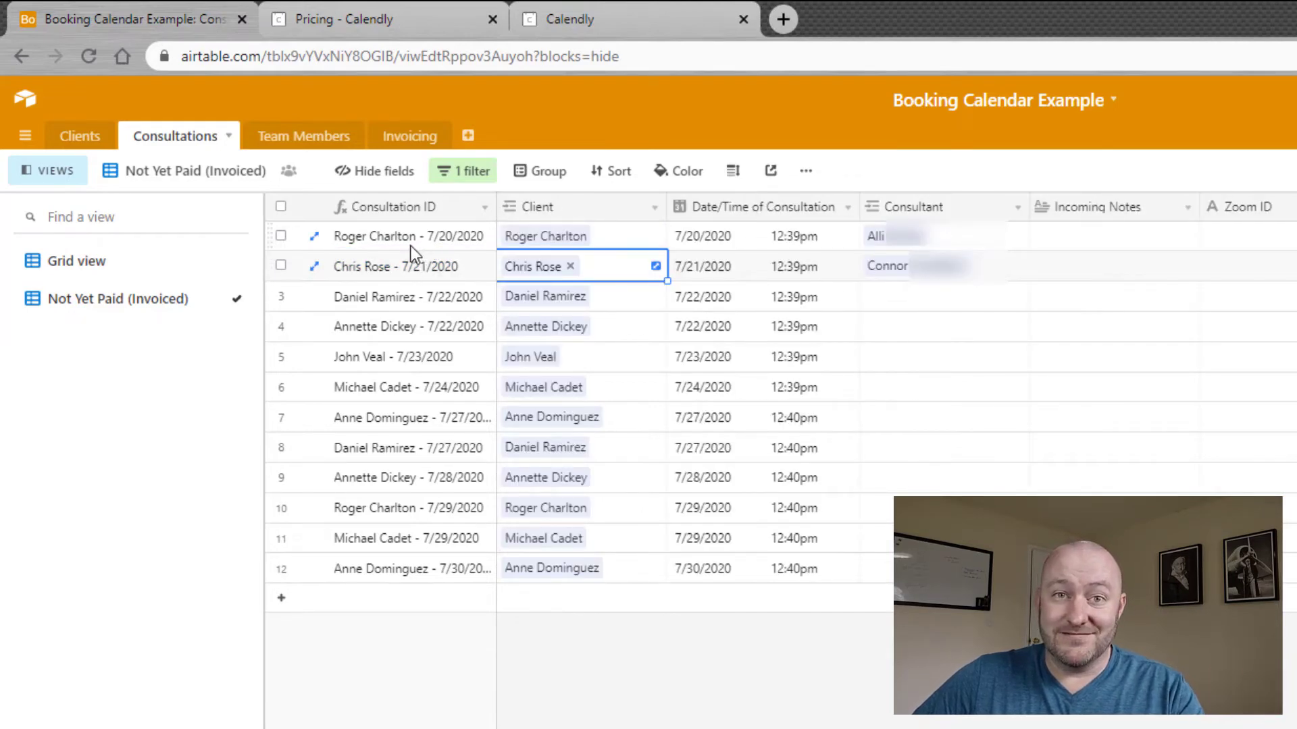
drag(411, 246, 422, 567)
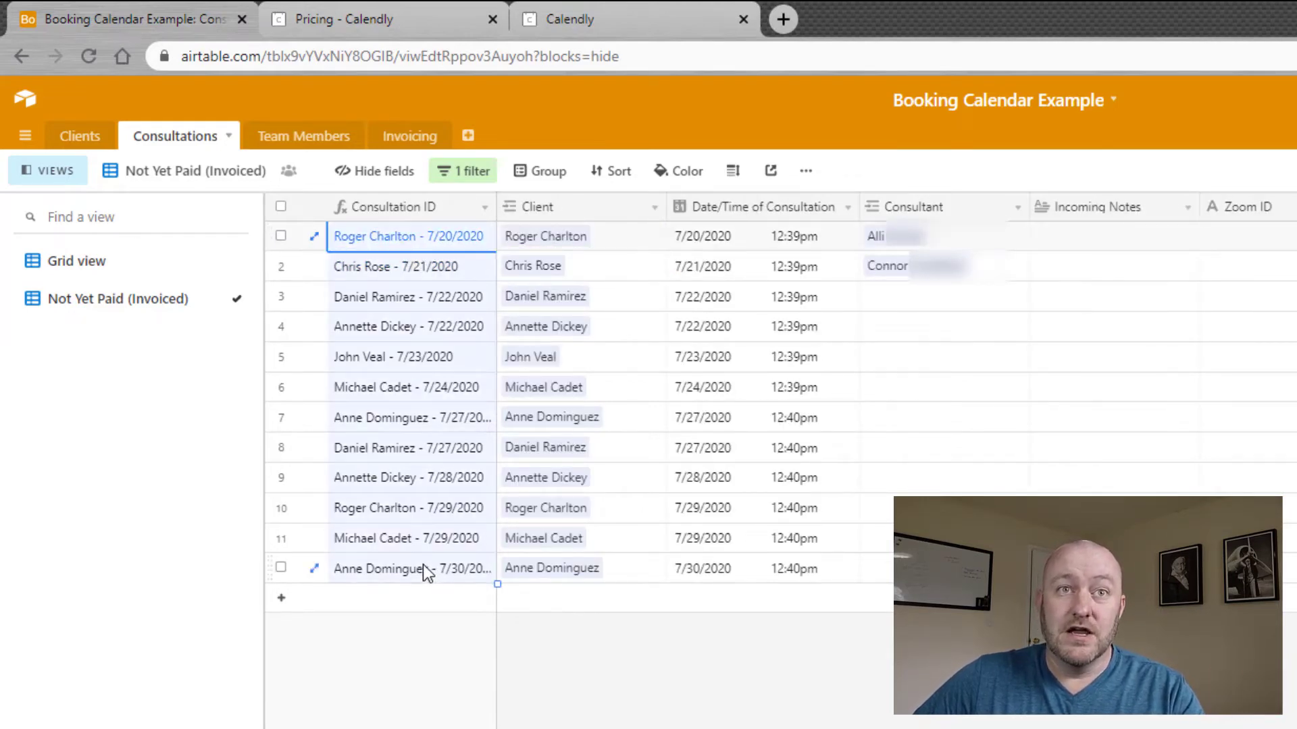
mouse_move(355, 568)
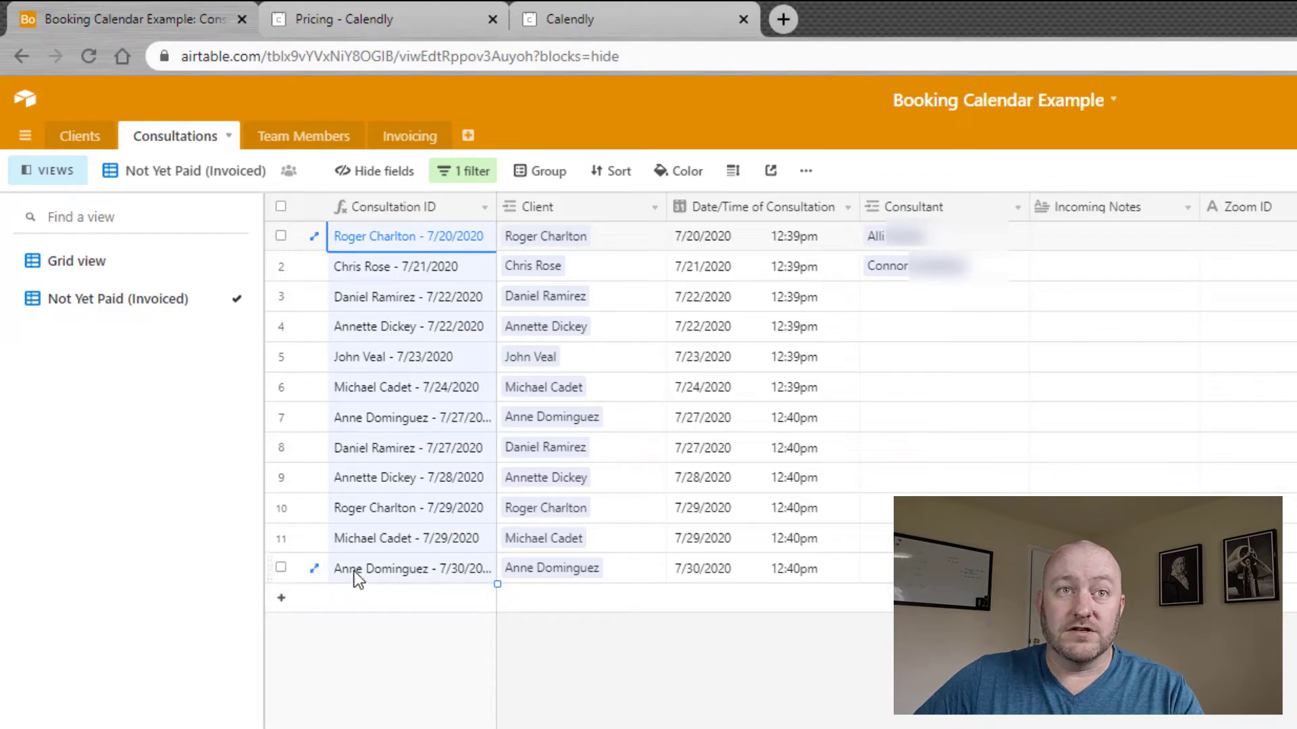
click(111, 272)
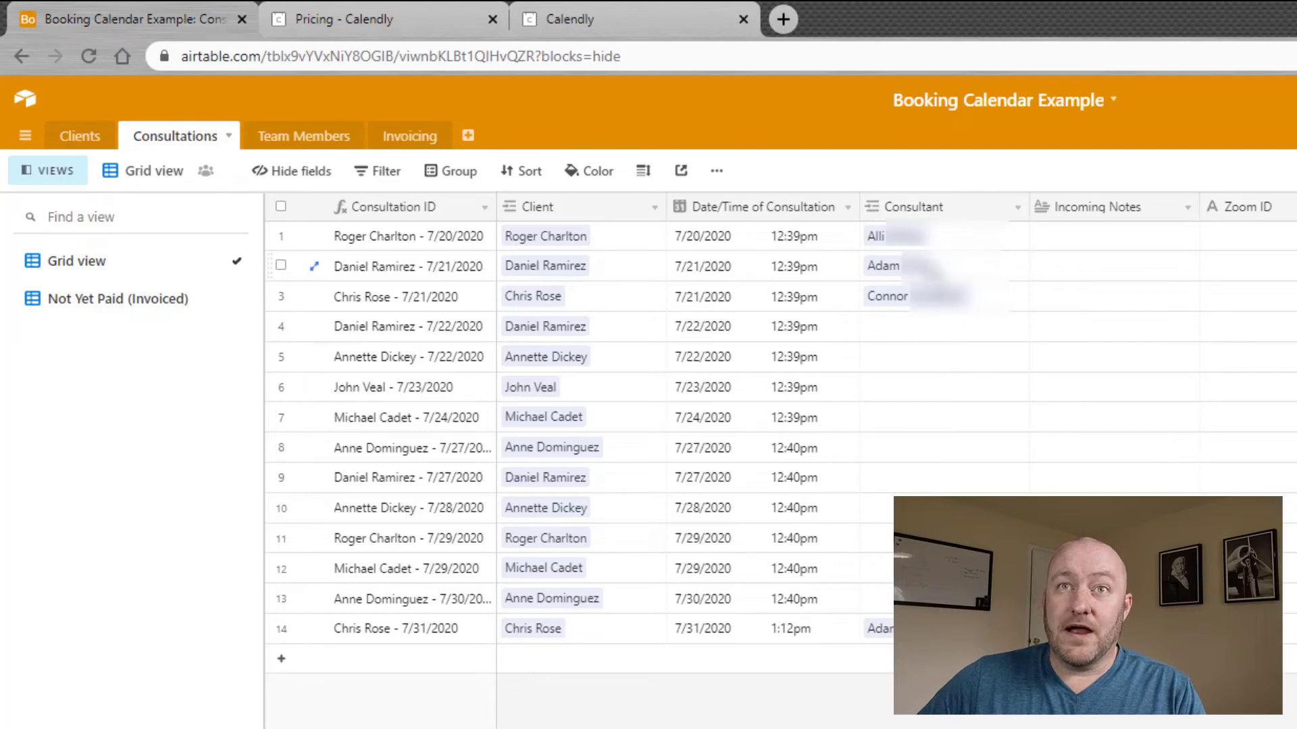
click(947, 266)
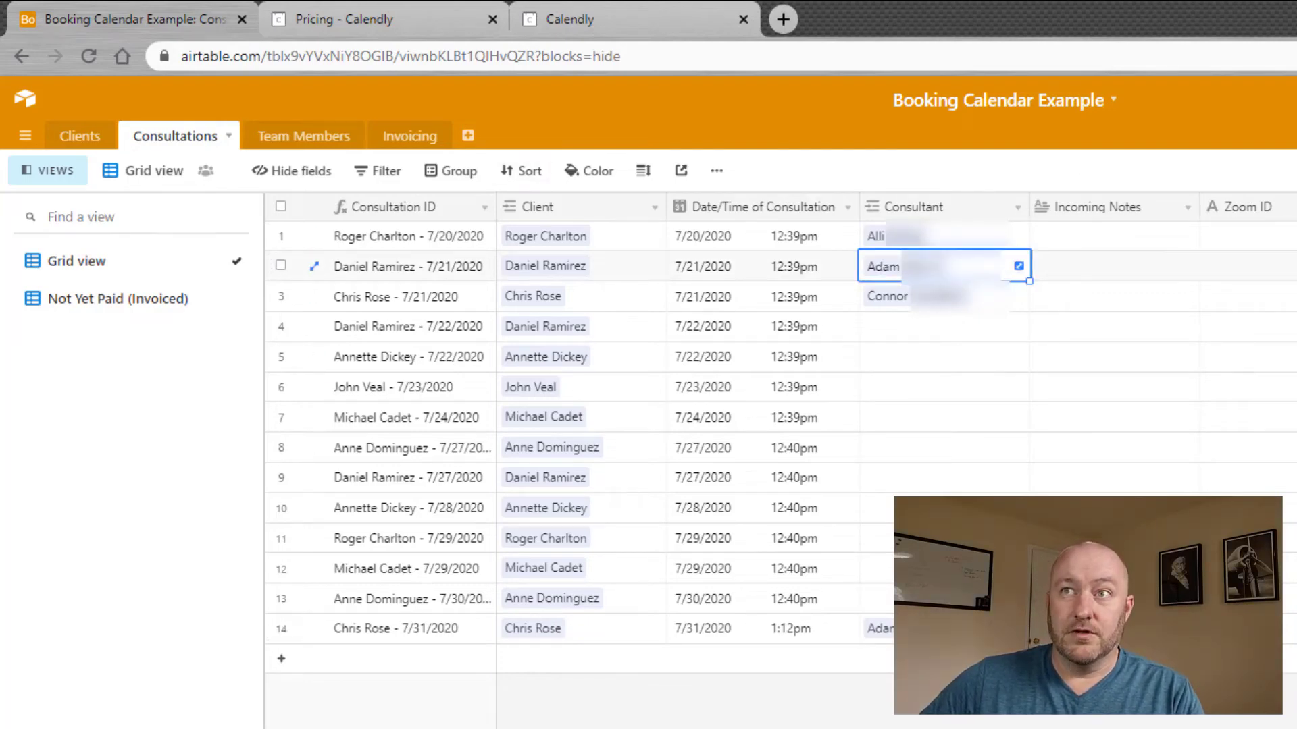
scroll(709, 235, right, 2)
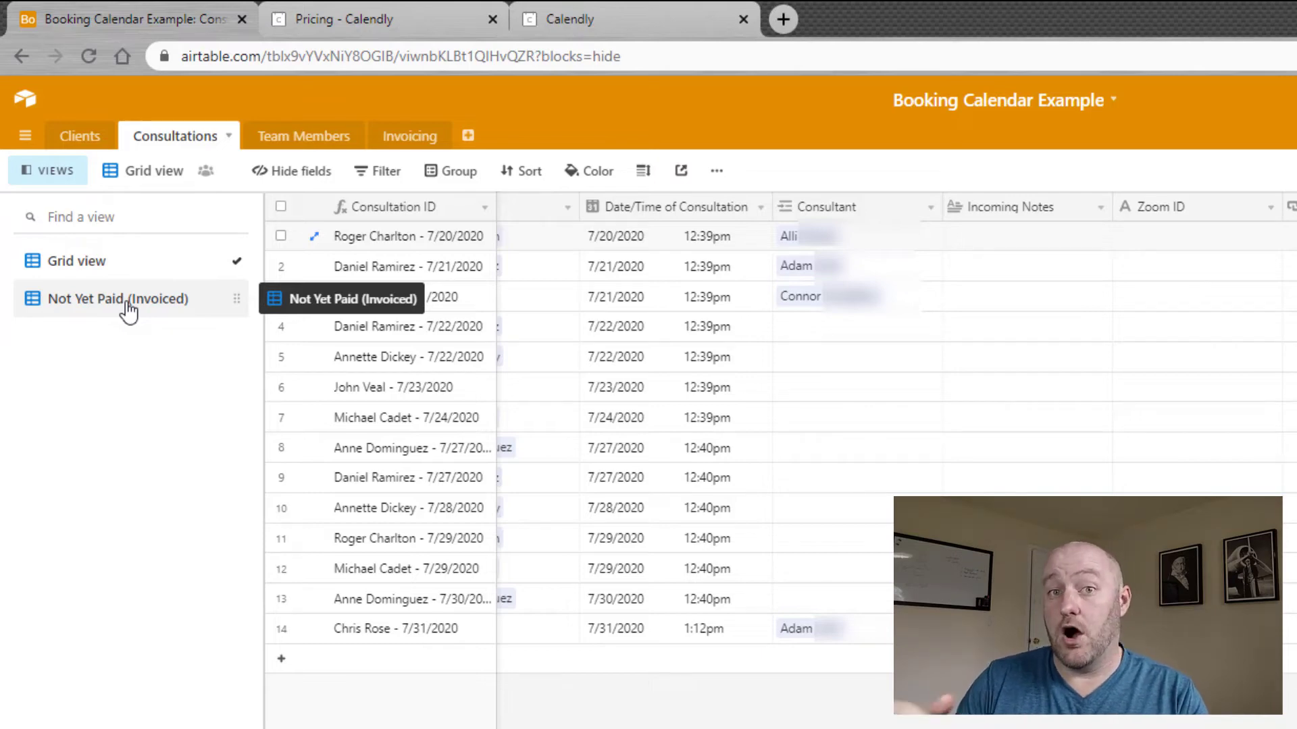
In Invoicing, inspect invoice 5005's empty Invoice URL, Date of Invoice, Invoice Amt and Date Paid fields
click(426, 136)
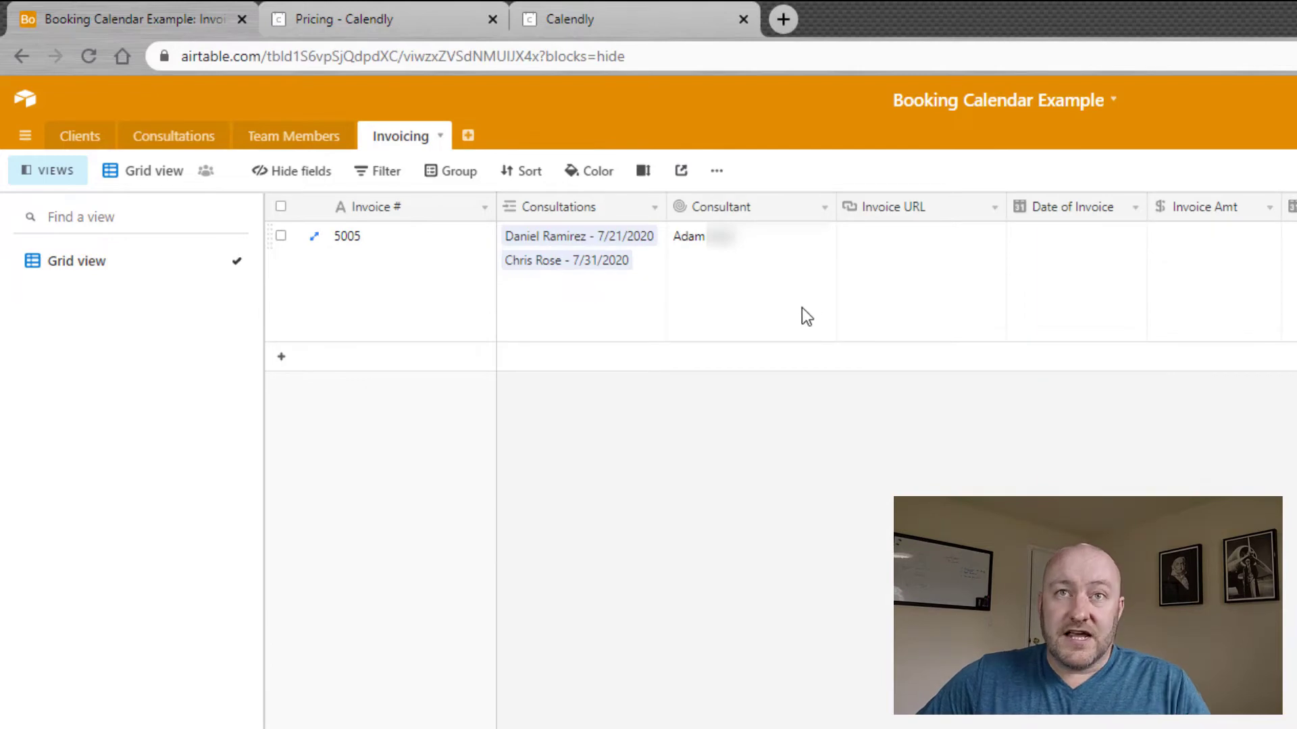
click(881, 284)
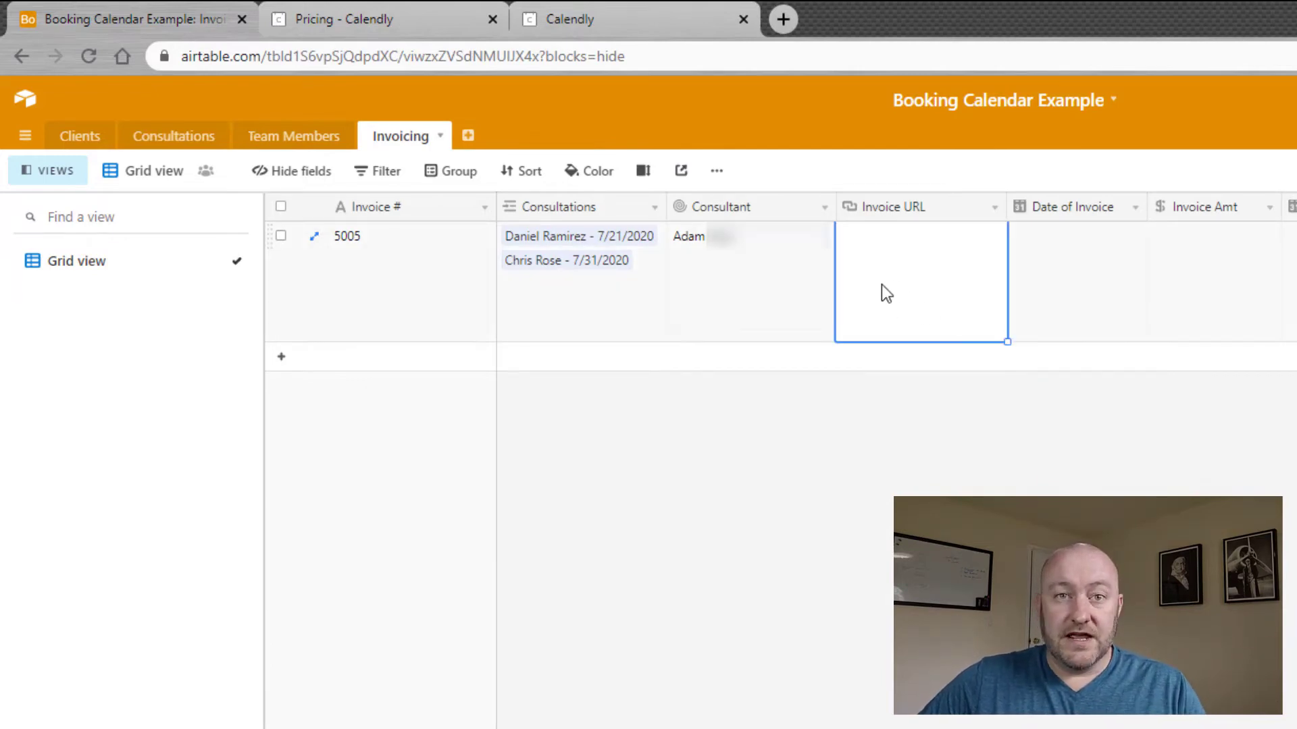
click(1065, 295)
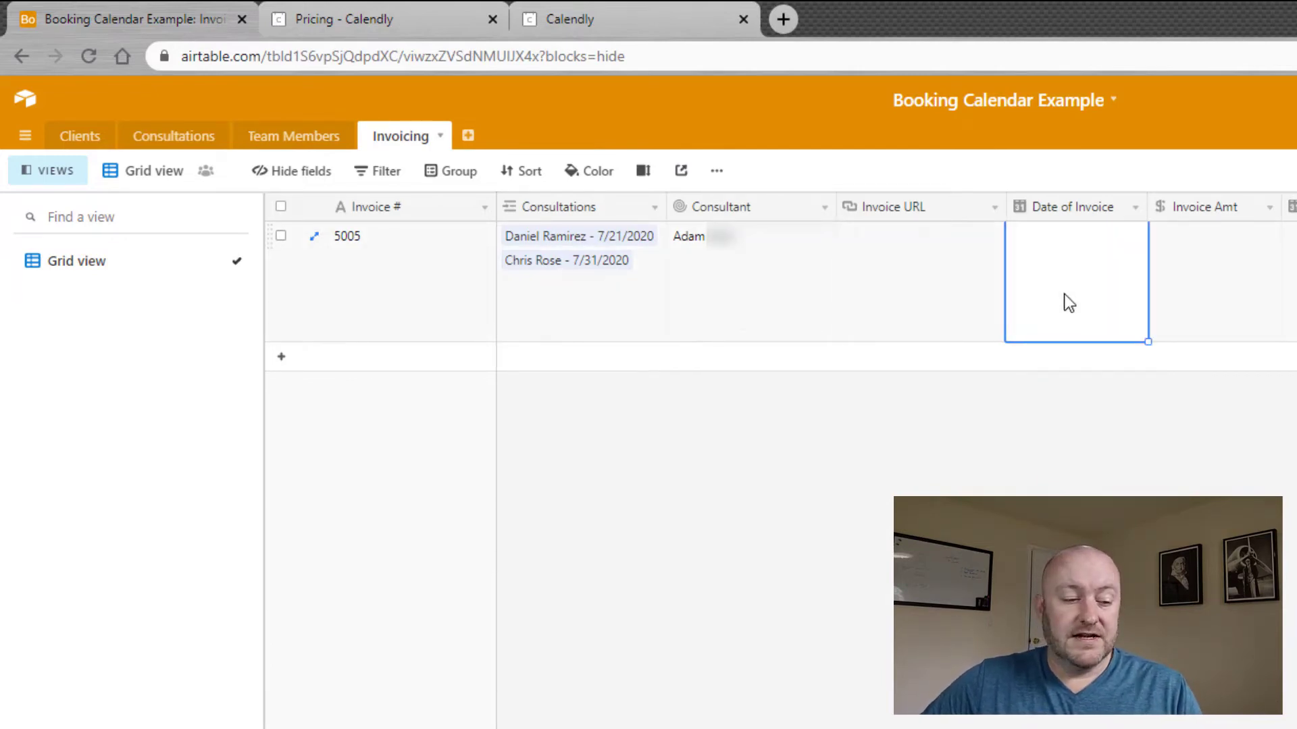
click(1234, 283)
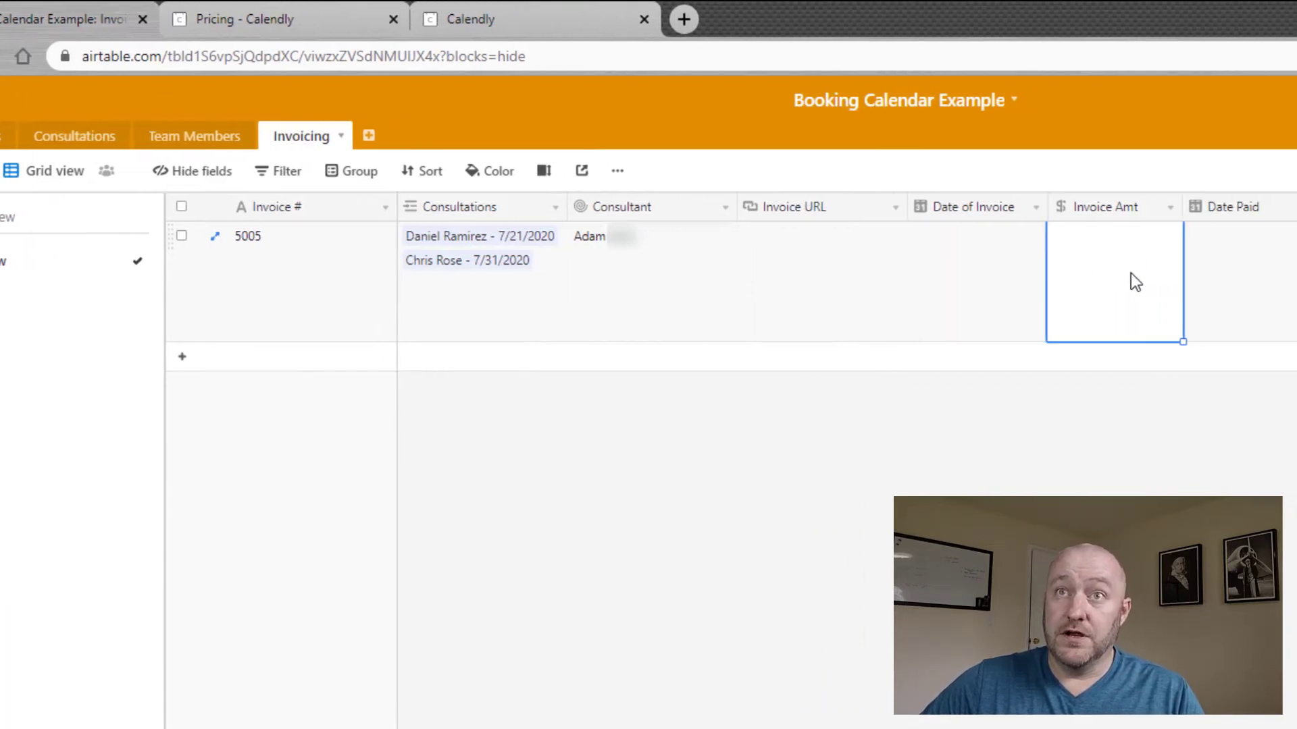
click(1091, 262)
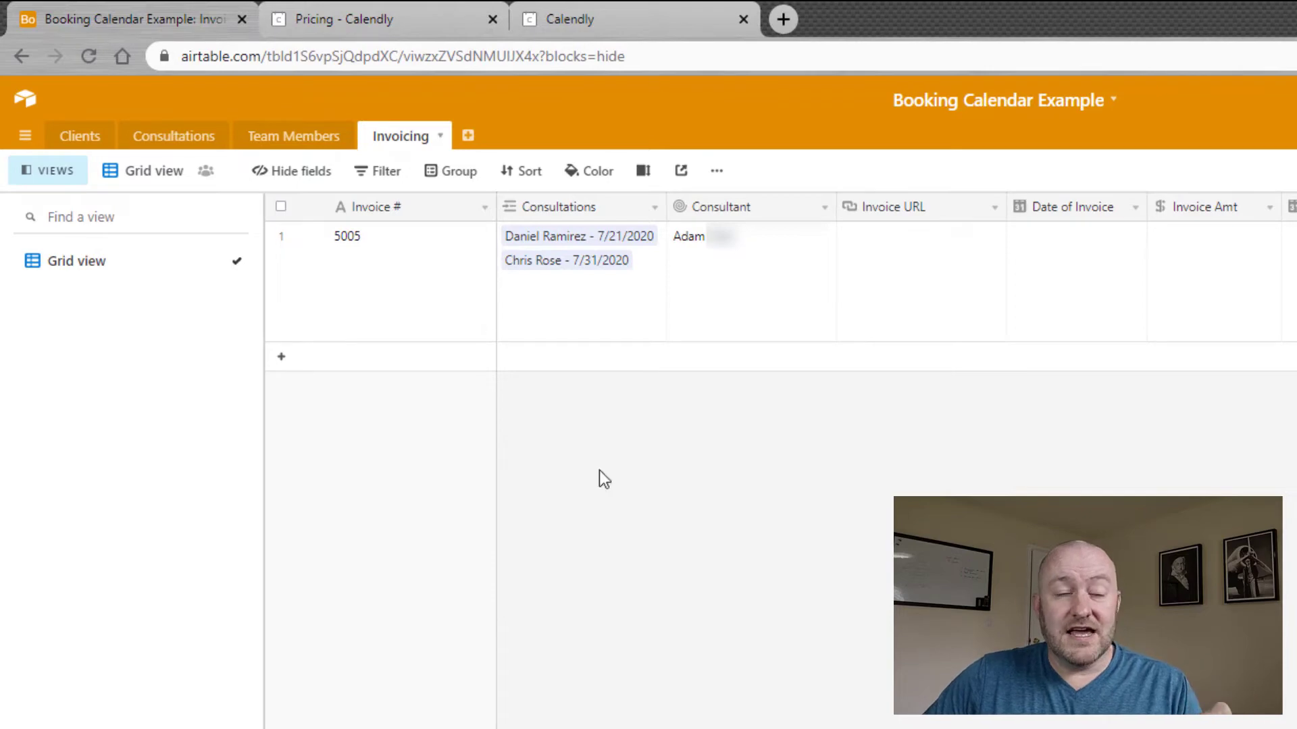
Review Calendly's pricing plan comparison, then return to the Create Team Event Type page
click(376, 22)
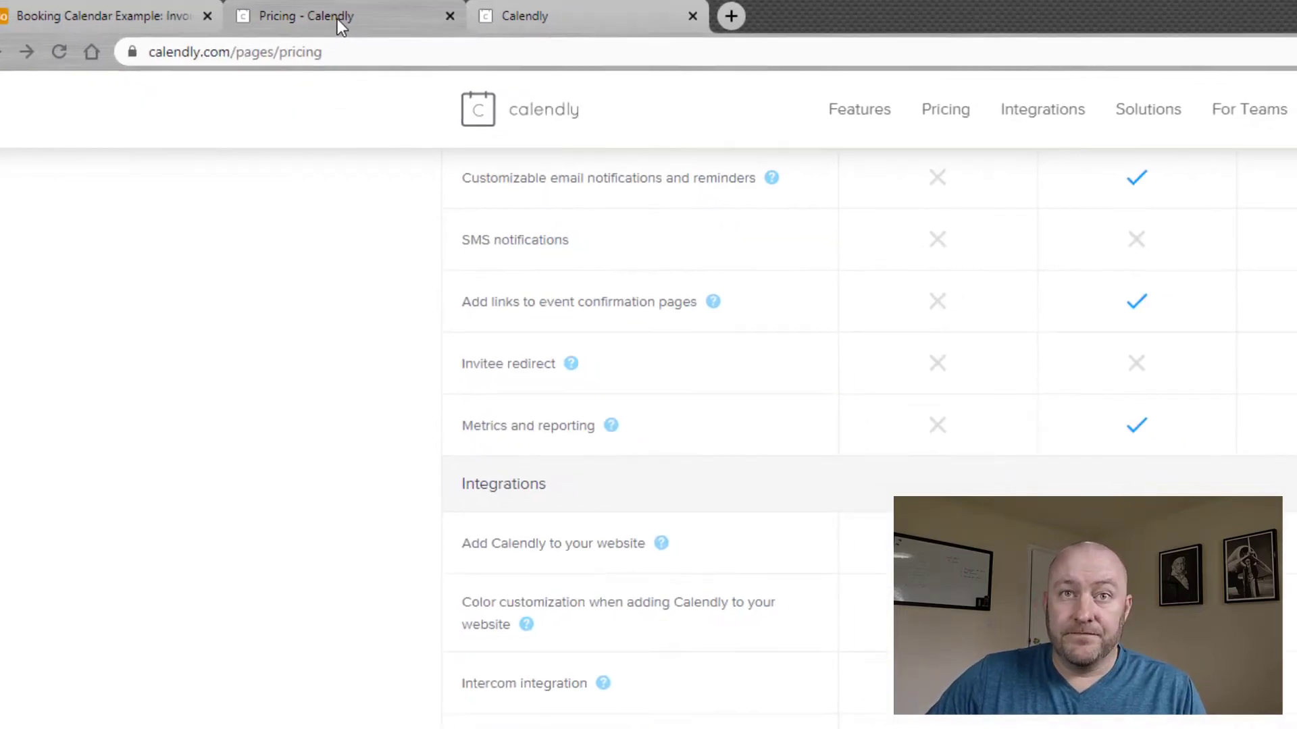
scroll(7, 375, up, 5)
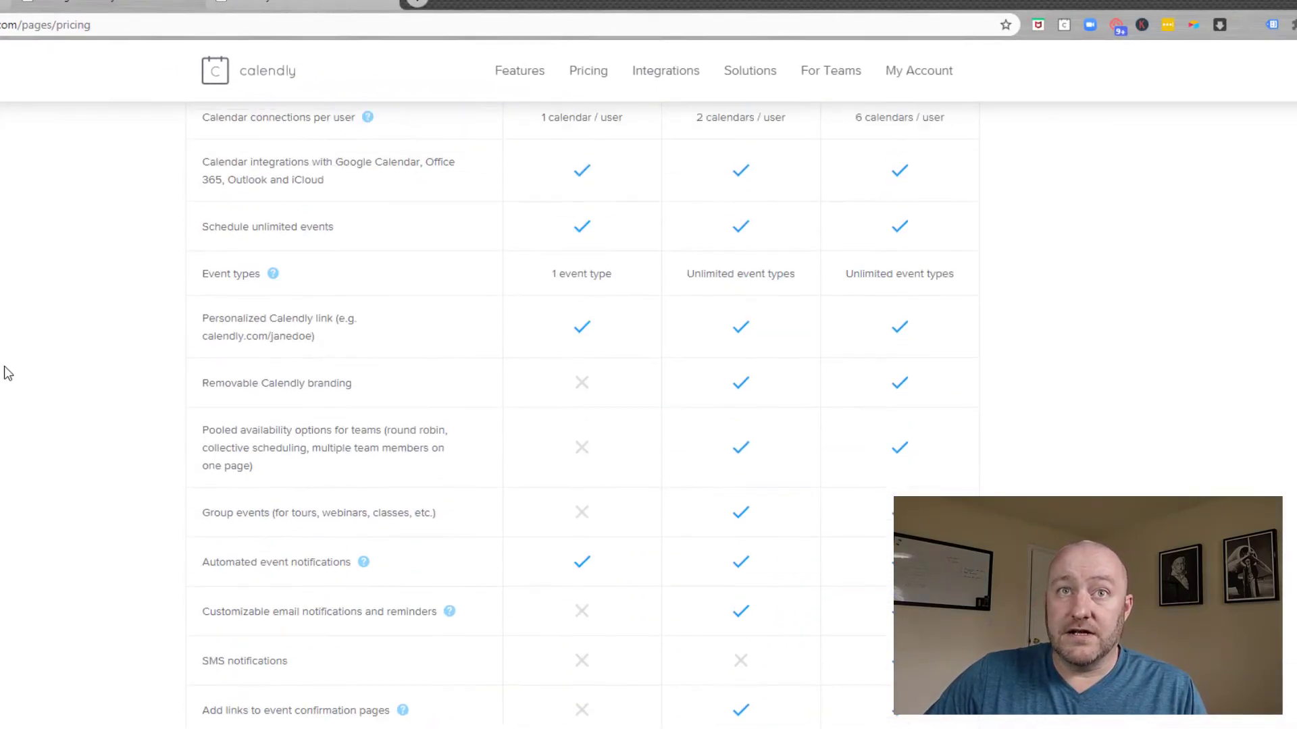
scroll(7, 374, up, 2)
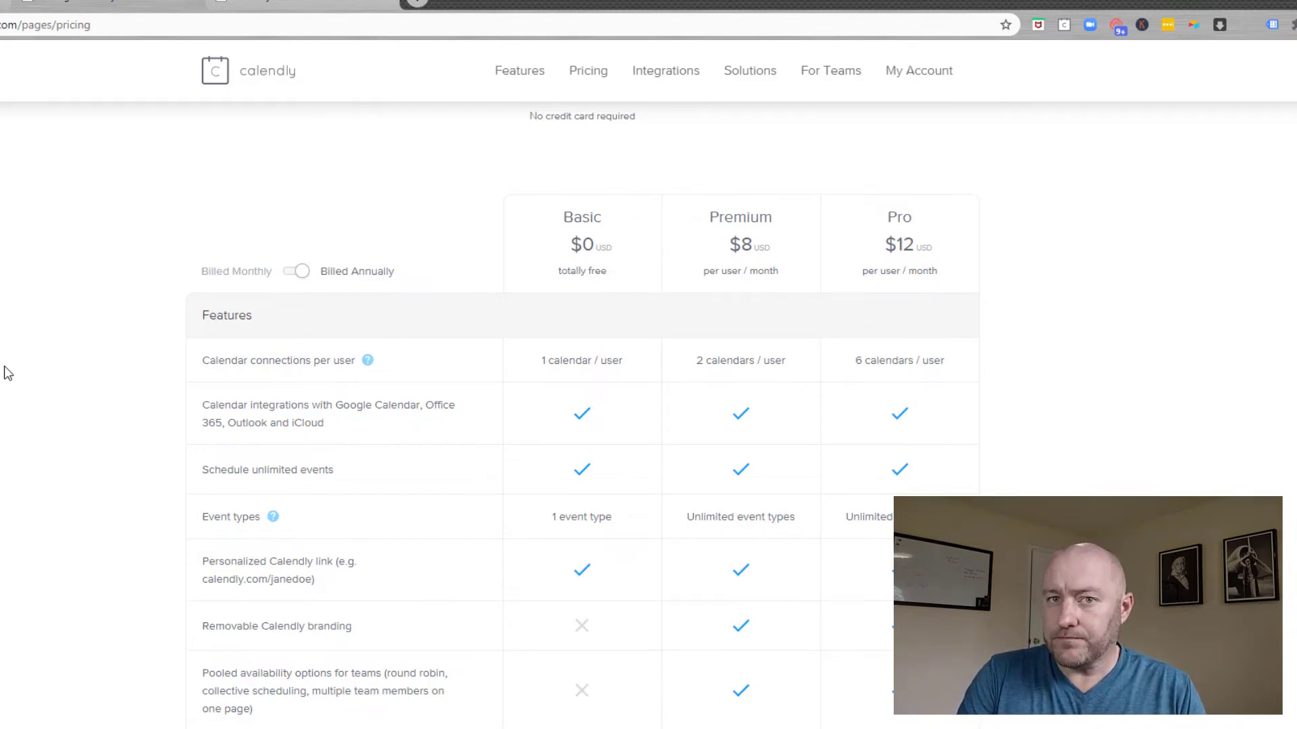
scroll(300, 120, down, 2)
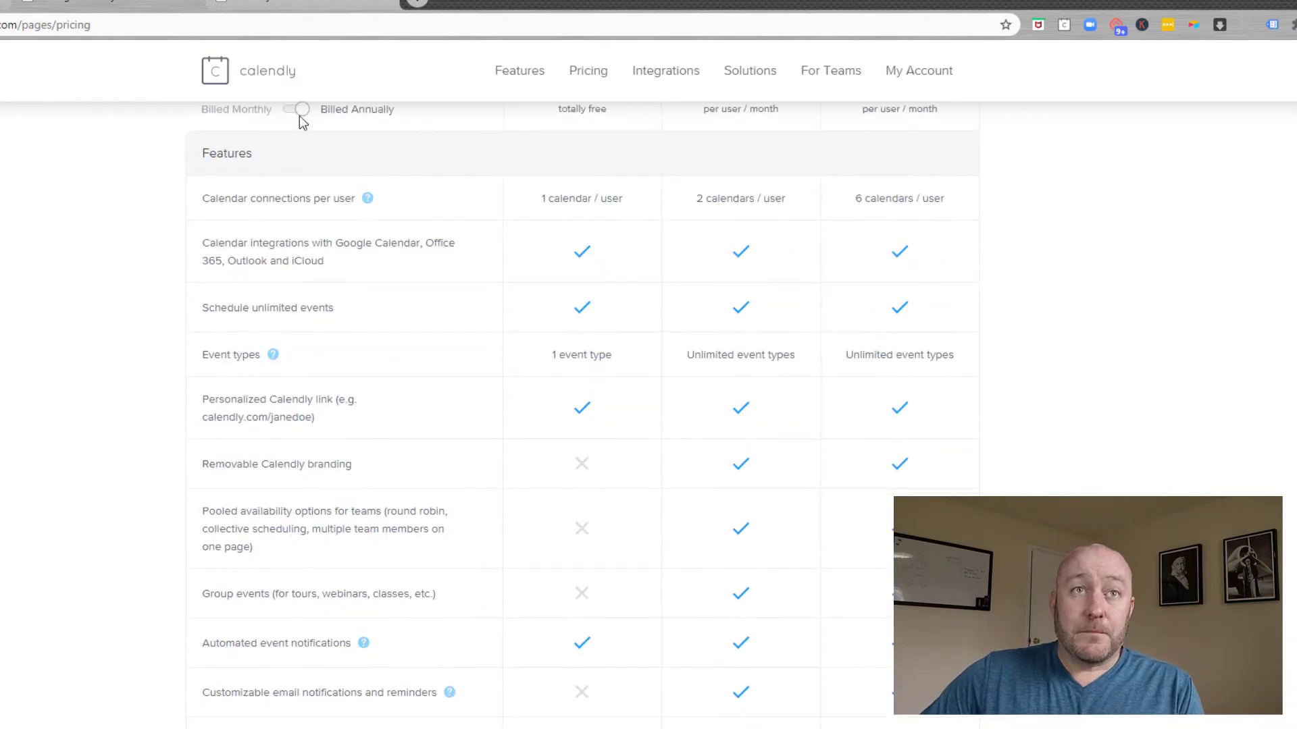
scroll(134, 426, down, 3)
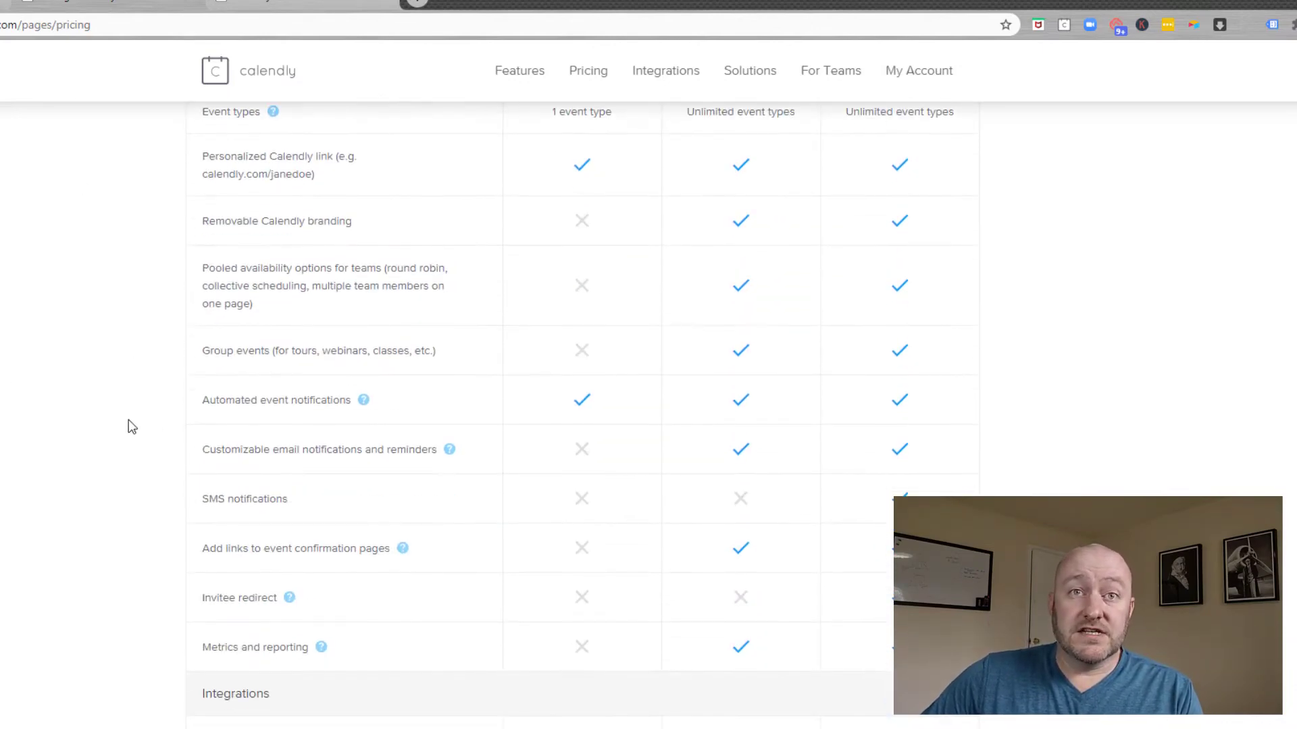
scroll(124, 422, down, 2)
scroll(122, 422, down, 1)
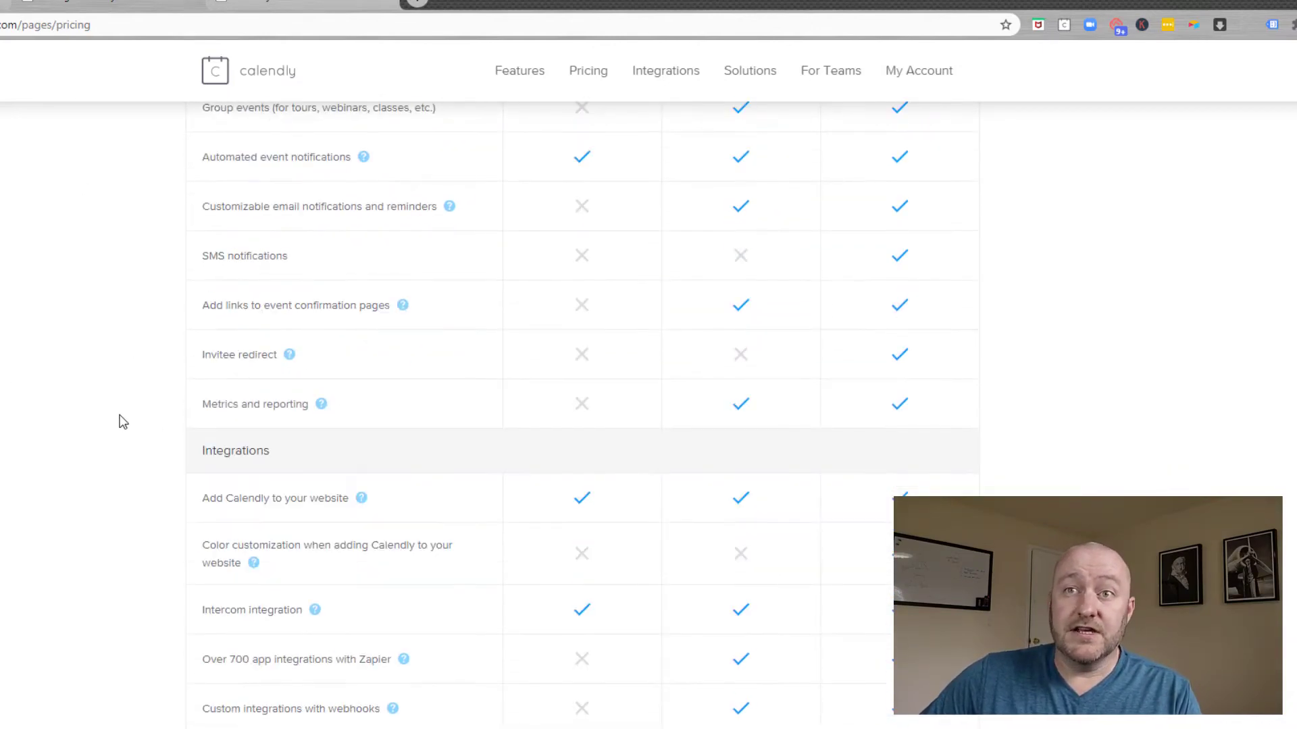
scroll(119, 421, up, 5)
scroll(118, 422, up, 6)
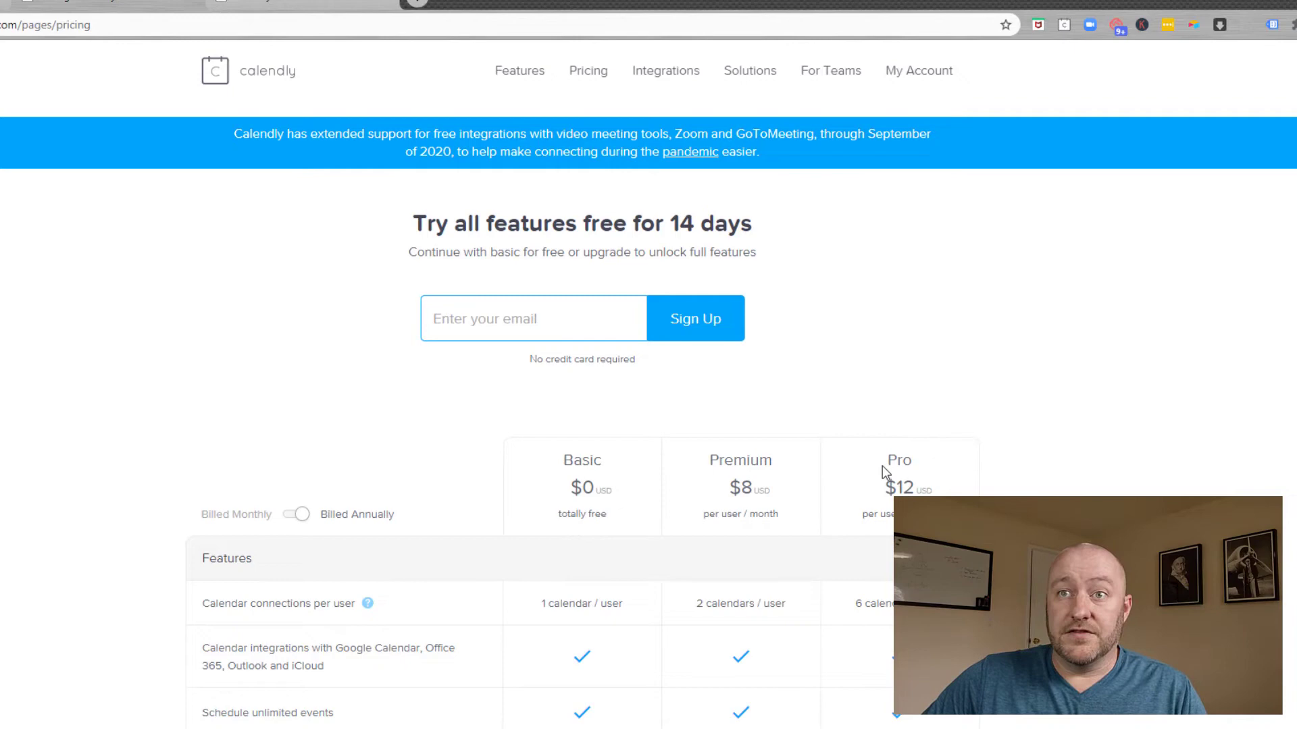
scroll(892, 430, down, 1)
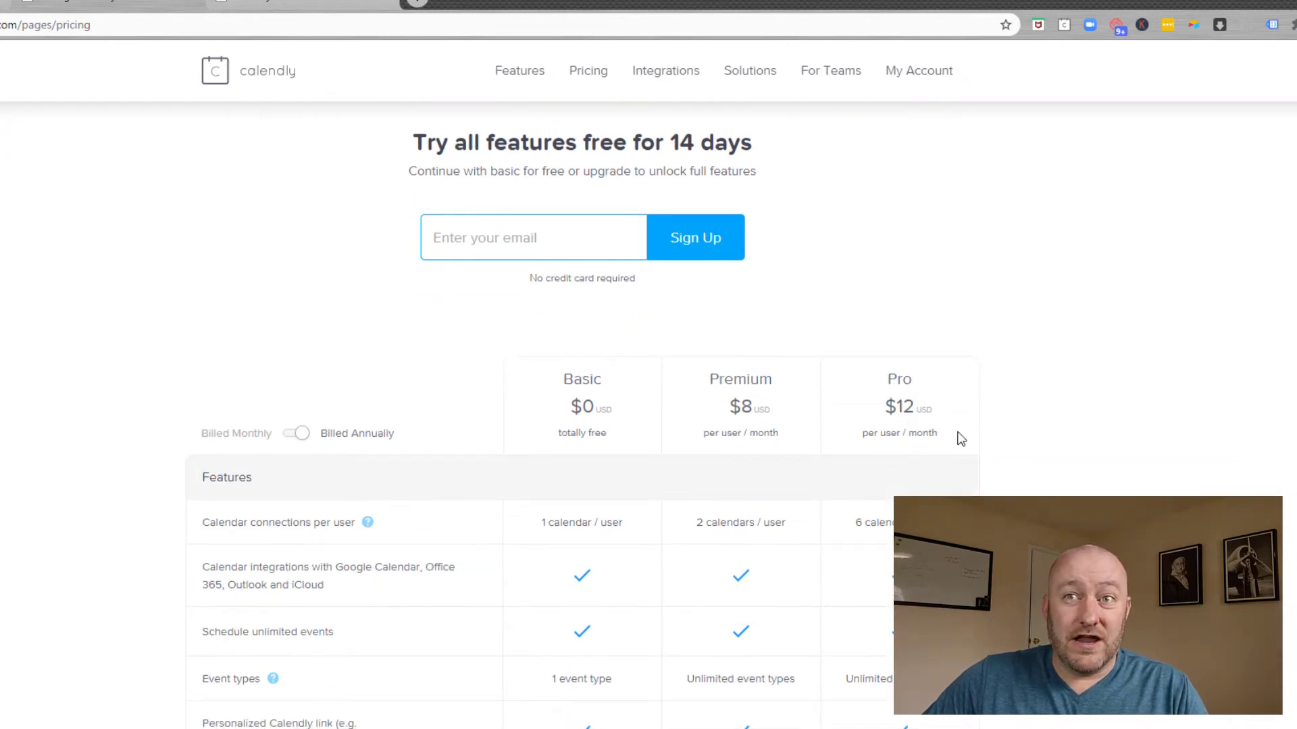
scroll(945, 412, down, 1)
scroll(945, 412, down, 4)
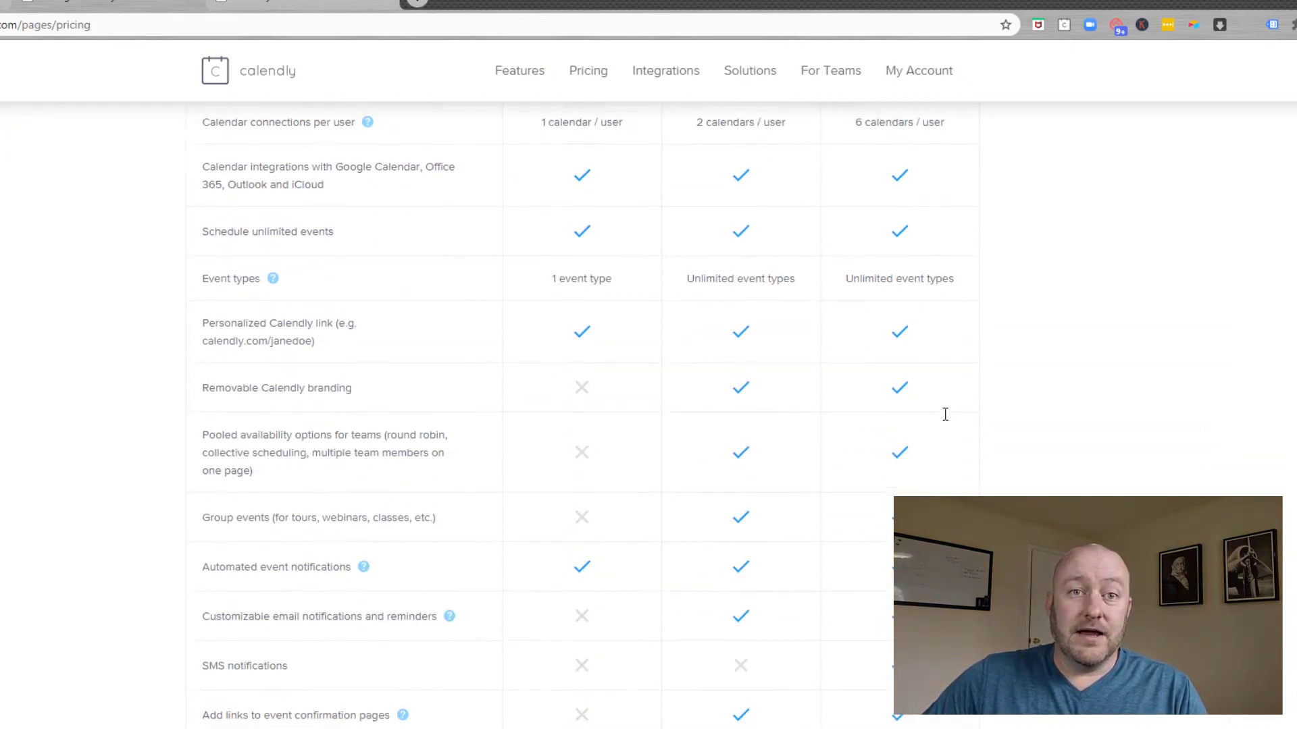
scroll(944, 413, down, 2)
scroll(944, 413, down, 2)
scroll(944, 414, down, 1)
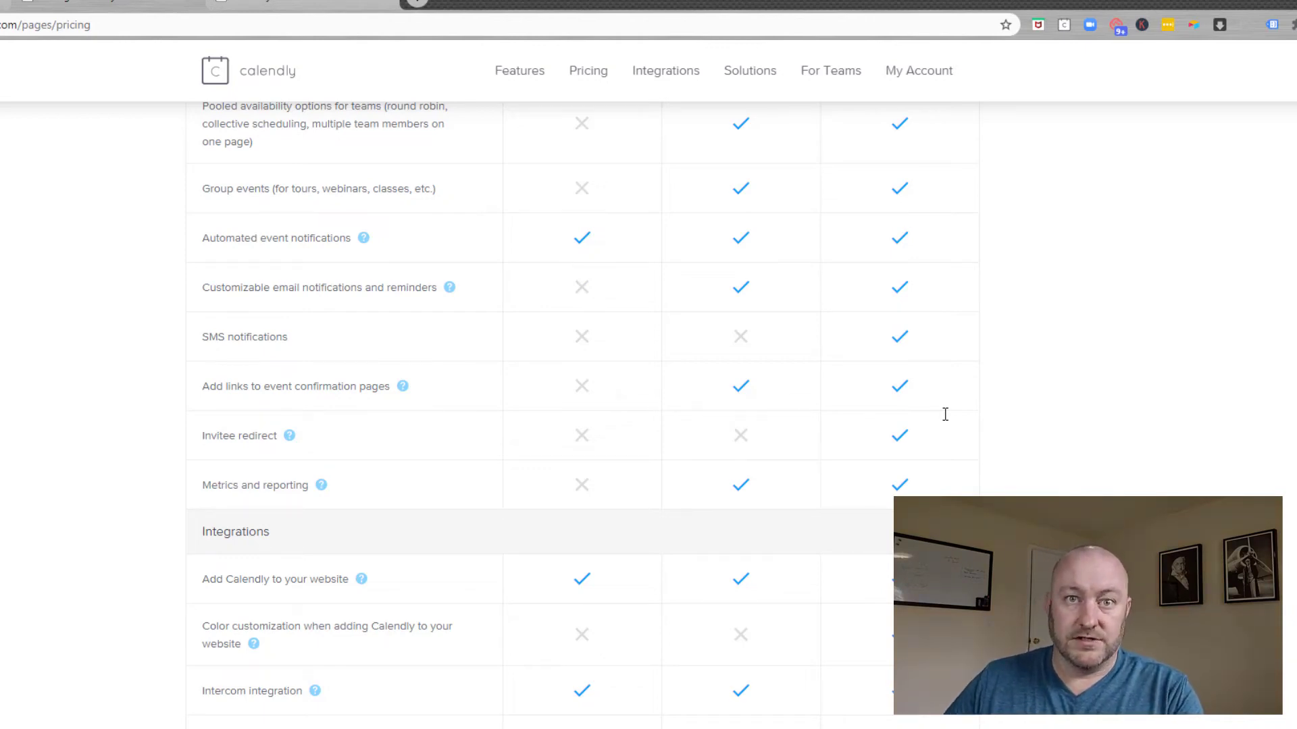
click(281, 1)
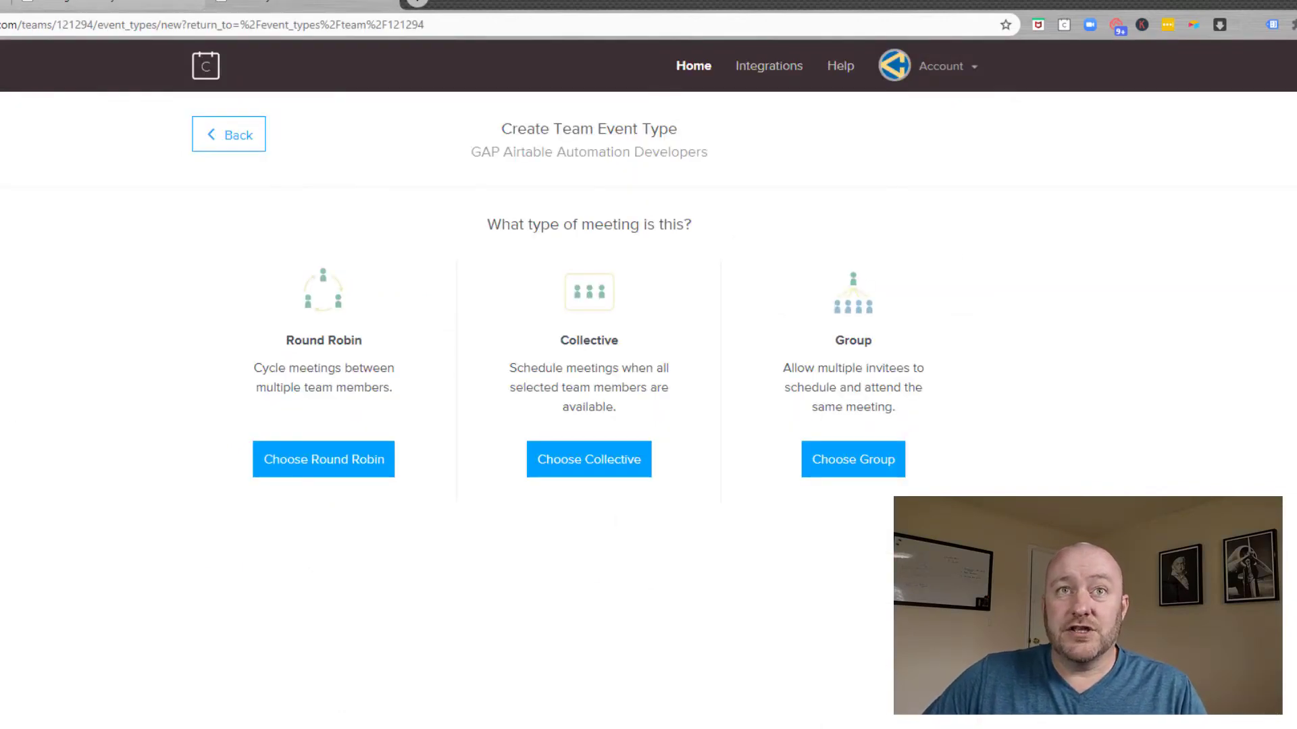
Leave event creation and switch to the GAP Airtable Automation Developers team's event types page
click(232, 140)
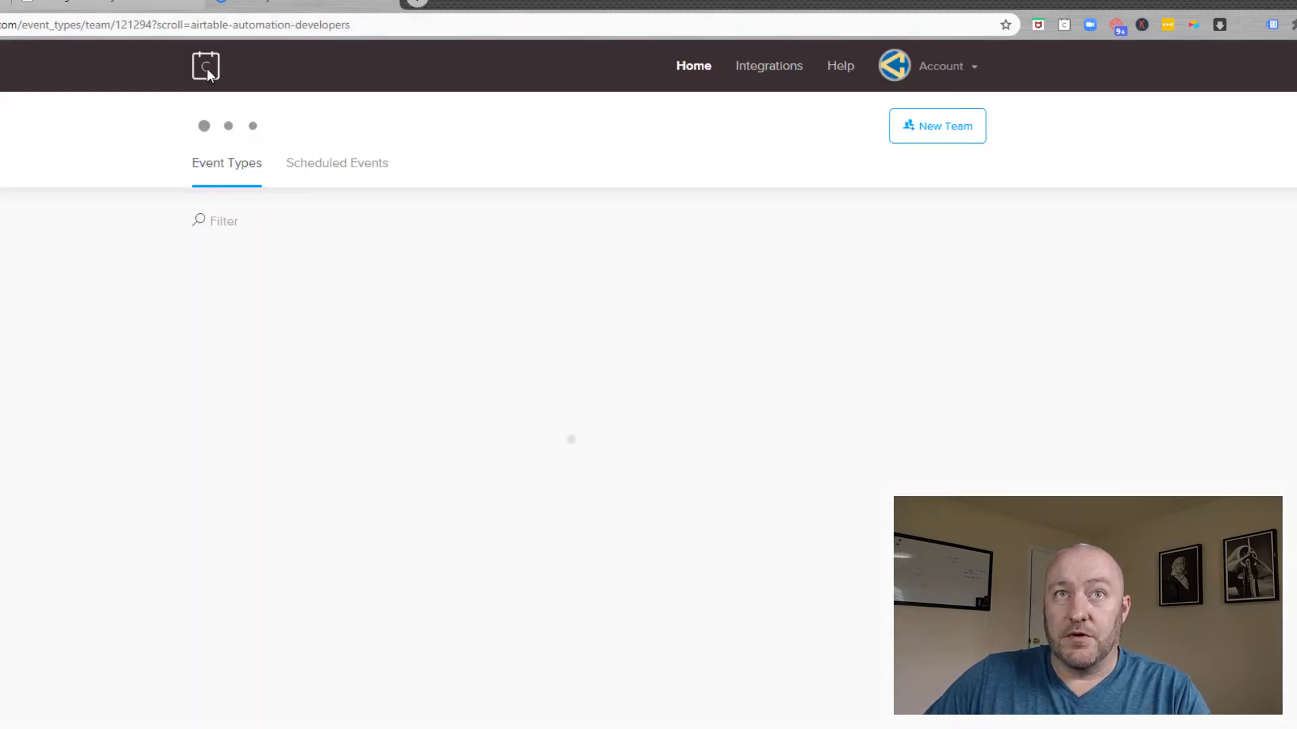
click(205, 69)
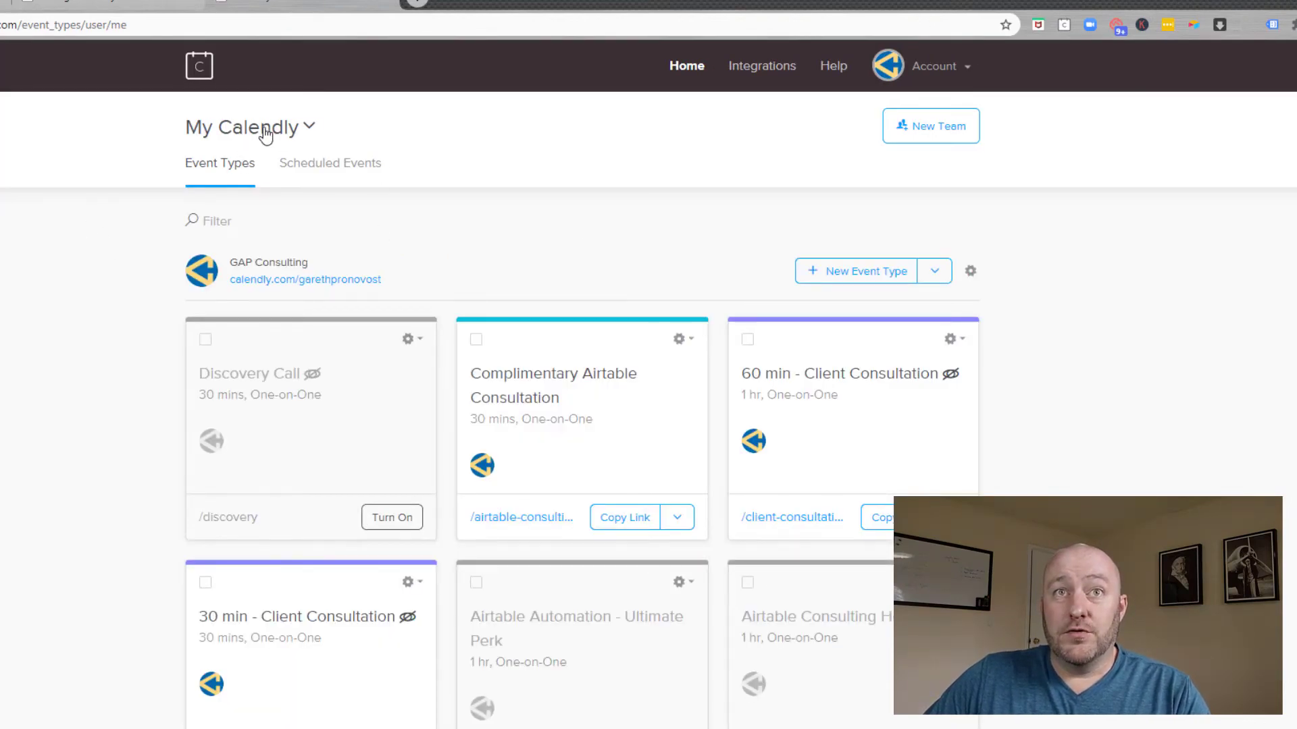
click(310, 130)
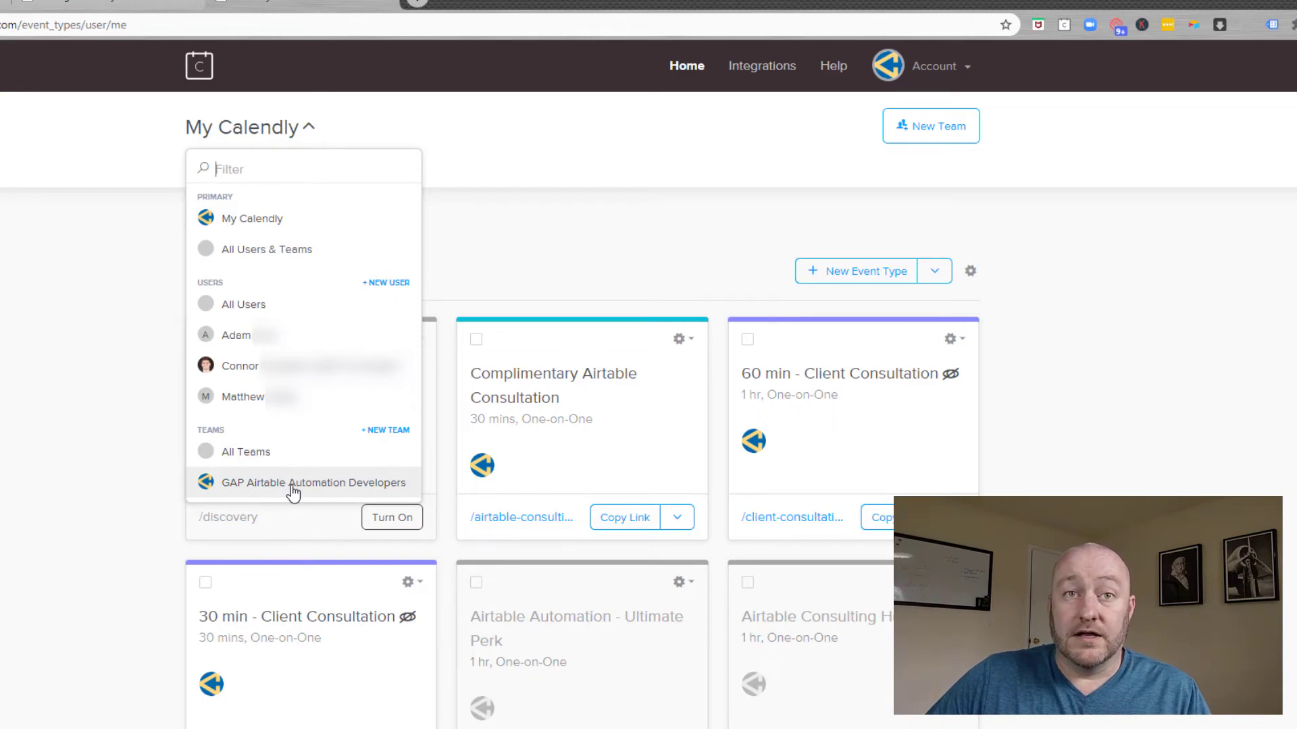
click(292, 484)
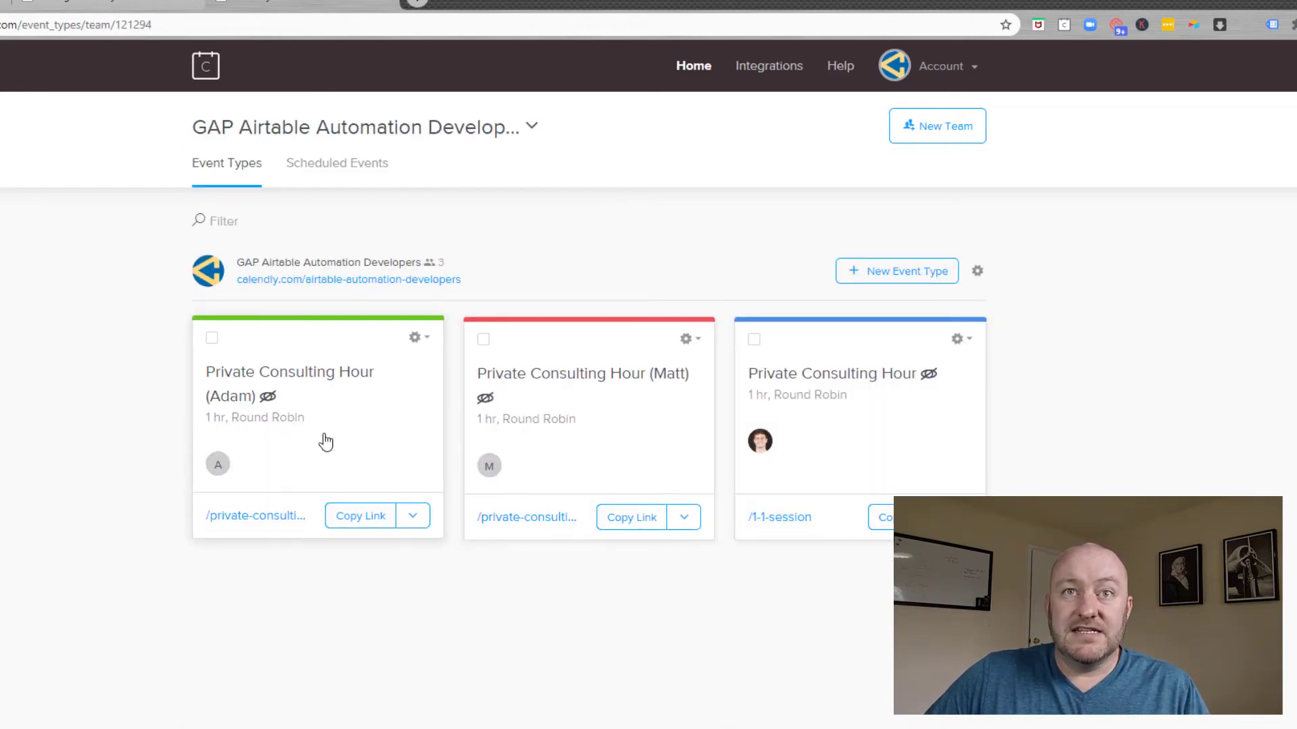
Start a new team event type, reaching the Round Robin/Collective/Group choice
click(900, 283)
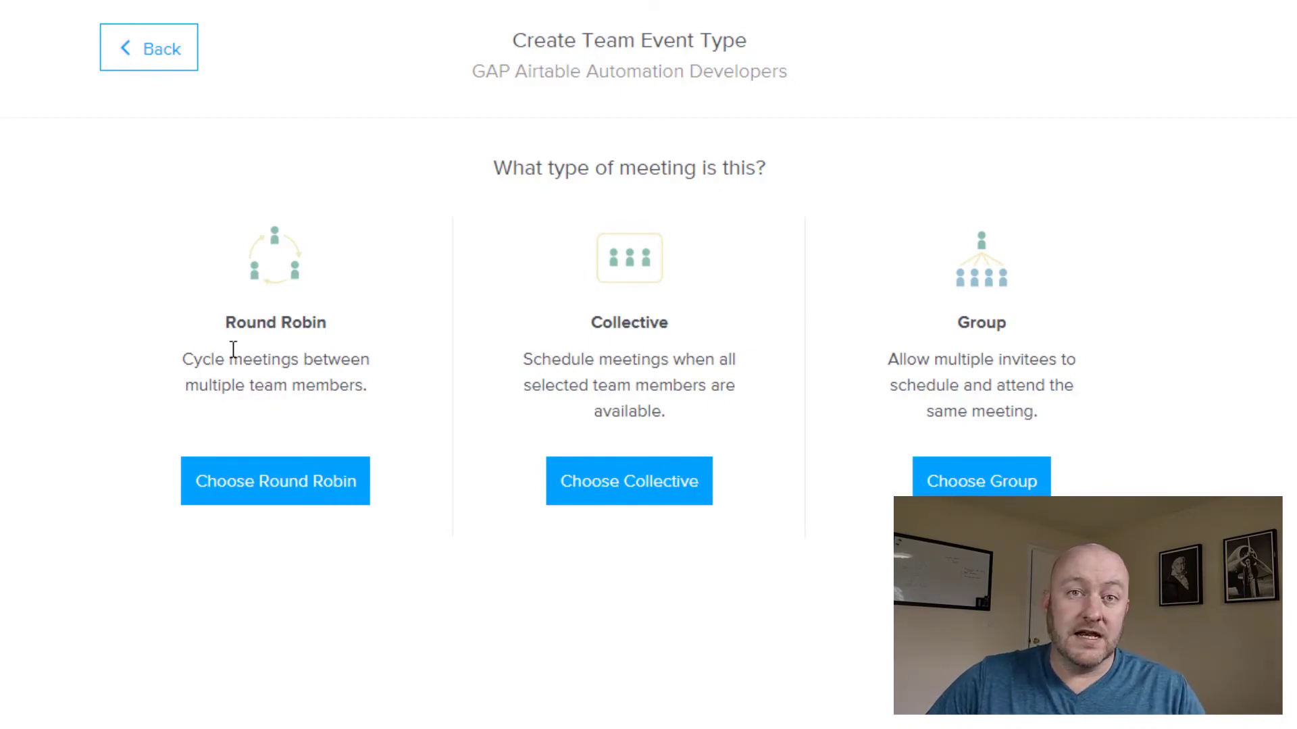
Make the event Round Robin, name it Example Event, and continue to the scheduling settings
click(272, 499)
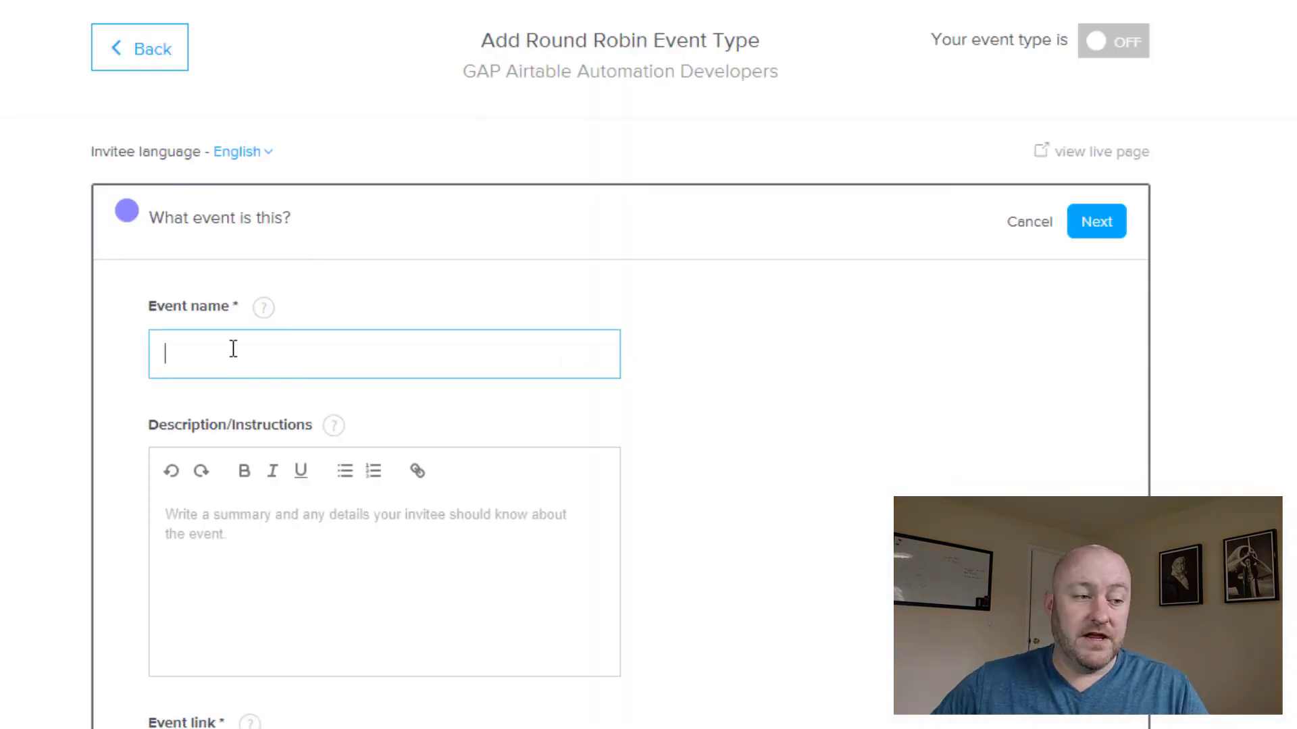
text(Exa)
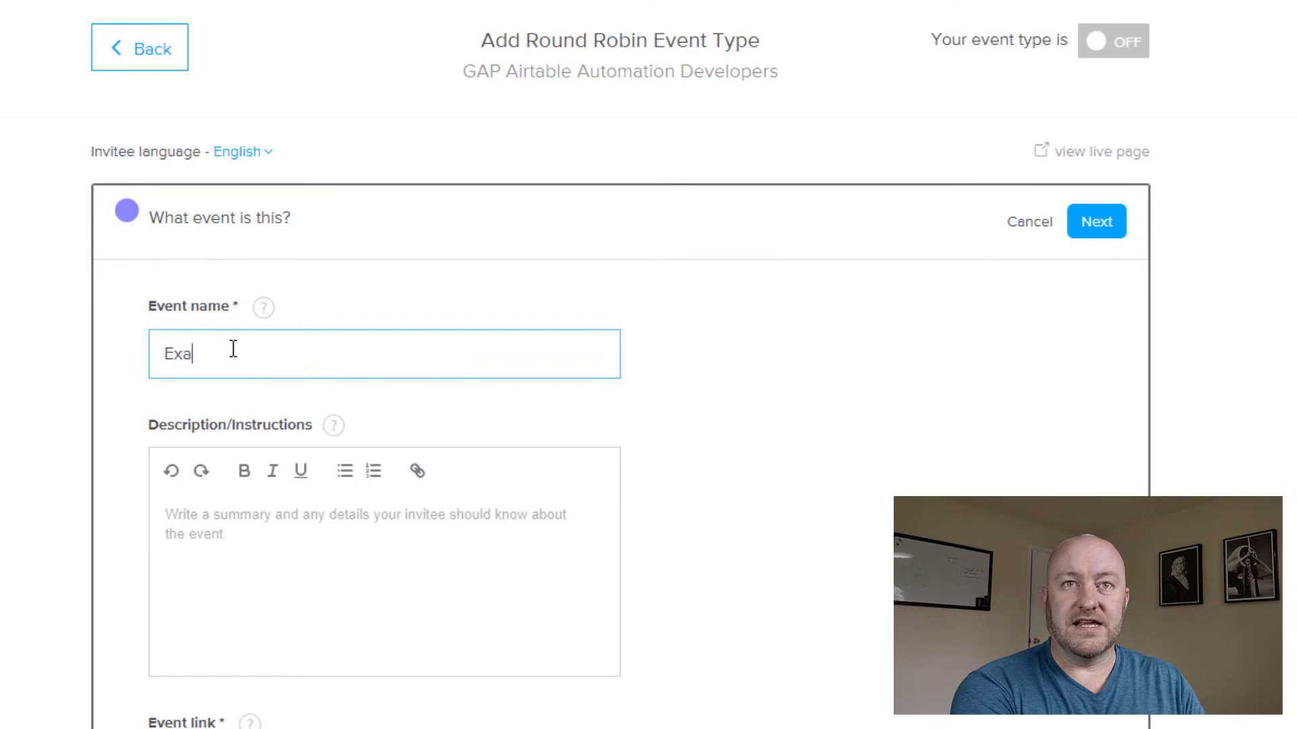
text(mple Event)
key(Tab)
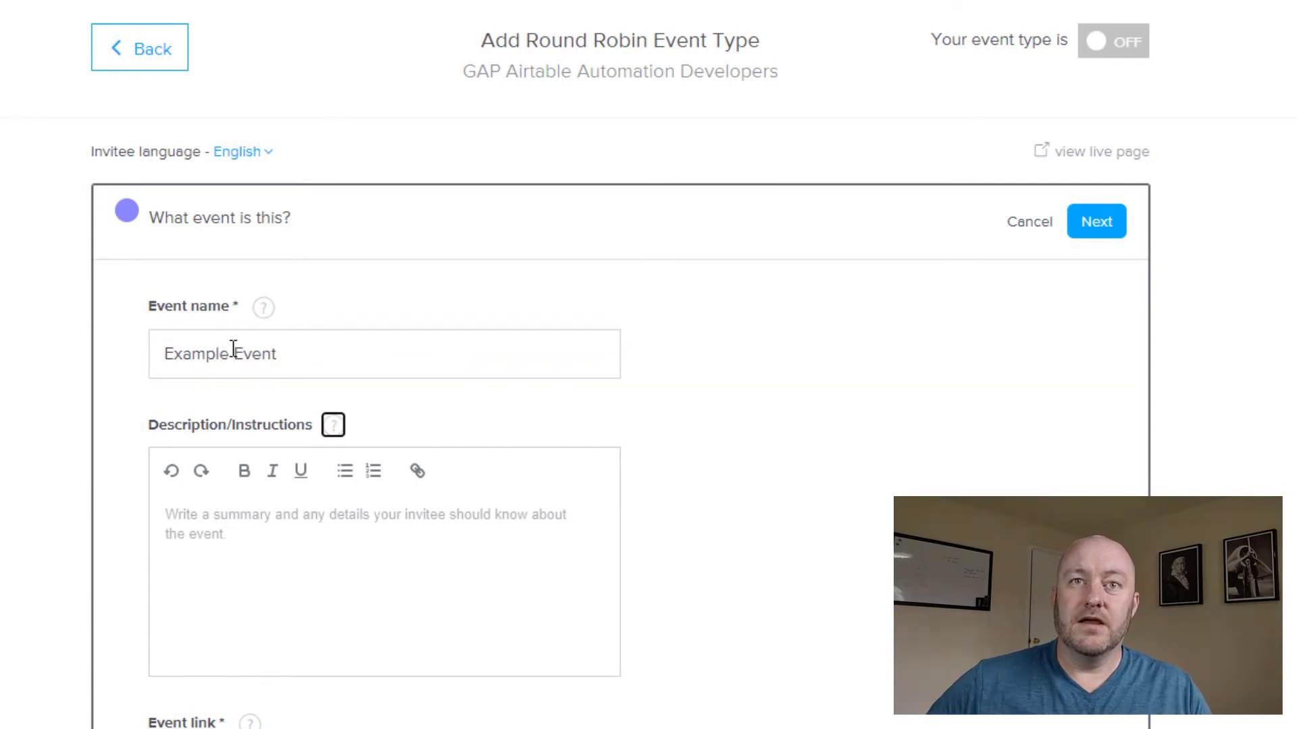
scroll(338, 571, down, 2)
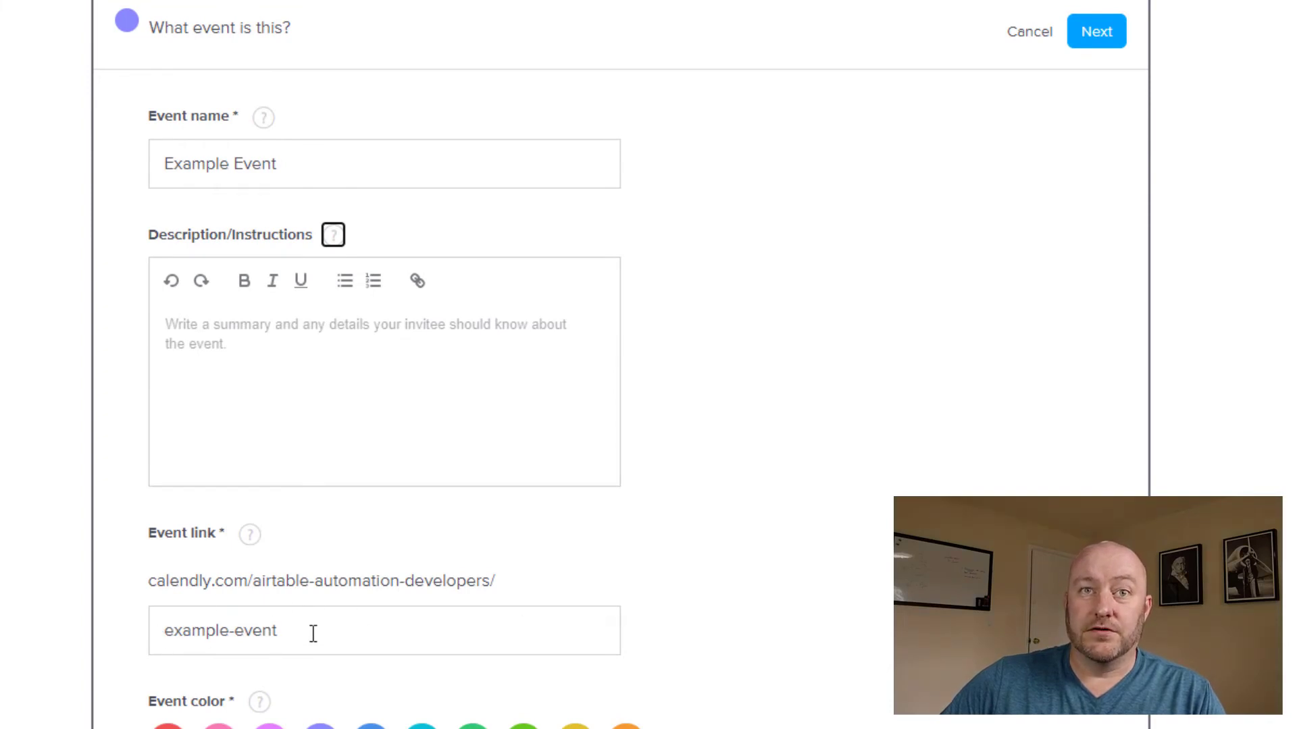
scroll(891, 464, up, 1)
scroll(885, 469, up, 2)
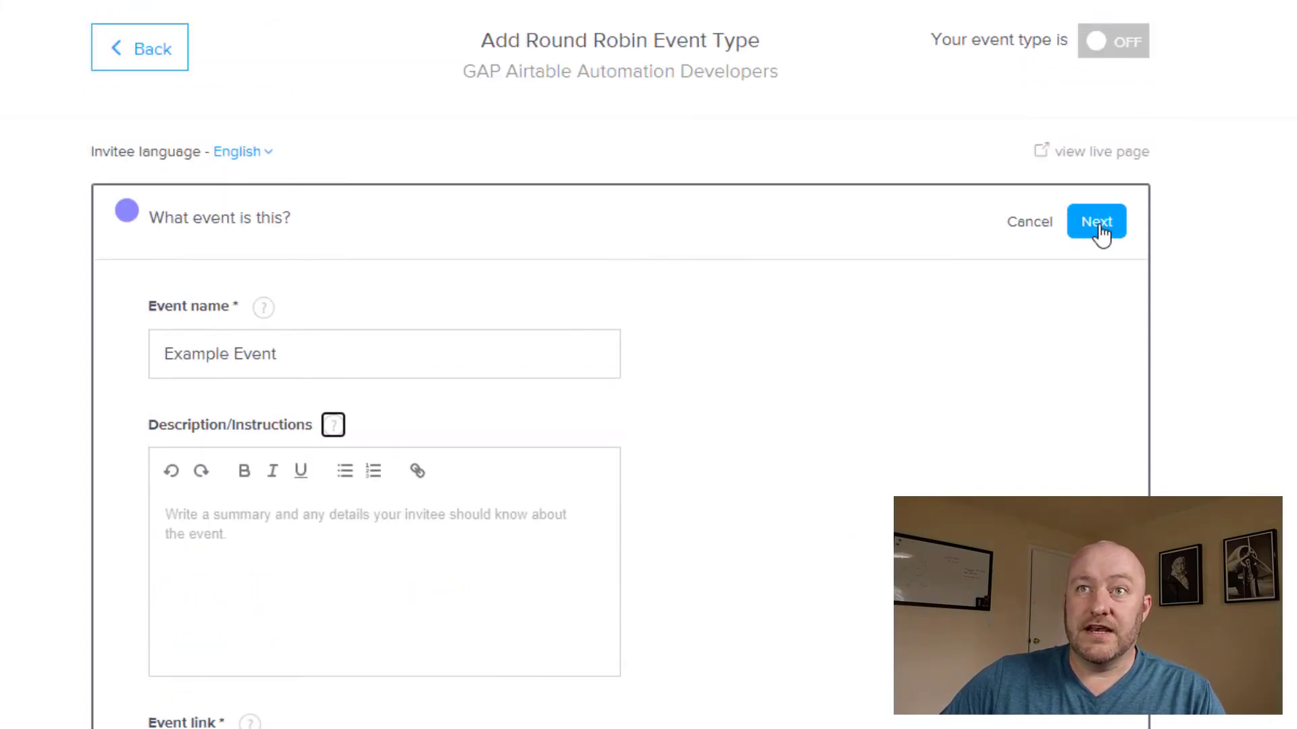
click(1097, 227)
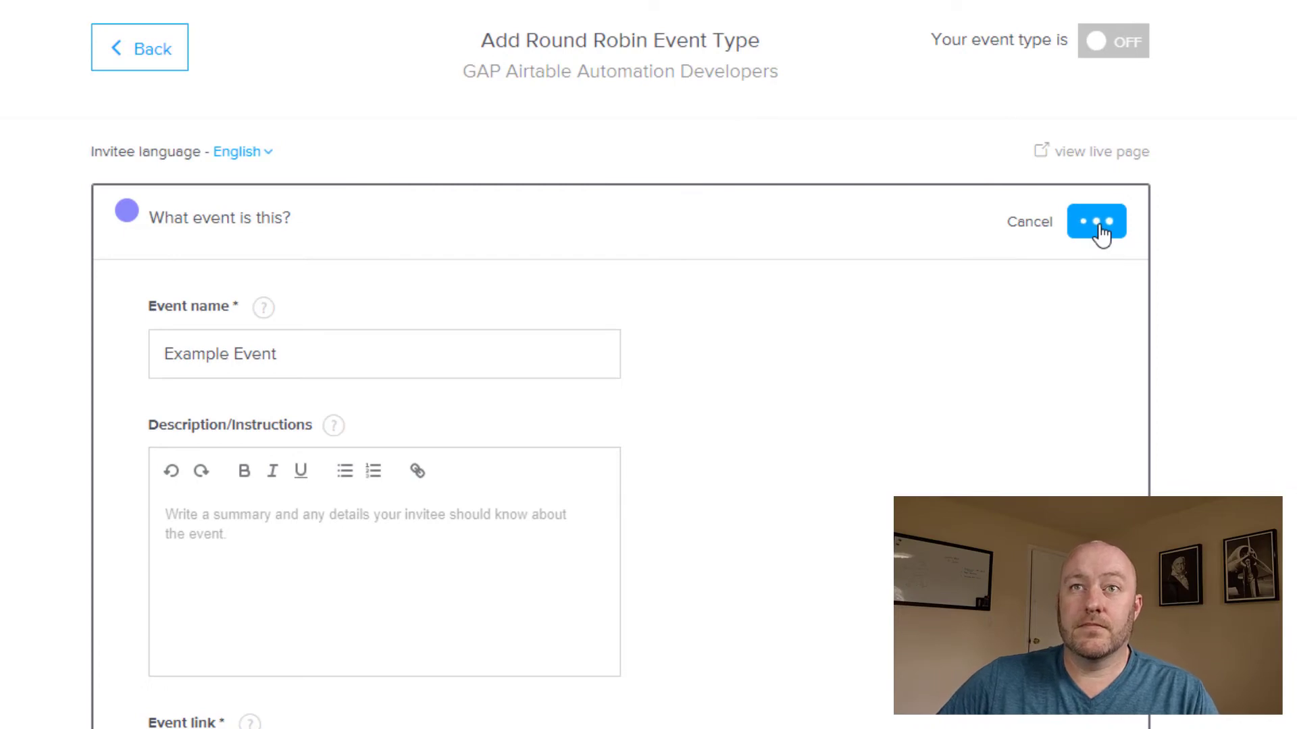
scroll(127, 403, down, 4)
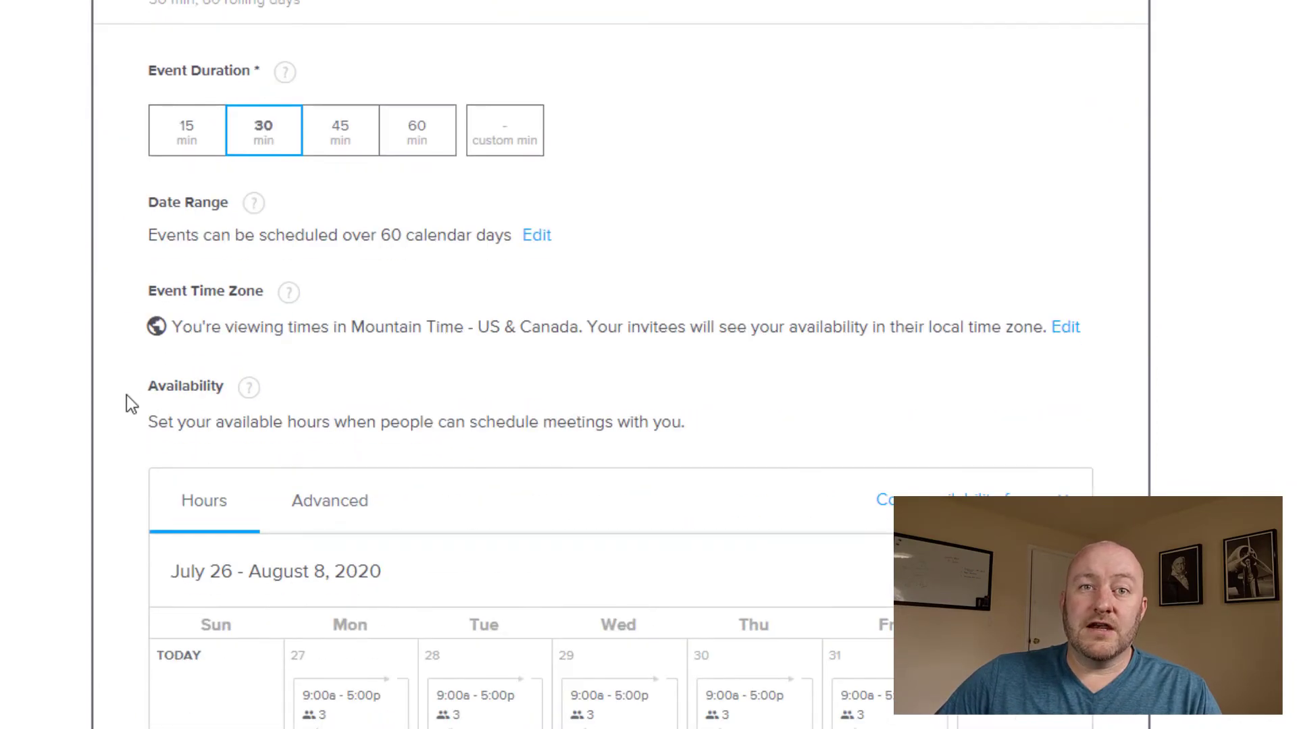
scroll(523, 550, down, 4)
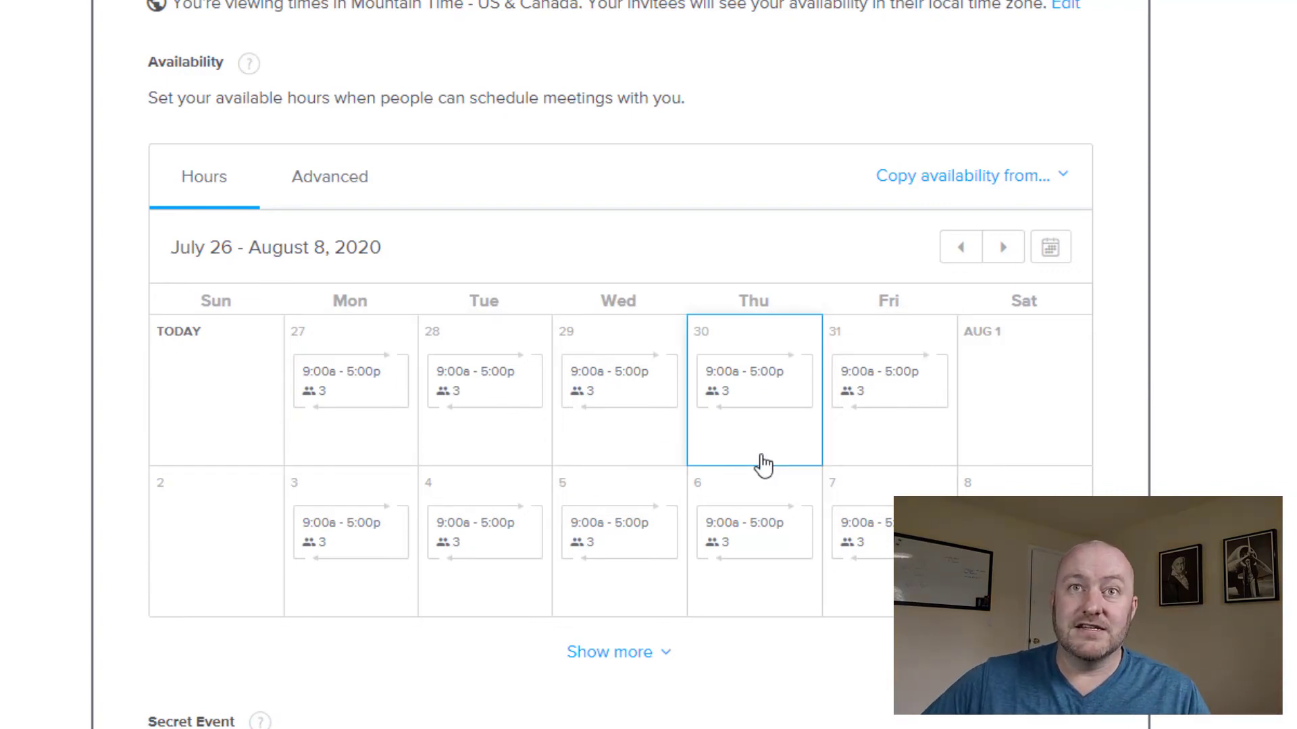
scroll(761, 466, up, 6)
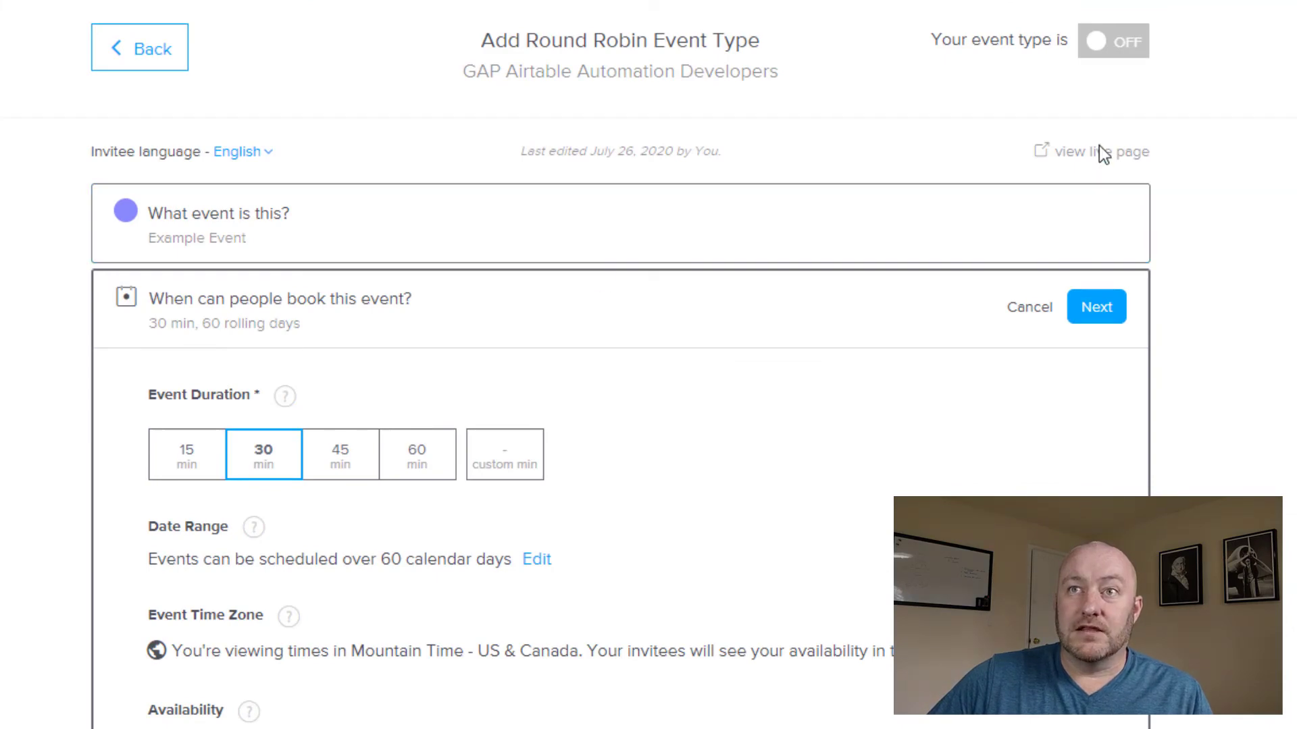
Keep the availability and all three team members, then publish Example Event
click(1101, 314)
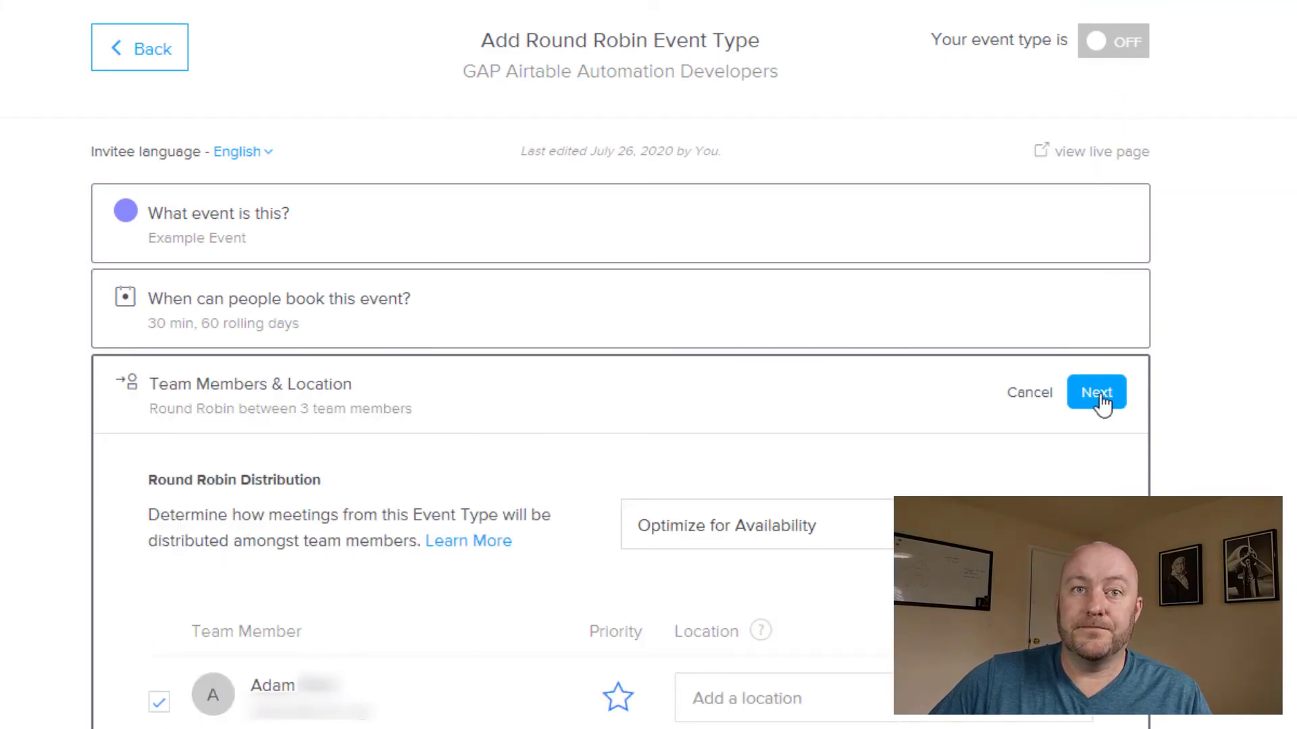
scroll(78, 324, down, 2)
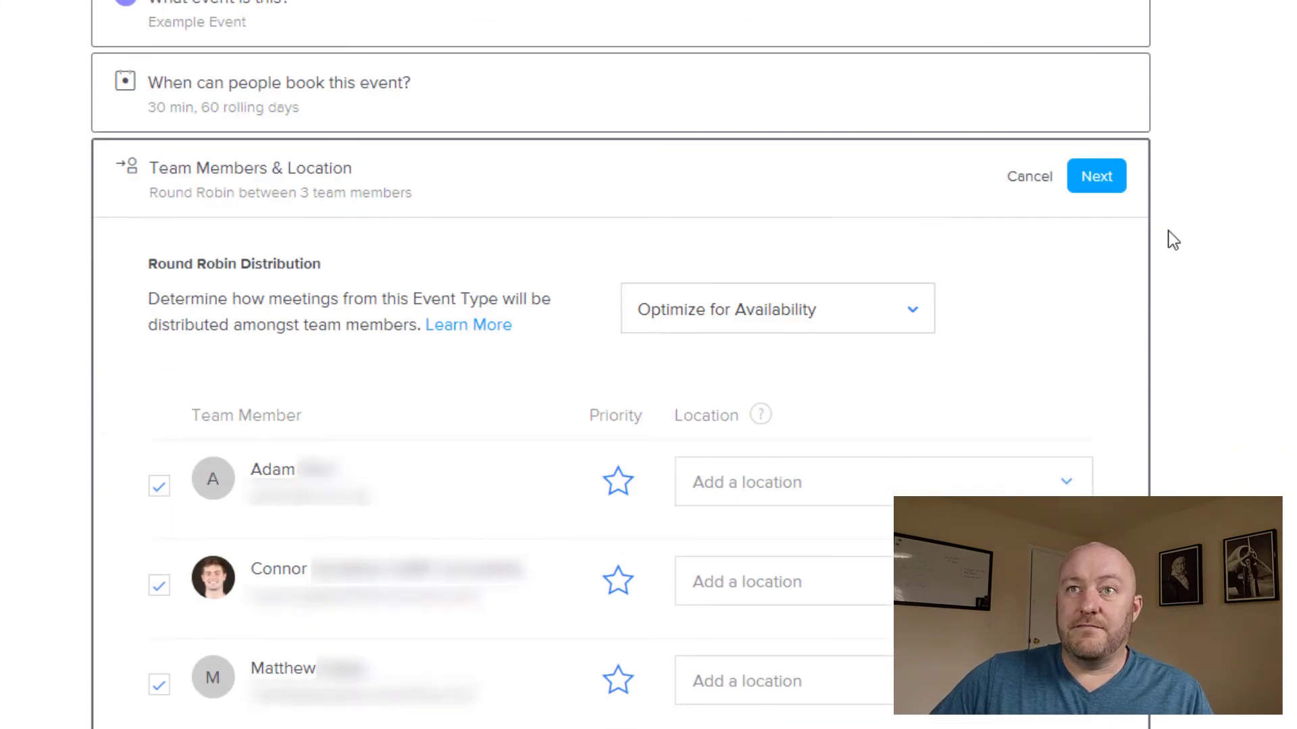
scroll(1145, 203, up, 2)
click(1102, 395)
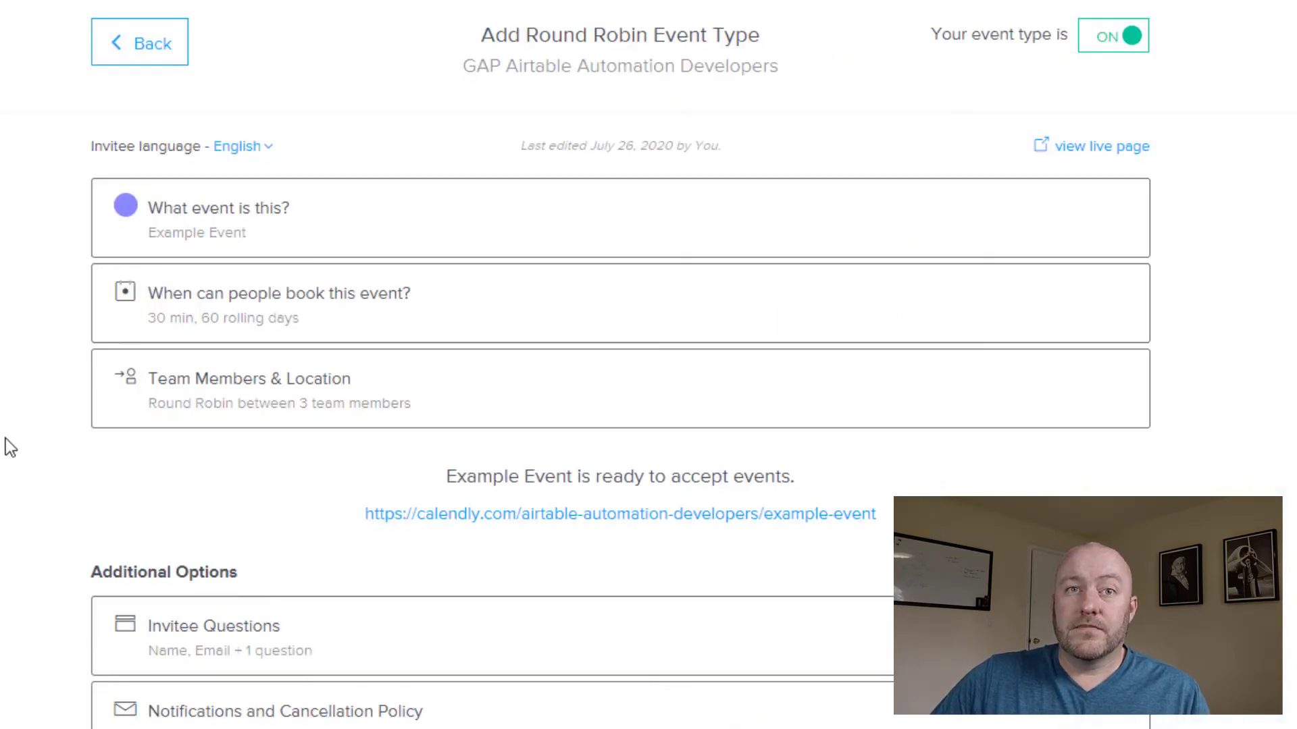
scroll(8, 450, down, 1)
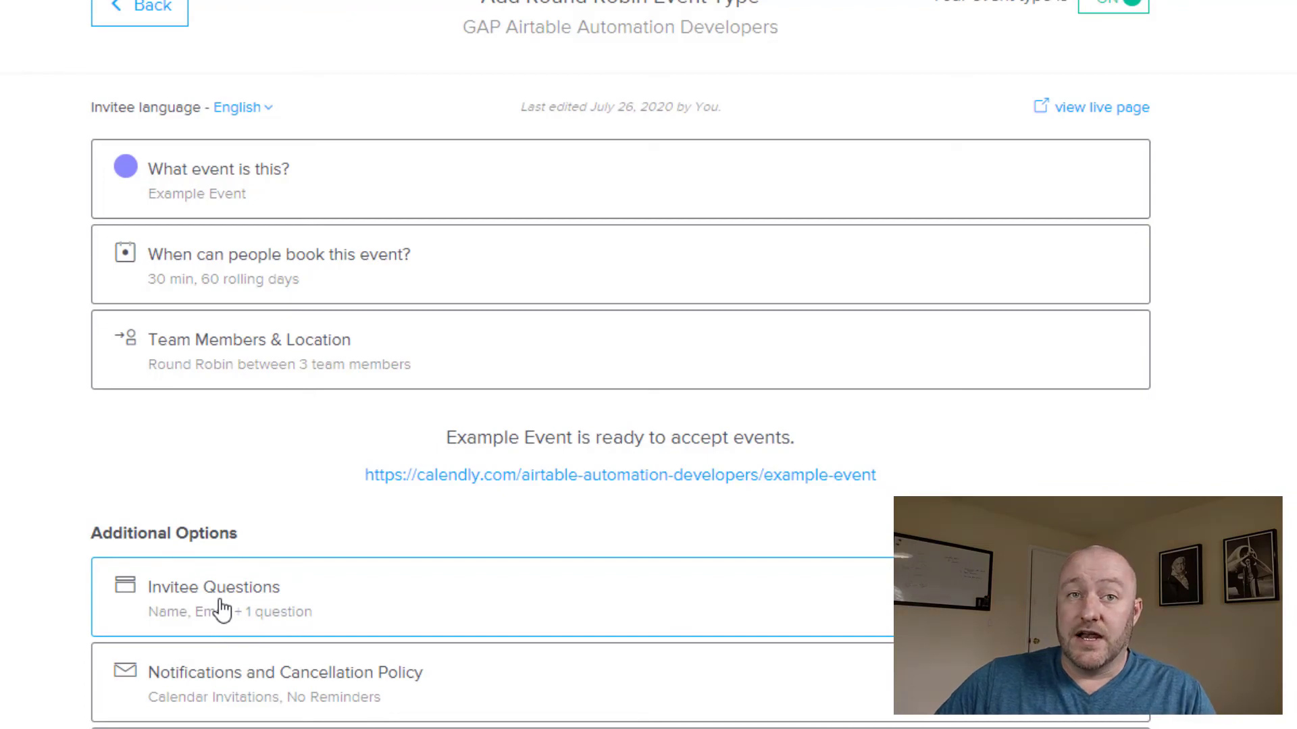
Change the Name invitee question to collect First Name and Last Name separately
click(221, 609)
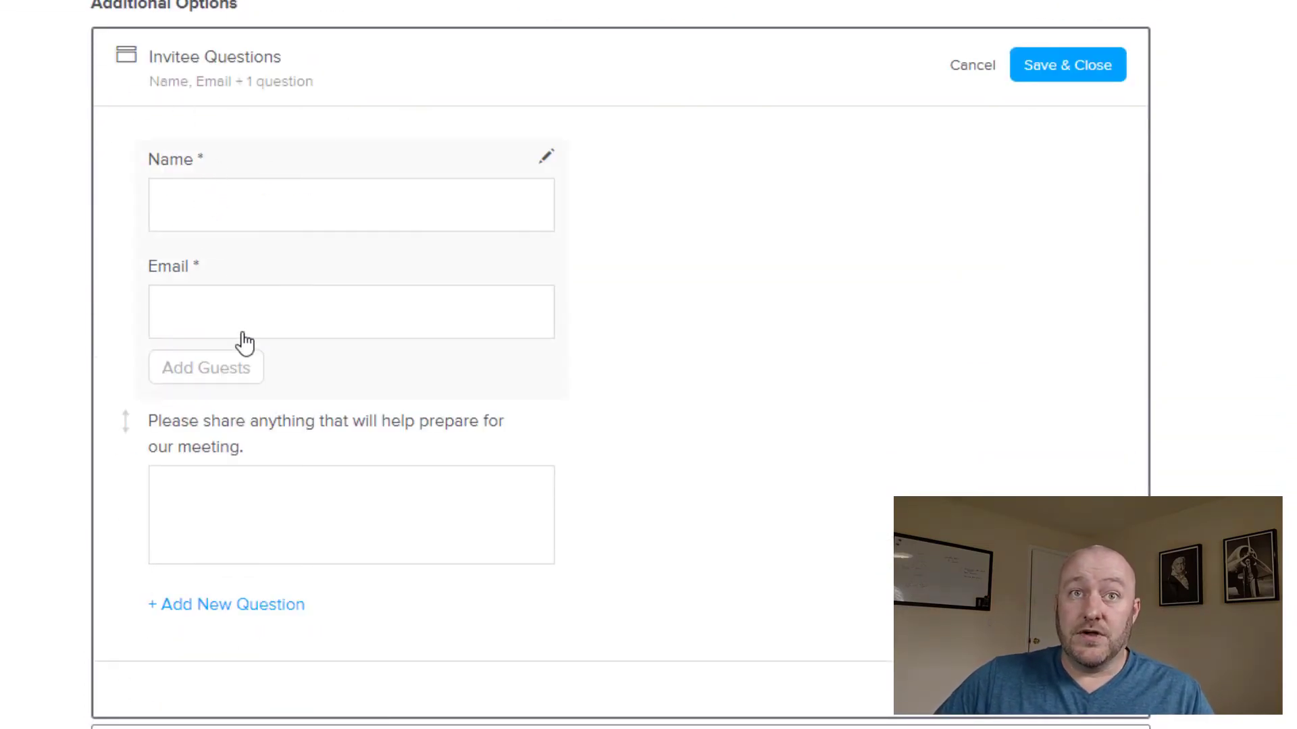
click(231, 168)
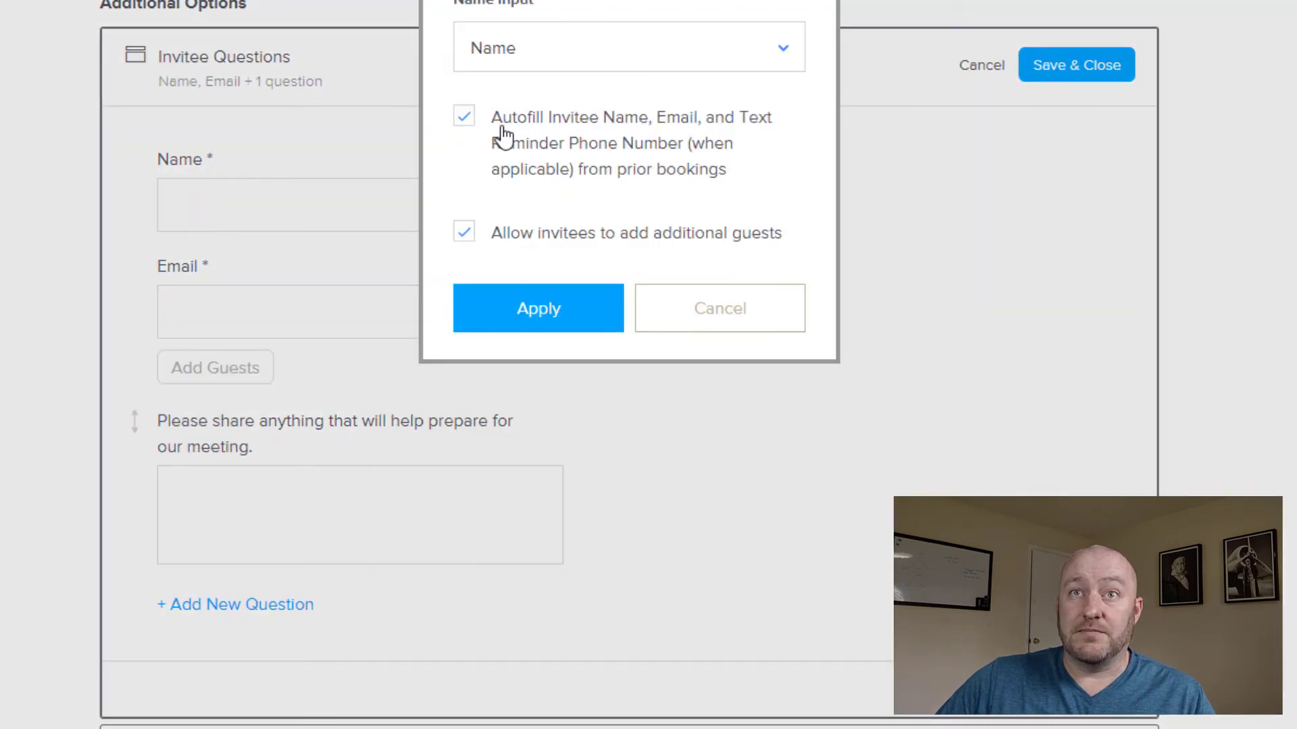
click(495, 61)
click(507, 162)
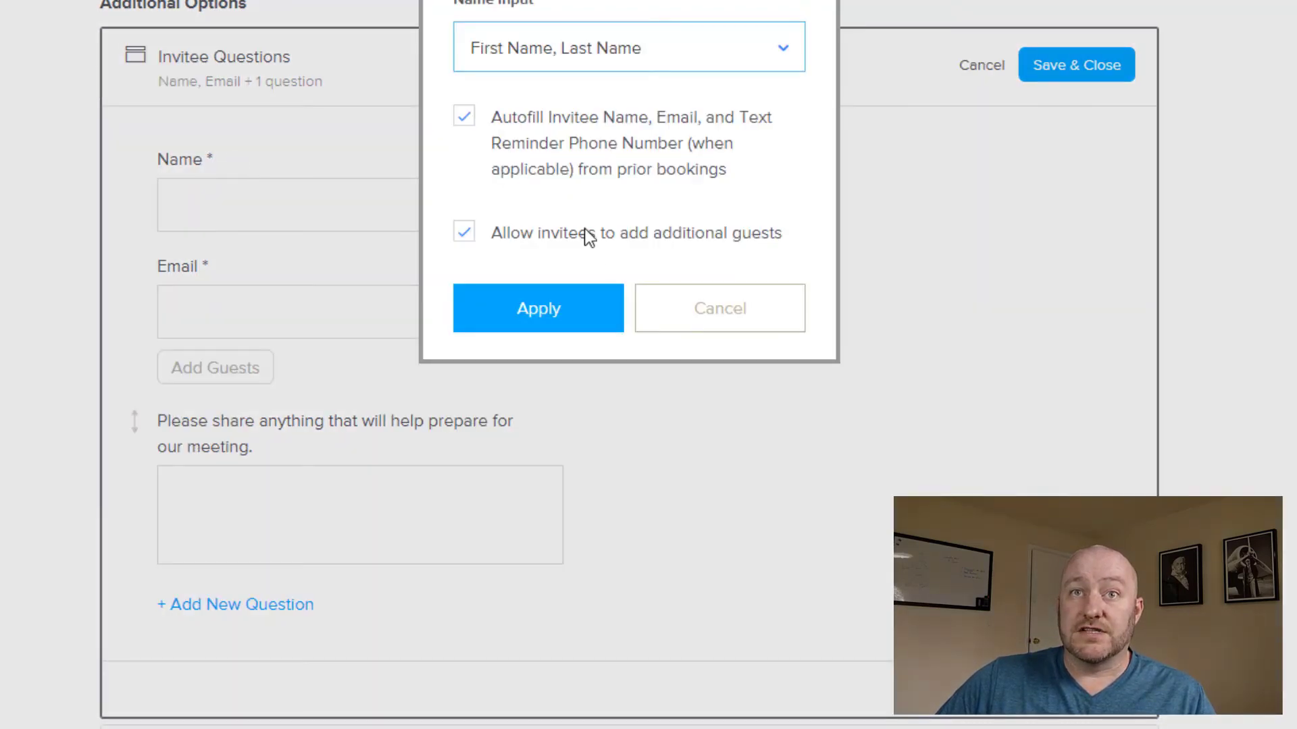
click(551, 314)
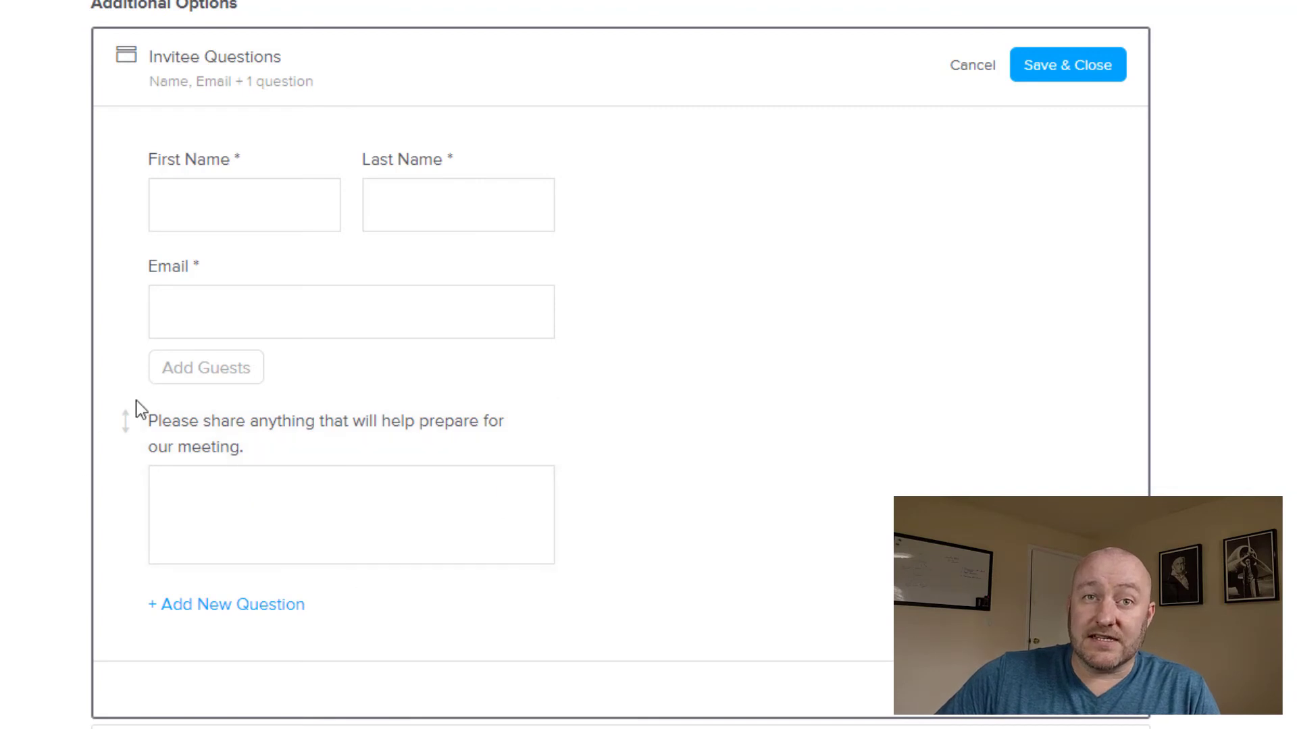
mouse_move(360, 515)
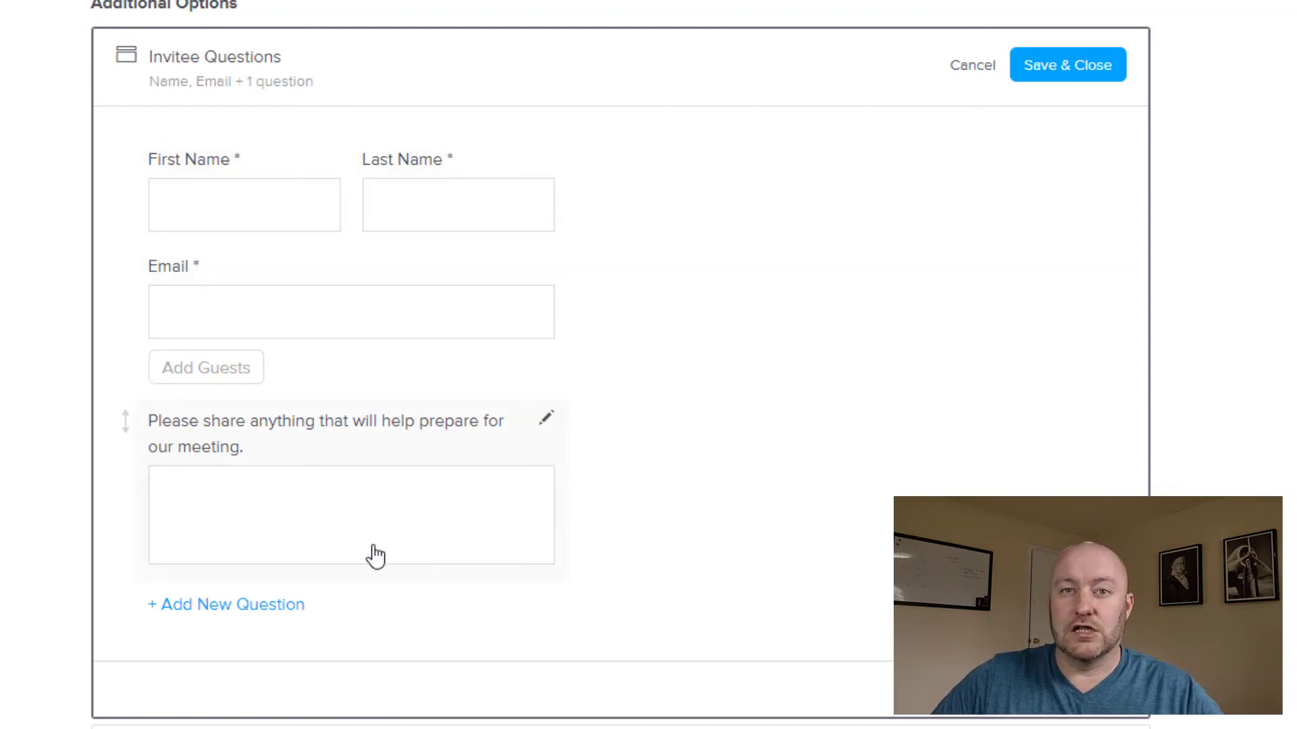
scroll(374, 555, down, 1)
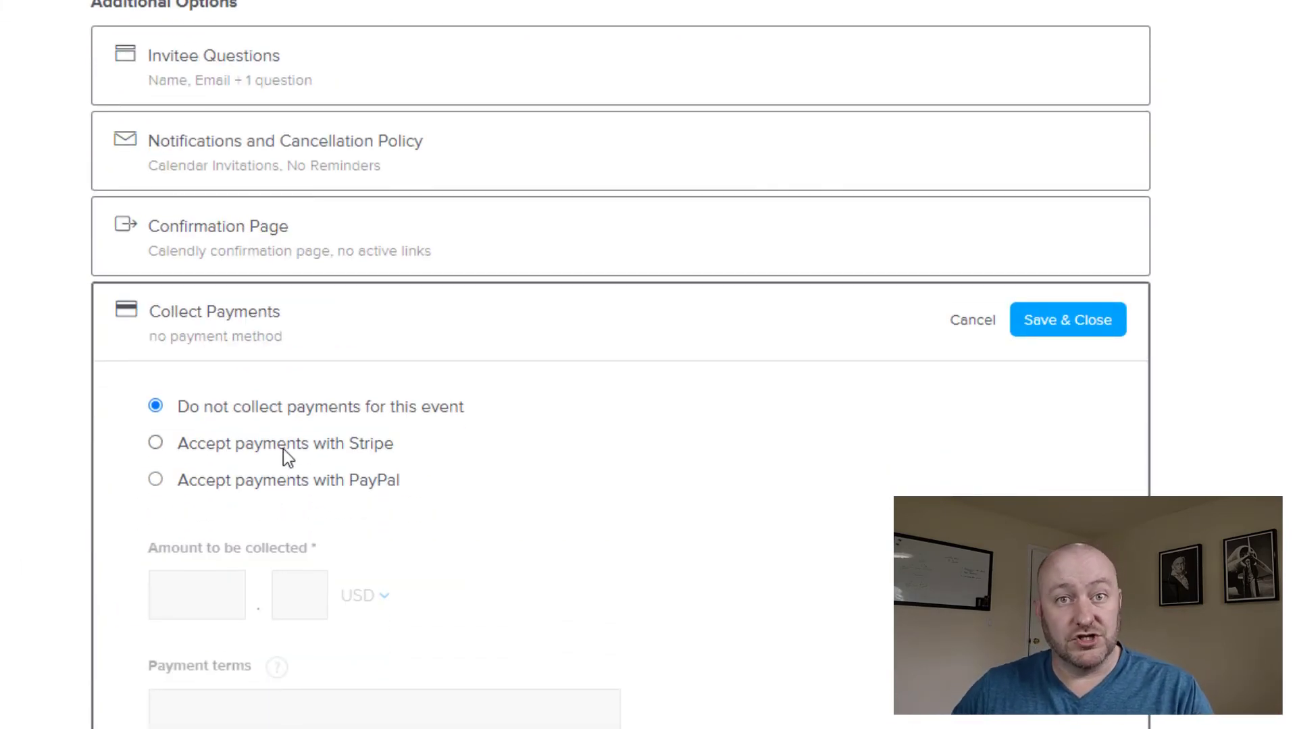
Charge $100 USD via Stripe for Example Event and save the payment settings
click(283, 449)
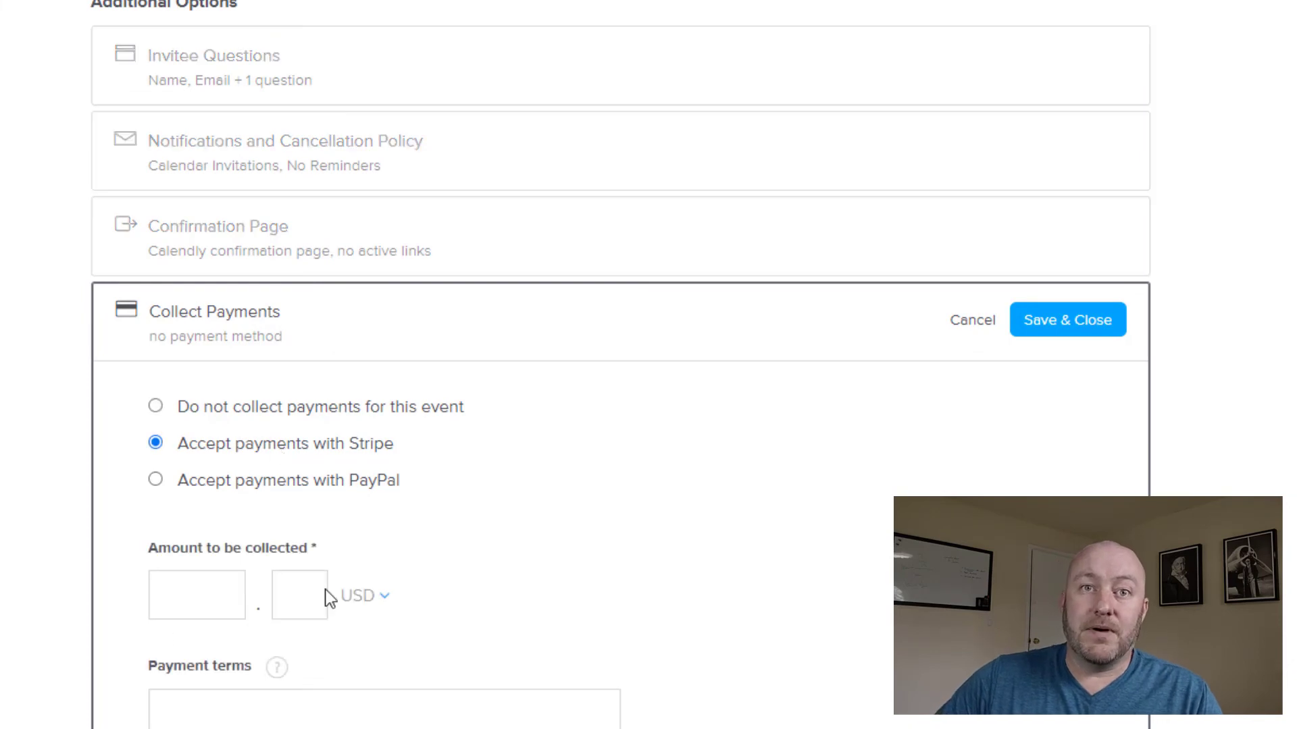
click(204, 601)
text(1)
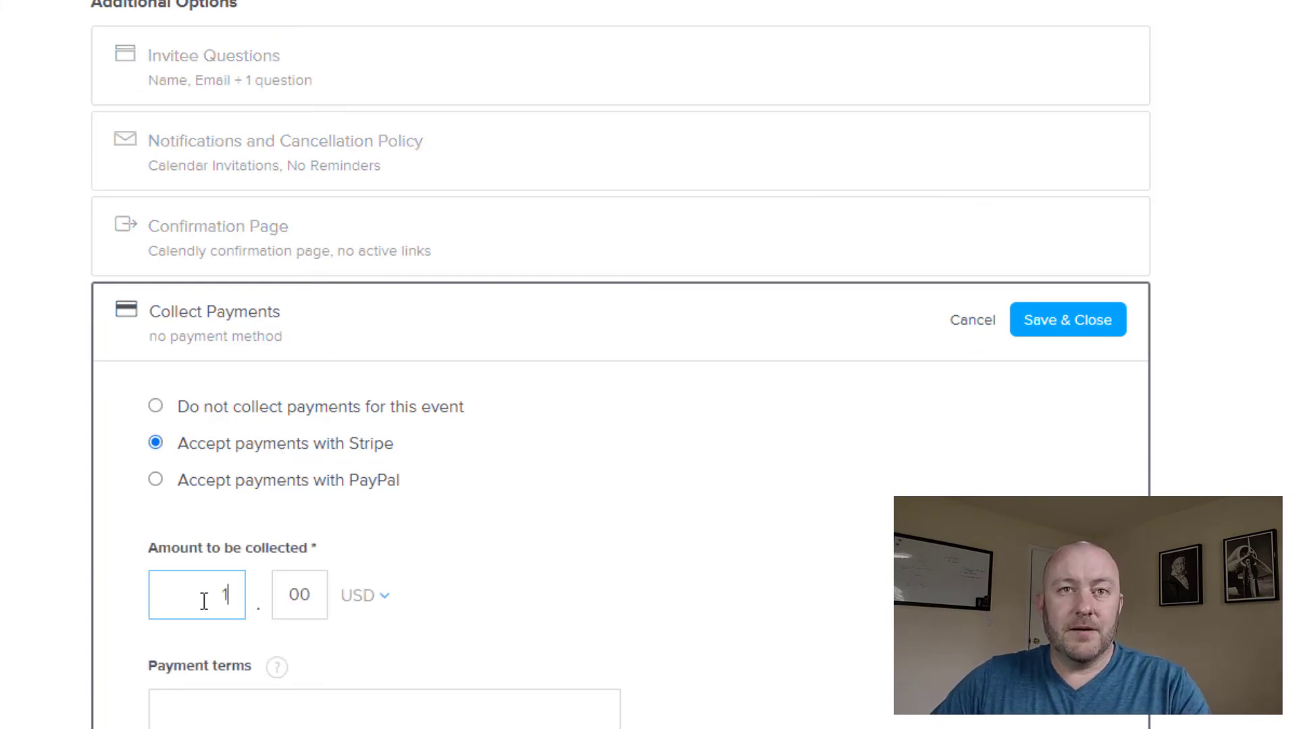
text(00)
click(729, 437)
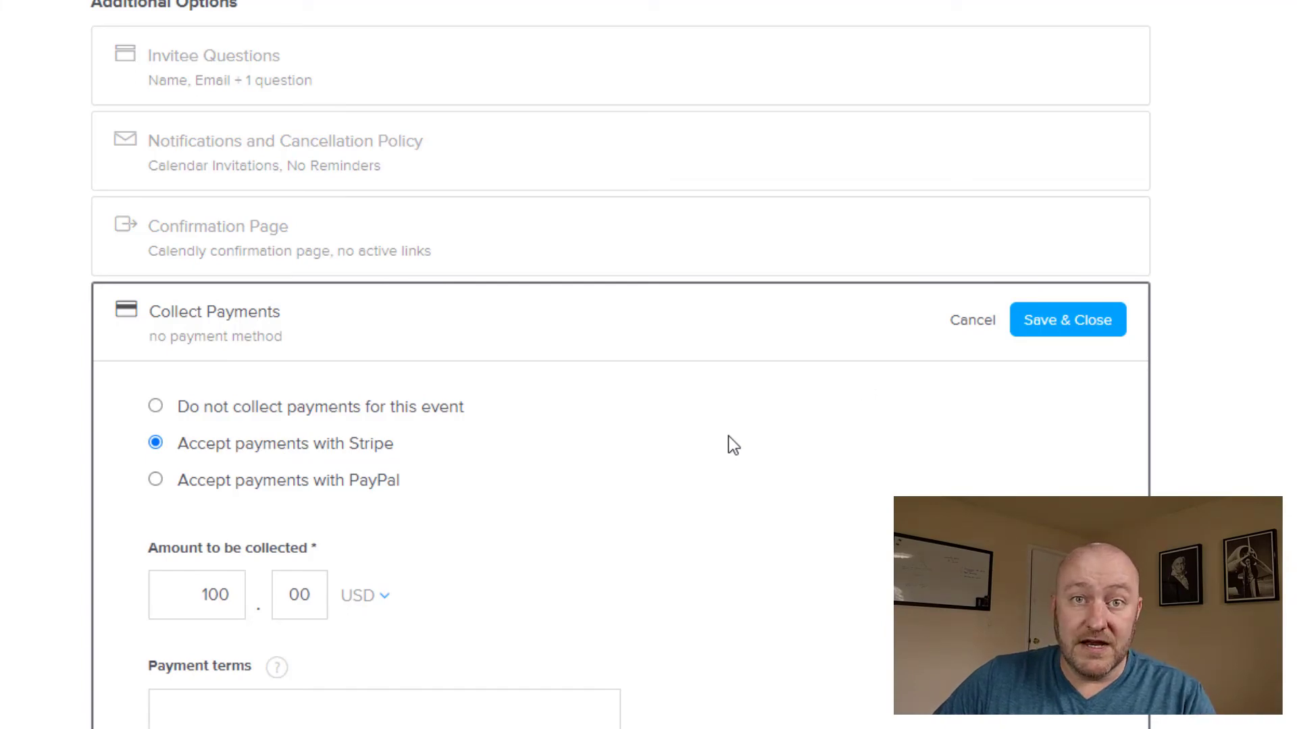
click(1097, 331)
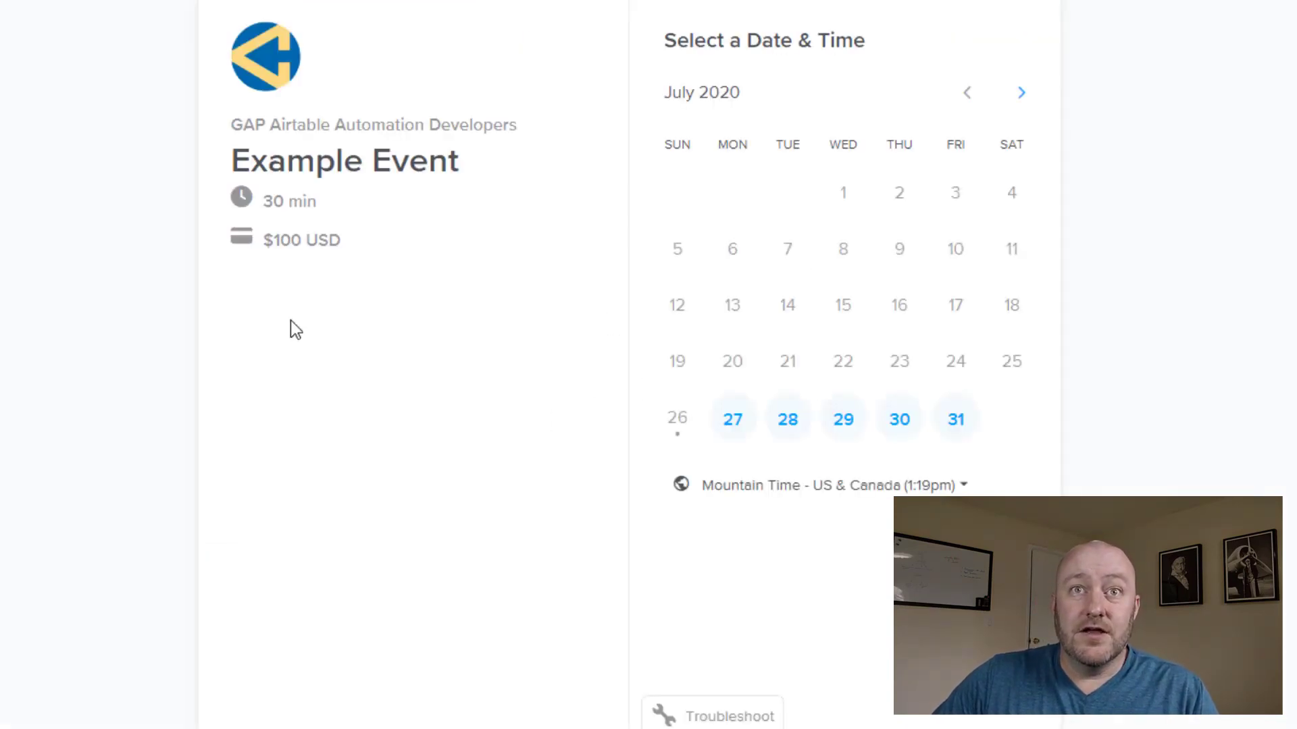
Highlight the $100 USD price, then test-book Monday, July 27 at 10:00am to reach the details form
drag(231, 243, 342, 237)
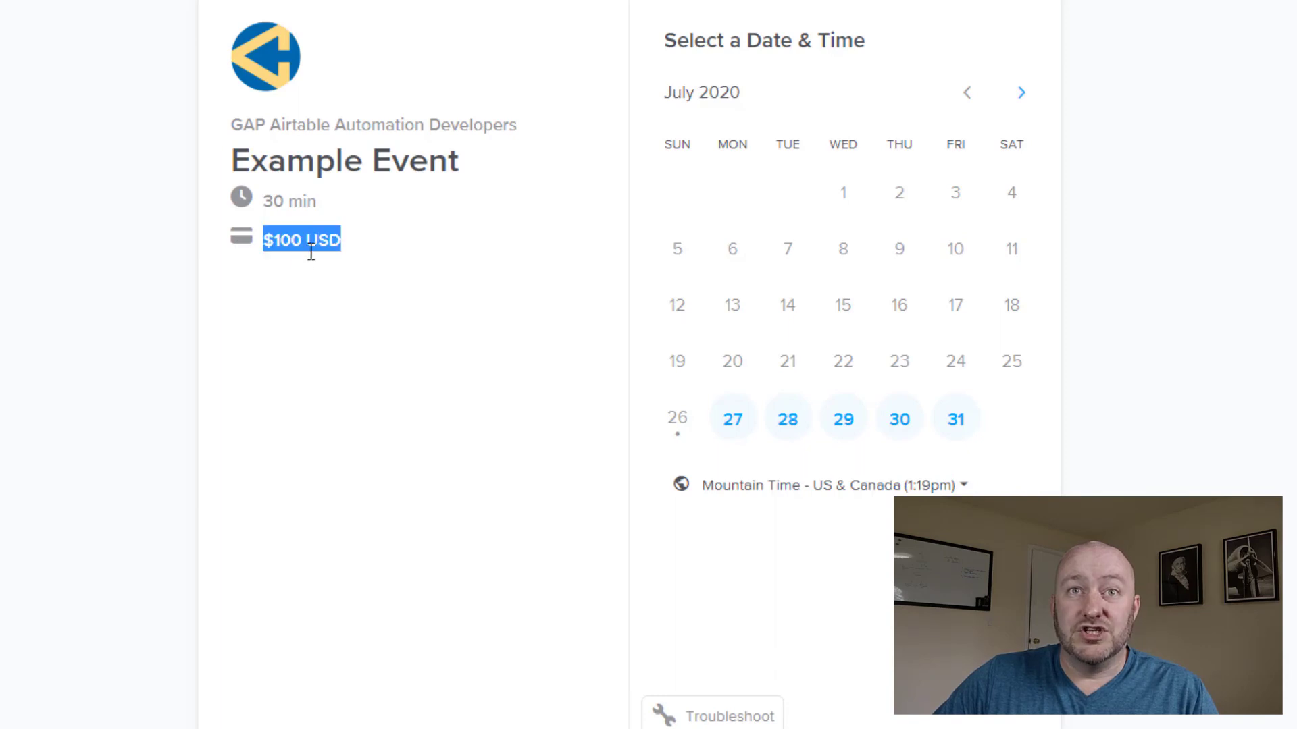
click(324, 233)
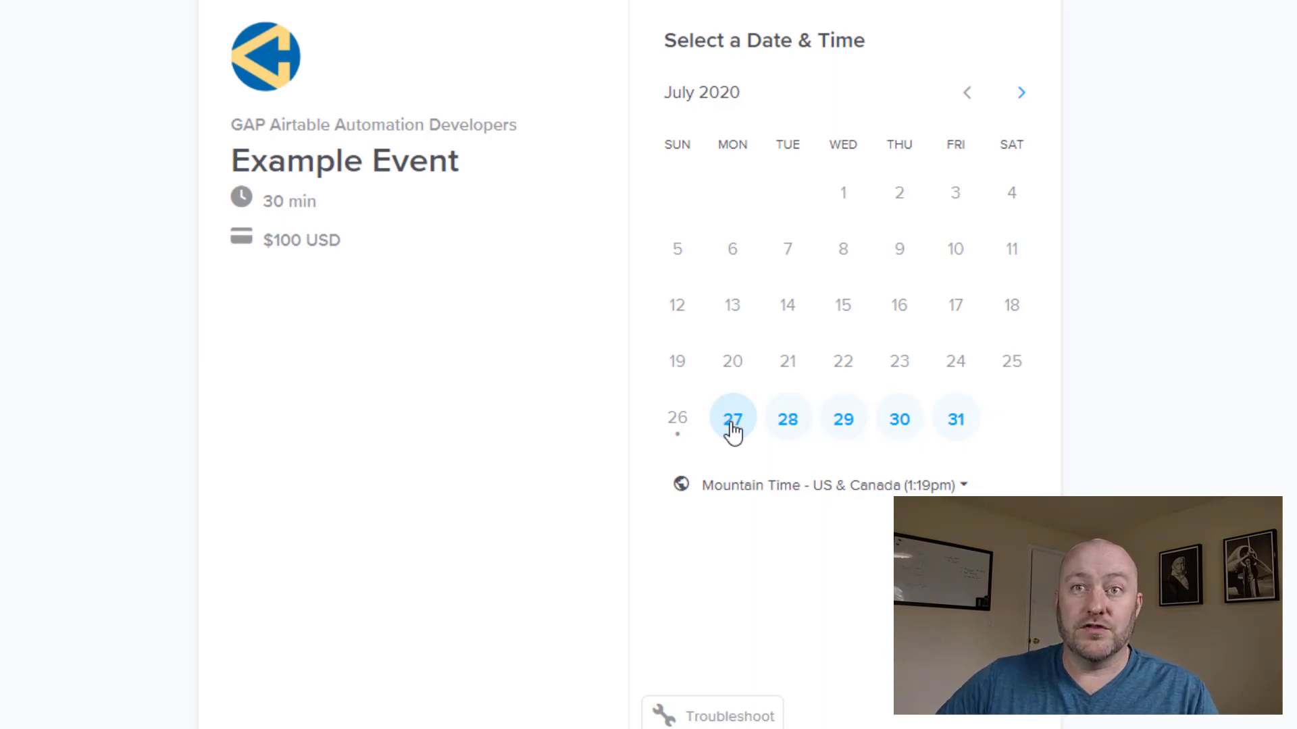
click(733, 430)
click(820, 316)
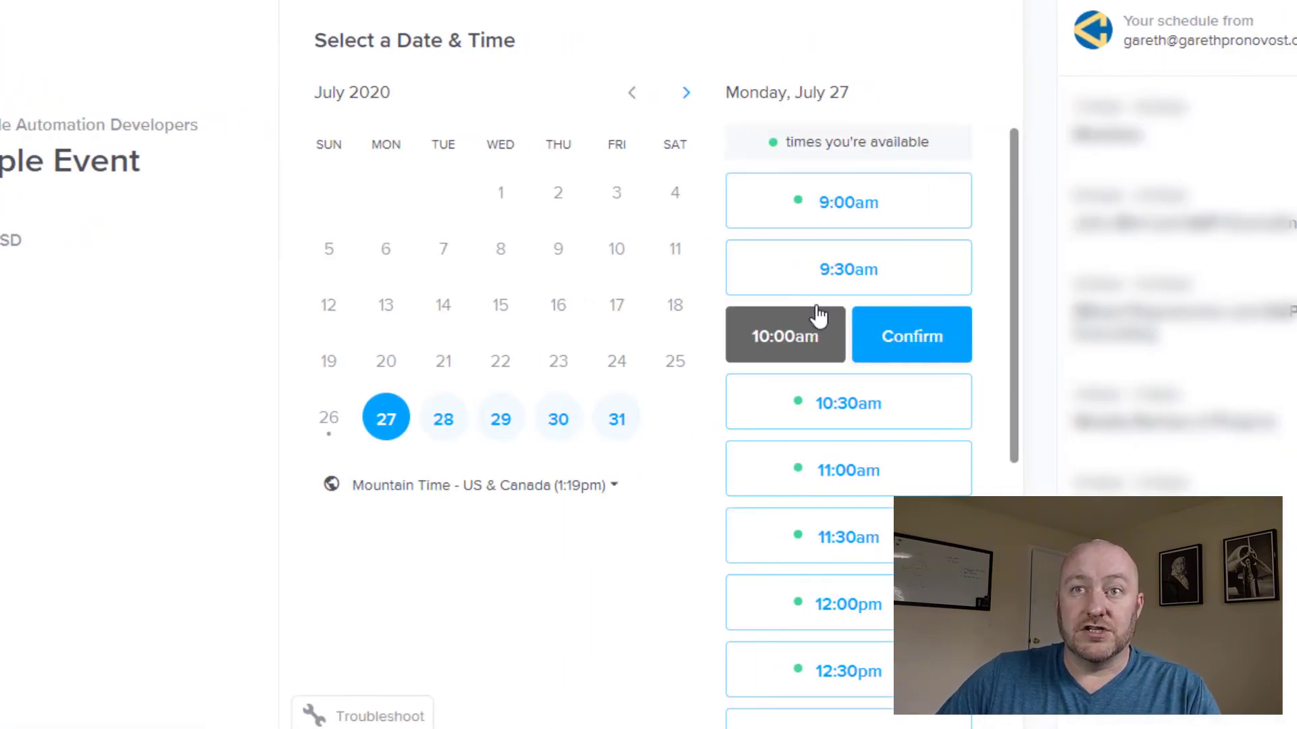
click(926, 338)
scroll(669, 425, down, 1)
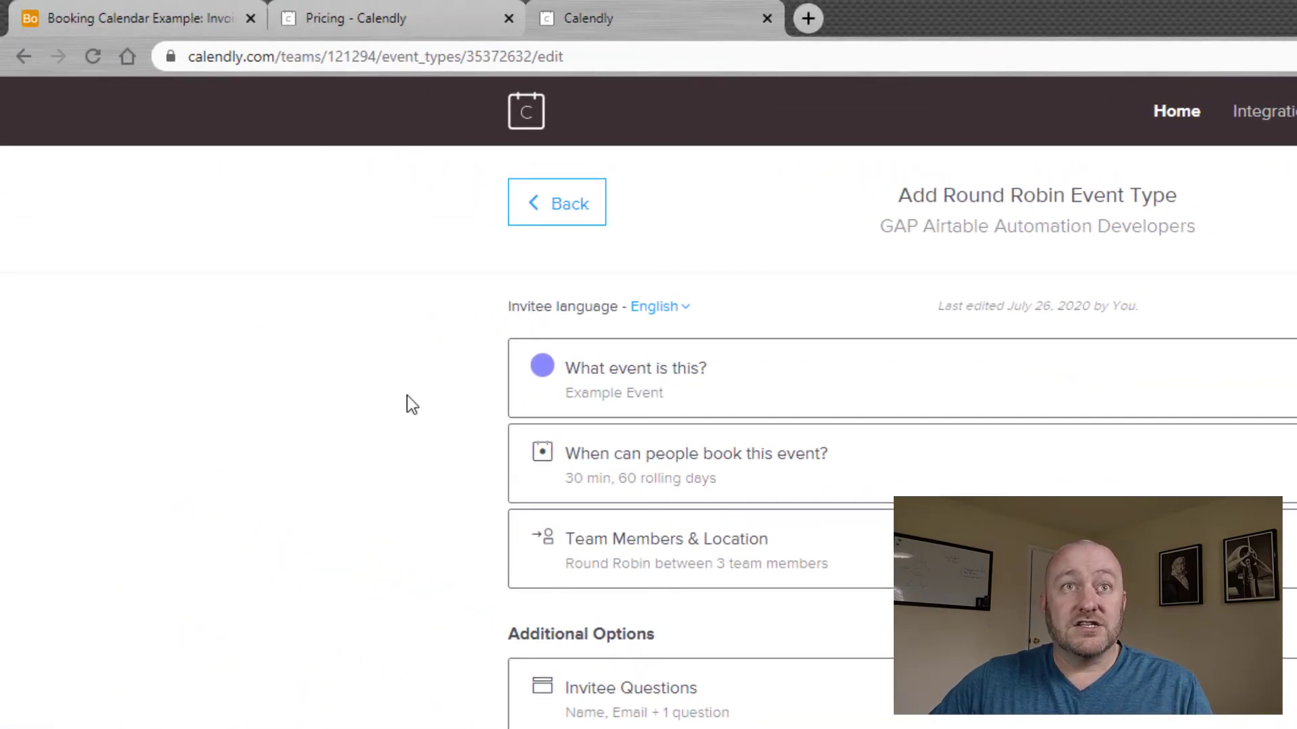
Switch to the Booking Calendar Example Airtable base tab
click(152, 10)
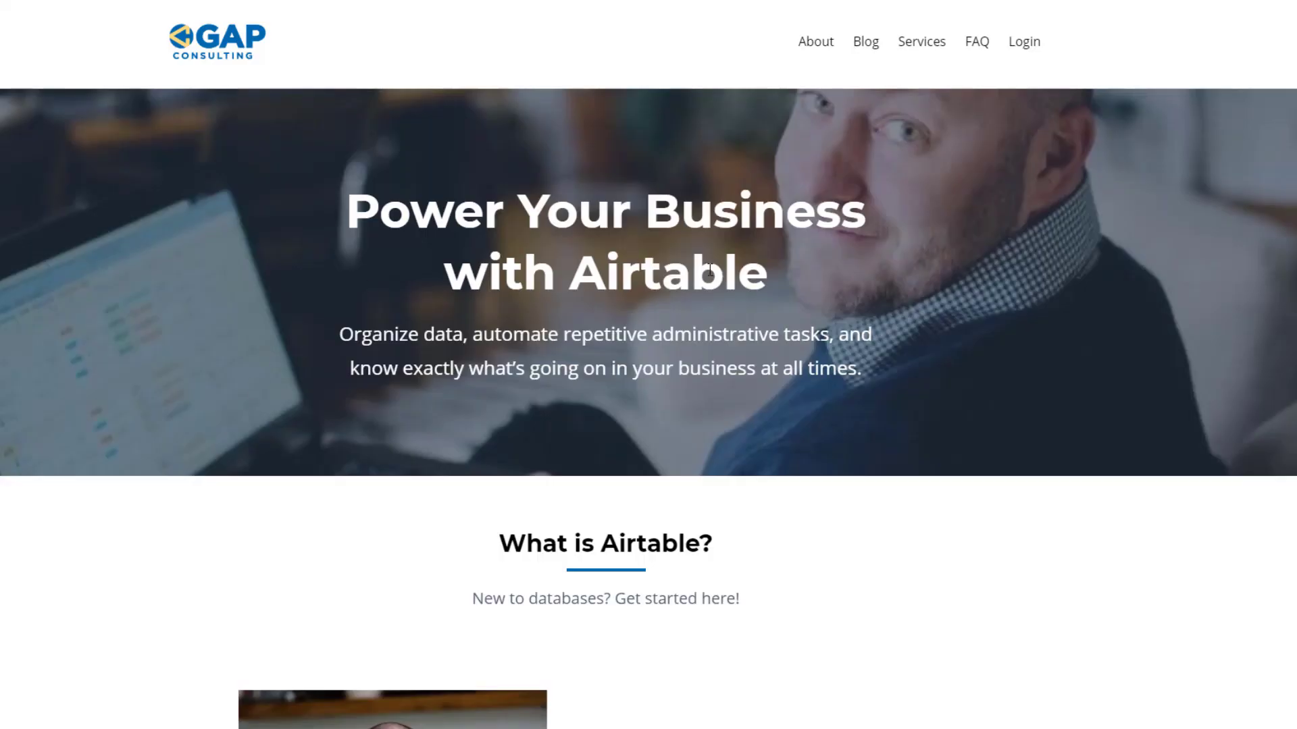
Go to the Services page of the GAP Consulting website
click(929, 57)
scroll(151, 381, down, 4)
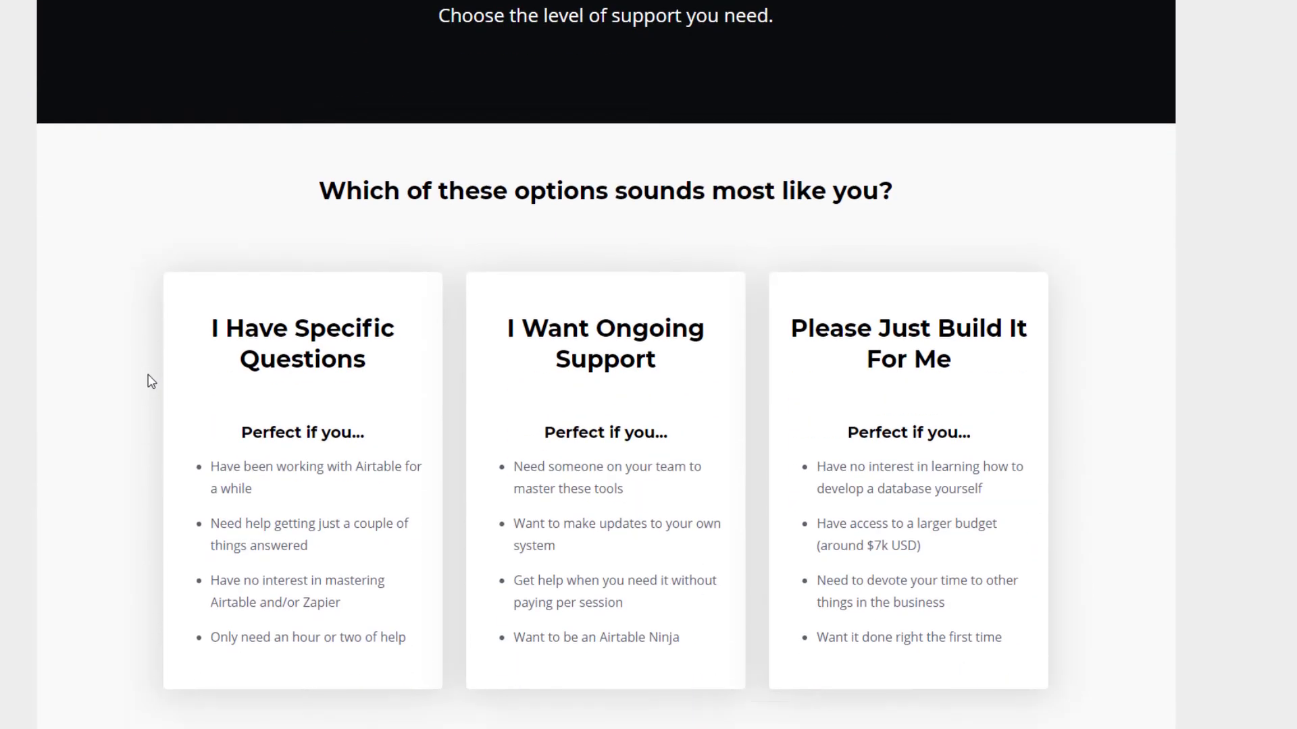